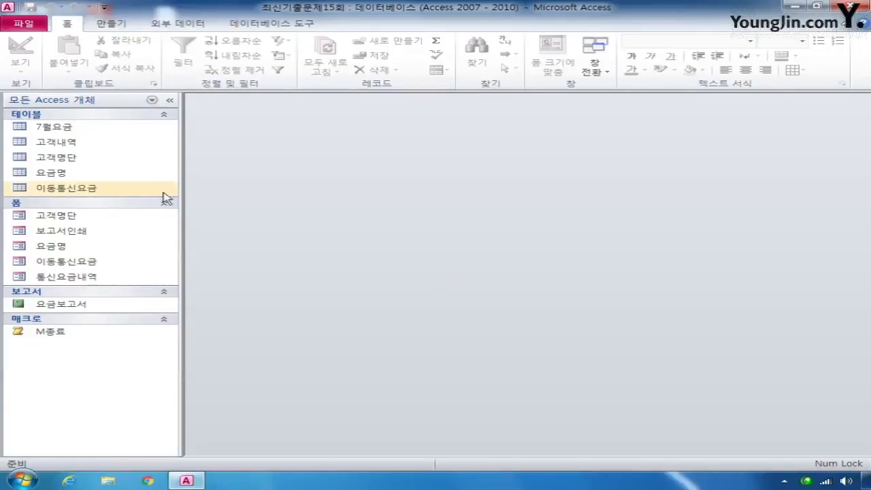
Open the 이동통신요금 table in Design view and set the 통화일자 field's format to mm월 dd일
right_click(82, 188)
left_click(127, 207)
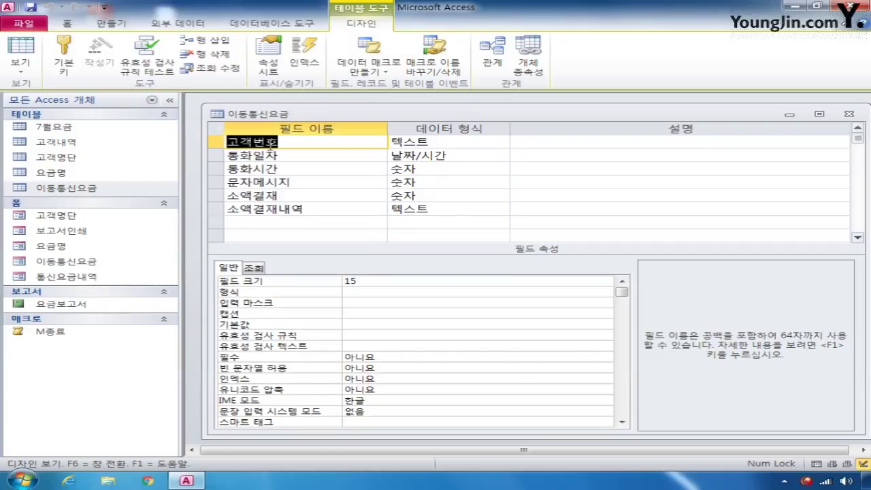
left_click(220, 156)
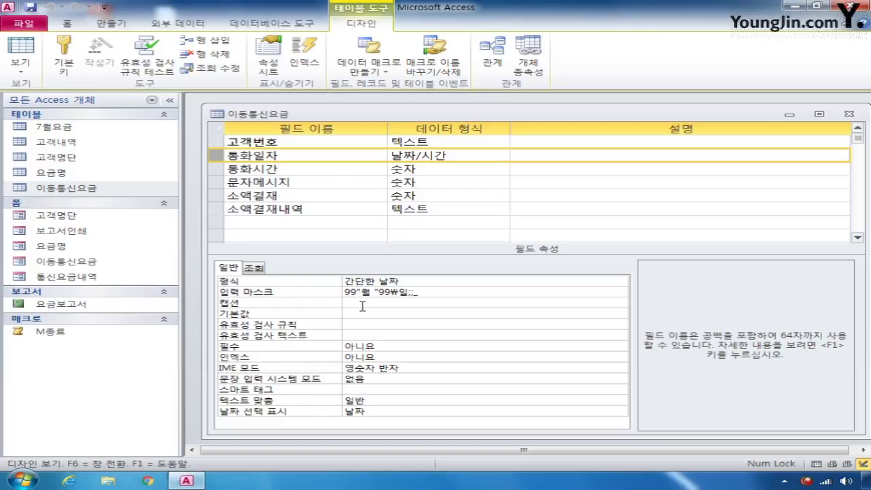
left_click(410, 285)
left_click(286, 282)
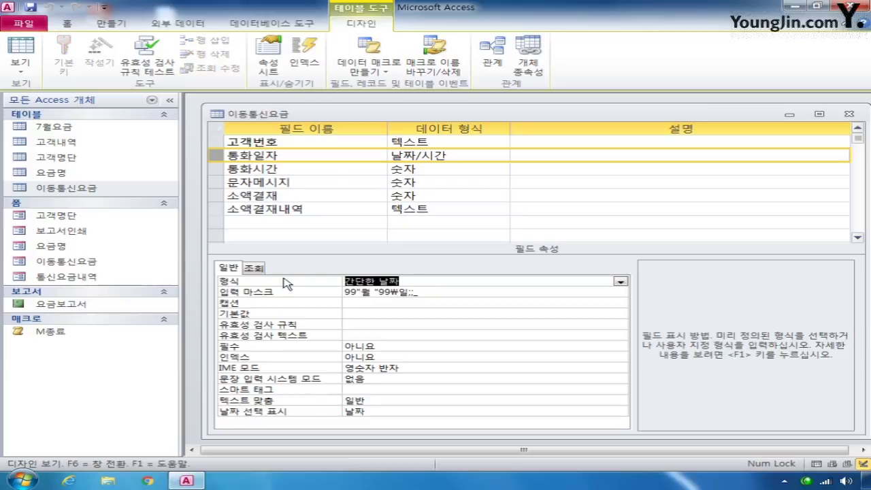
type("mm우")
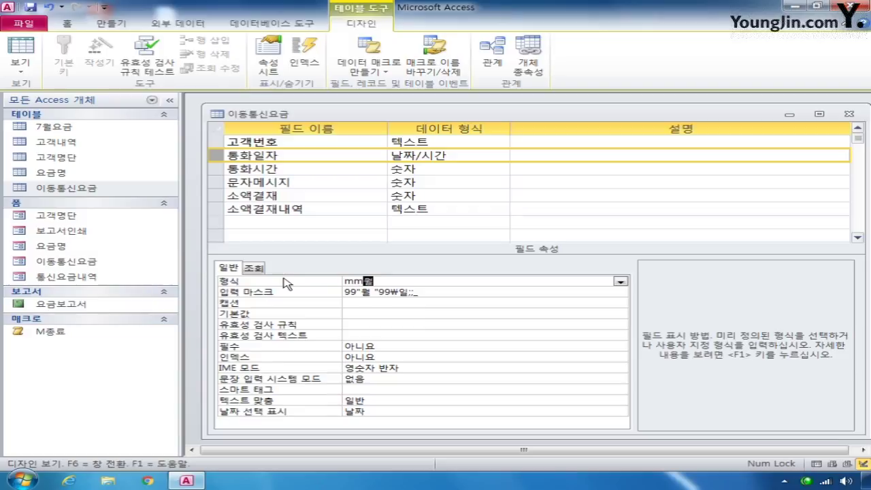
type(" dd월")
Give the 통화시간 field the validation rule >=1 with the validation text "시간을 다시 입력하시오"
left_click(220, 172)
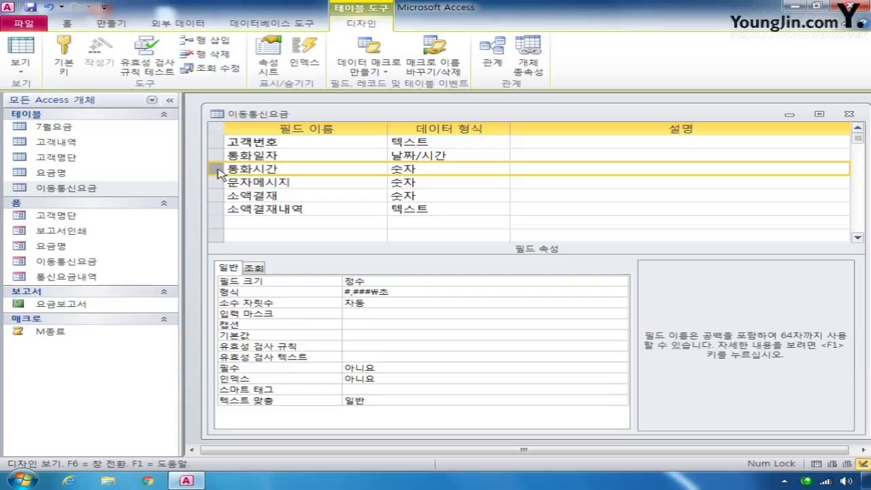
left_click(372, 347)
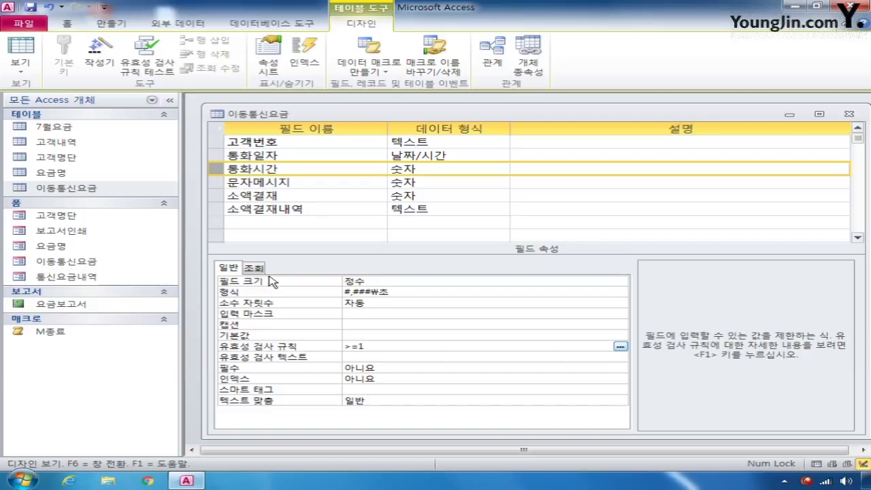
left_click(359, 357)
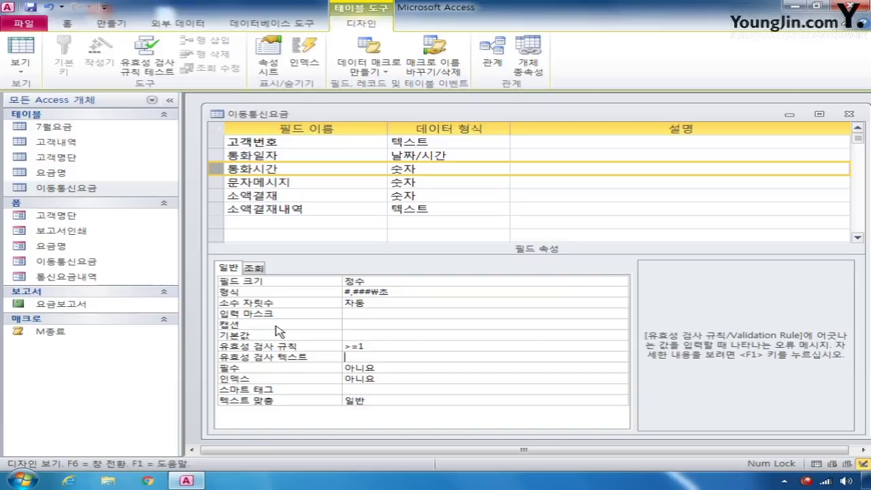
type("시간을 다시 입력하시오")
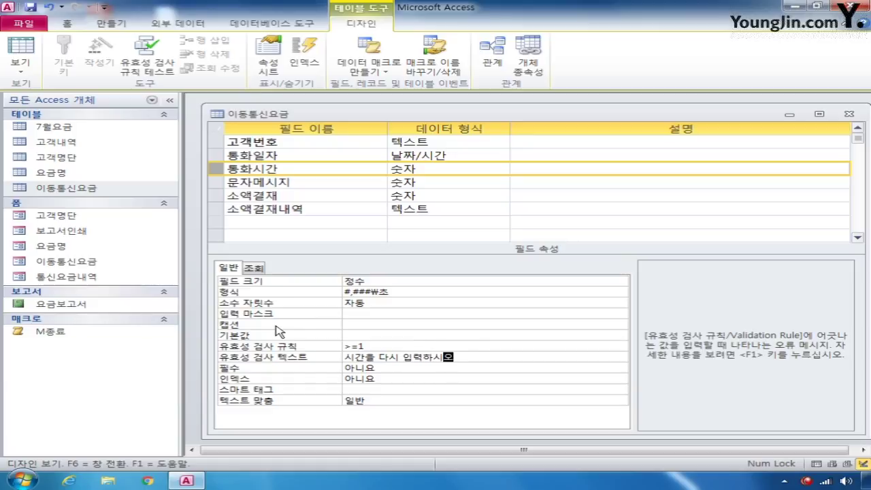
Set the 소액결재내역 field's IME mode to 한글 and its field size to 40
left_click(218, 209)
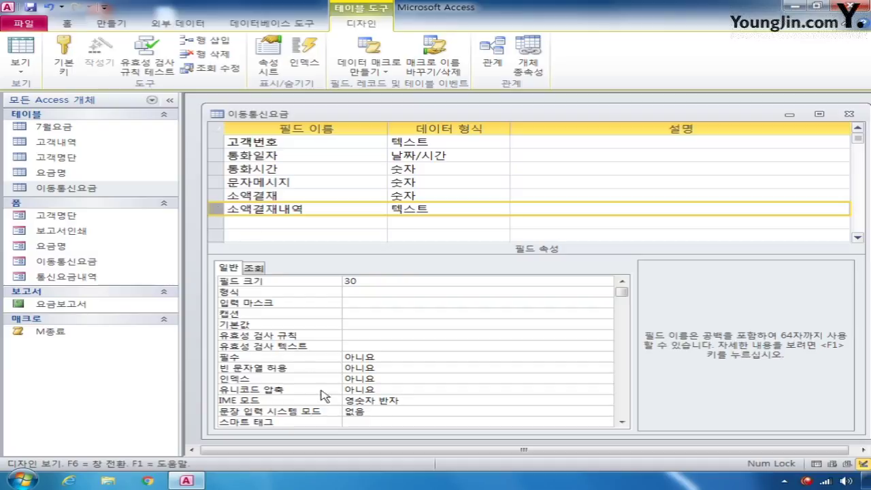
left_click(419, 402)
left_click(605, 402)
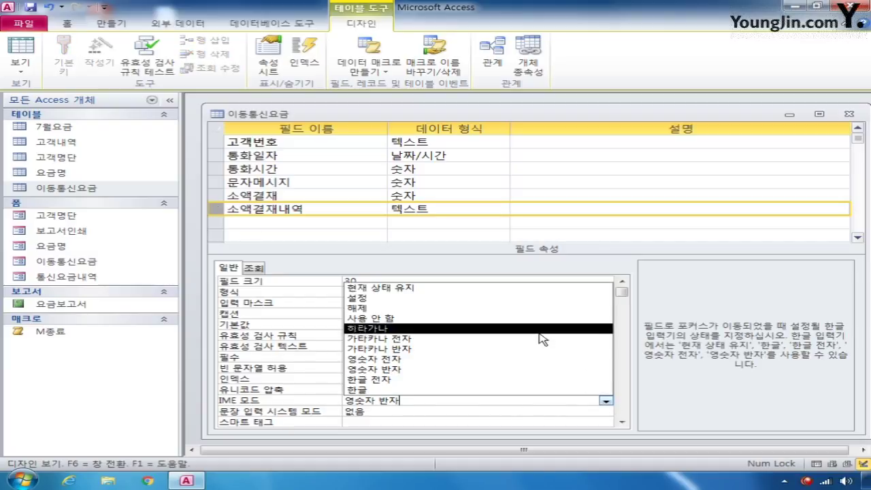
left_click(476, 390)
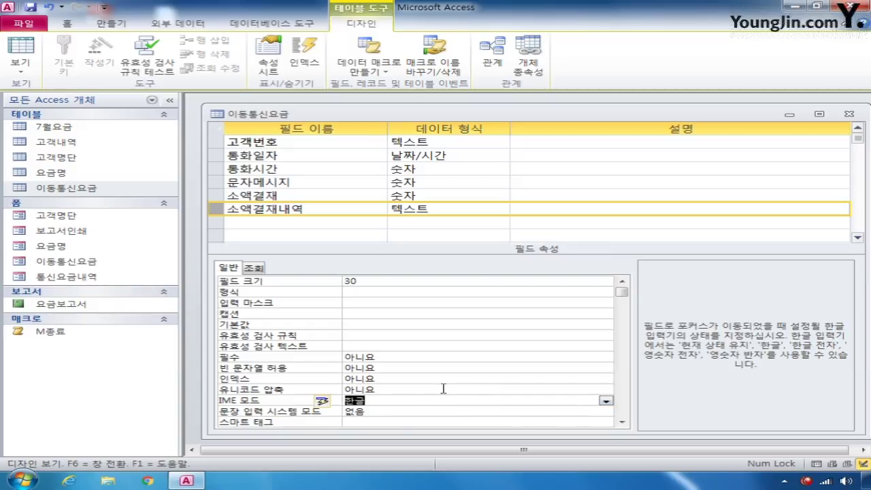
left_click(352, 281)
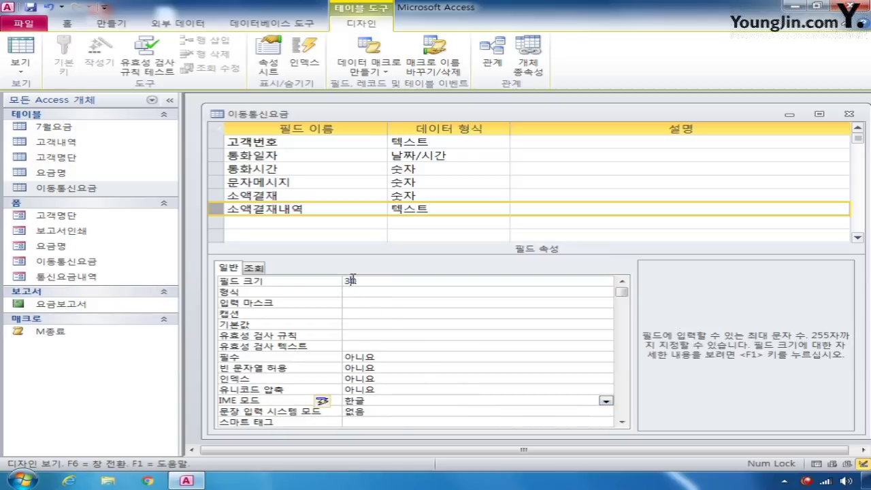
left_click(306, 285)
type("4")
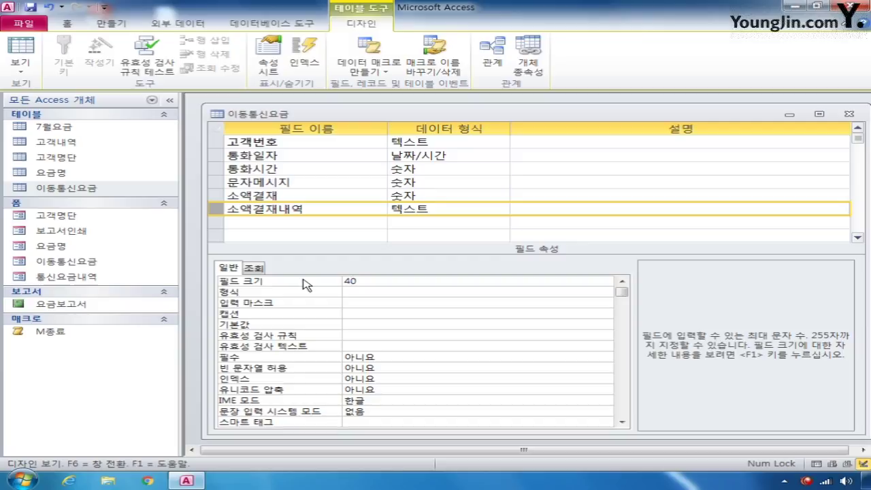
Close the 이동통신요금 table and save its design changes
left_click(849, 113)
left_click(358, 273)
left_click(367, 274)
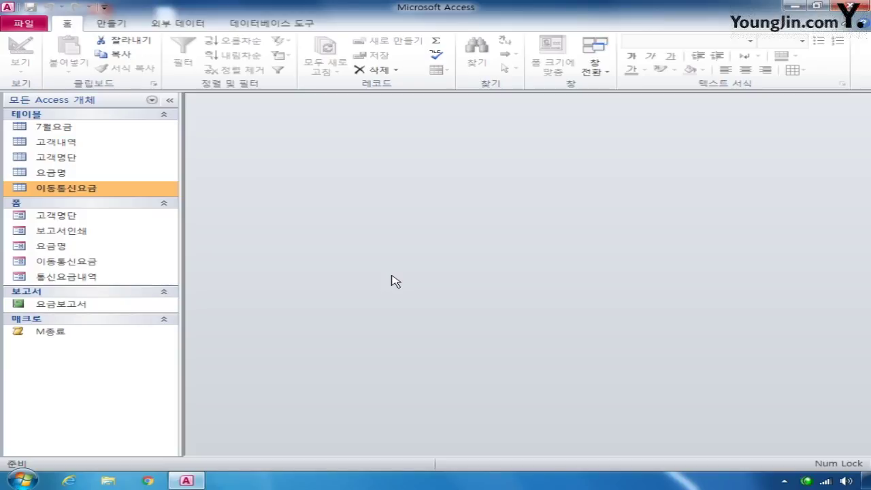
Open the 고객내역 table in Design view and caption the 청구서발송 field "1:메일, 2:SMS"
right_click(70, 142)
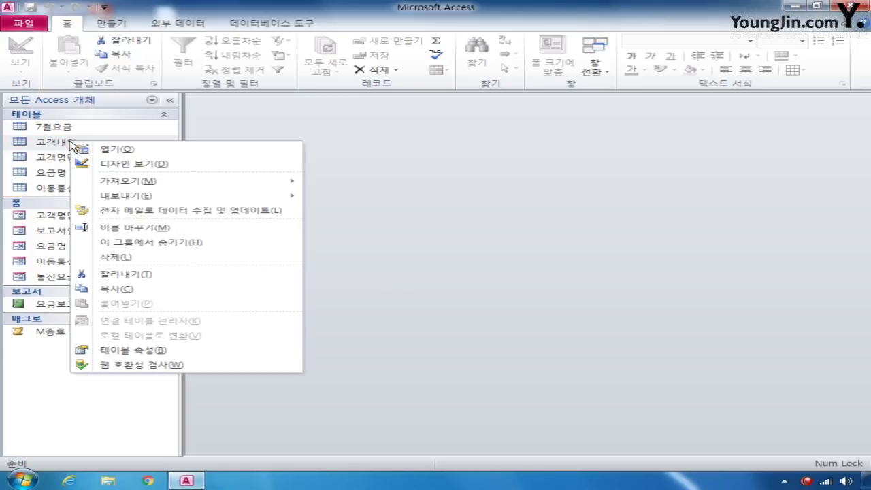
left_click(125, 168)
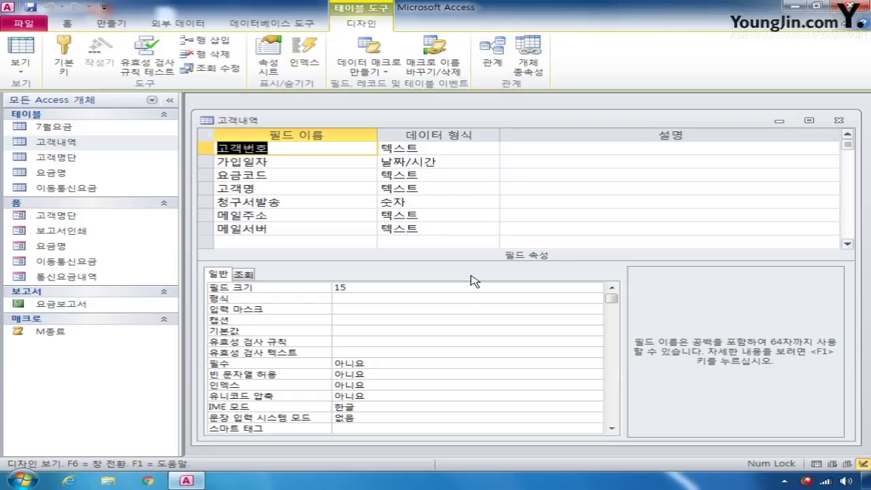
left_click(212, 203)
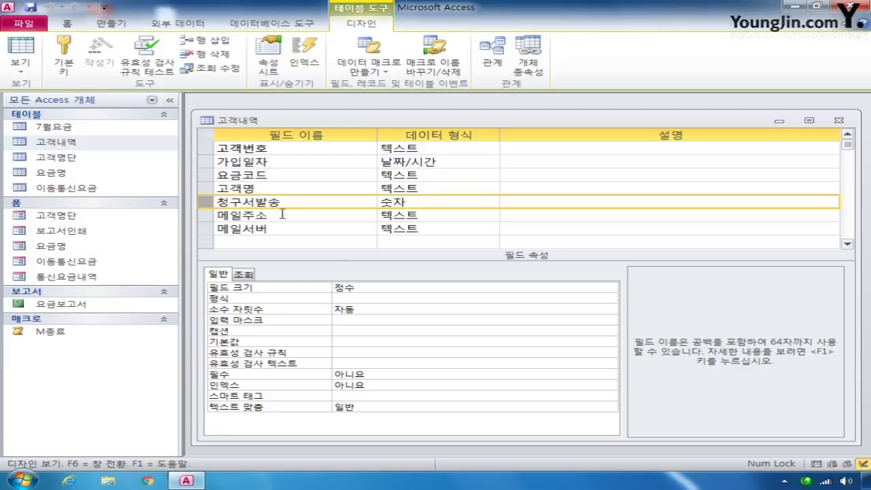
left_click(350, 329)
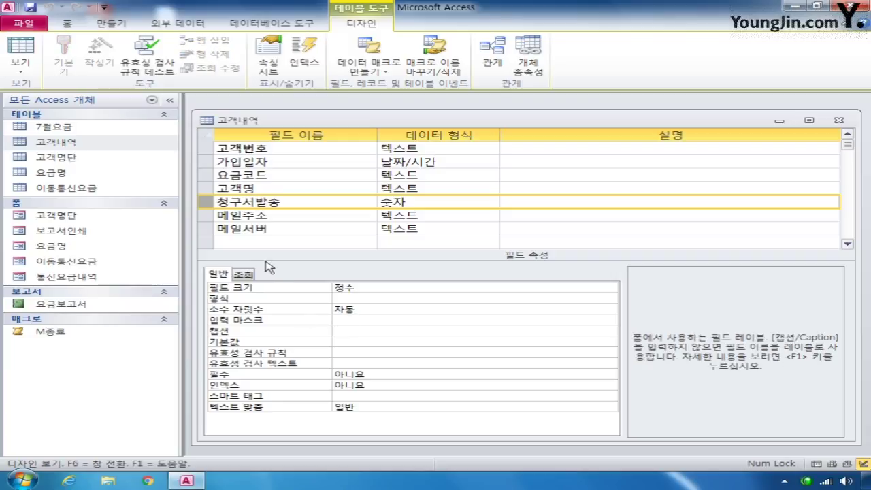
type("1")
type(":apd")
key("BackSpace")
key("BackSpace")
key("BackSpace")
type("메일, 2:SMS")
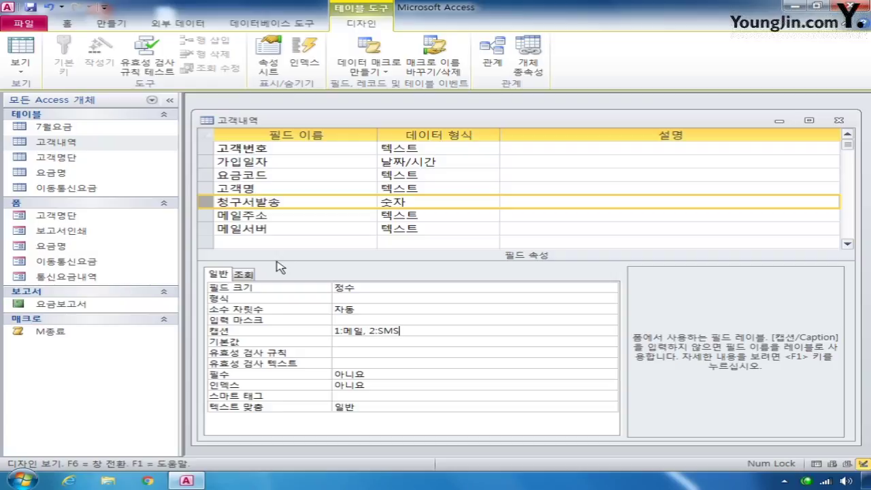
Set the 요금코드 field's input mask to >L, then close the 고객내역 table with its changes saved
left_click(206, 176)
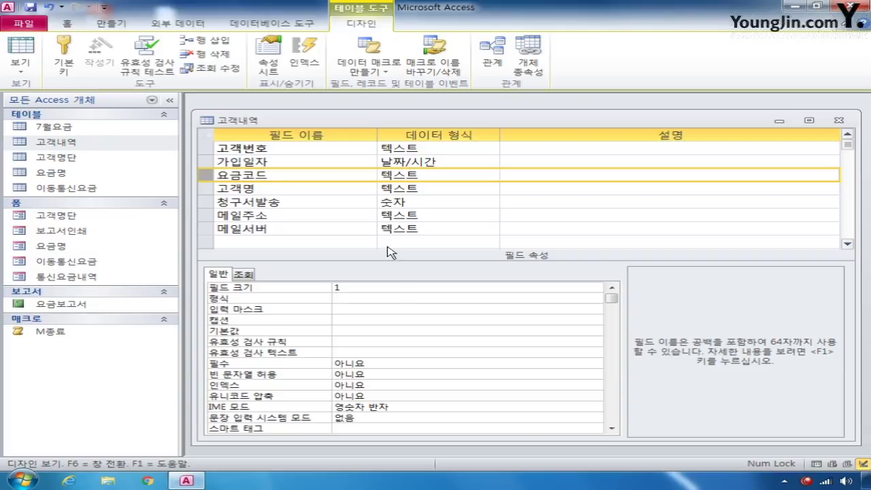
left_click(368, 291)
left_click(307, 290)
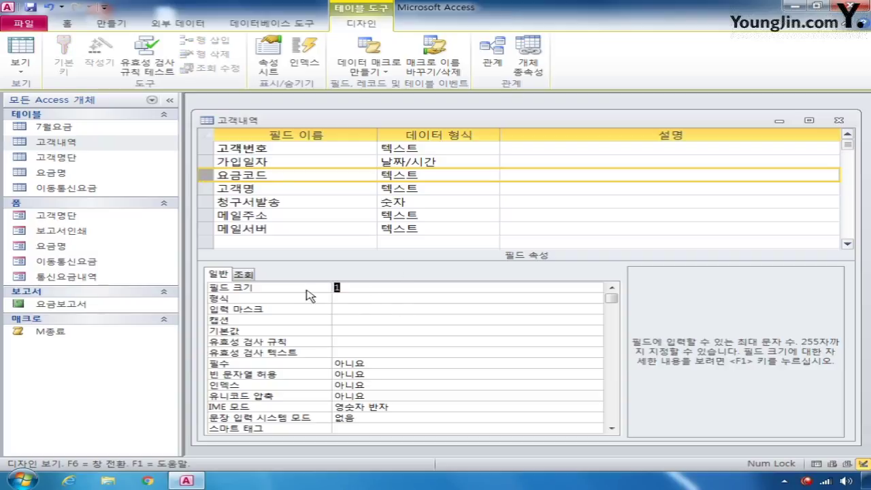
left_click(357, 310)
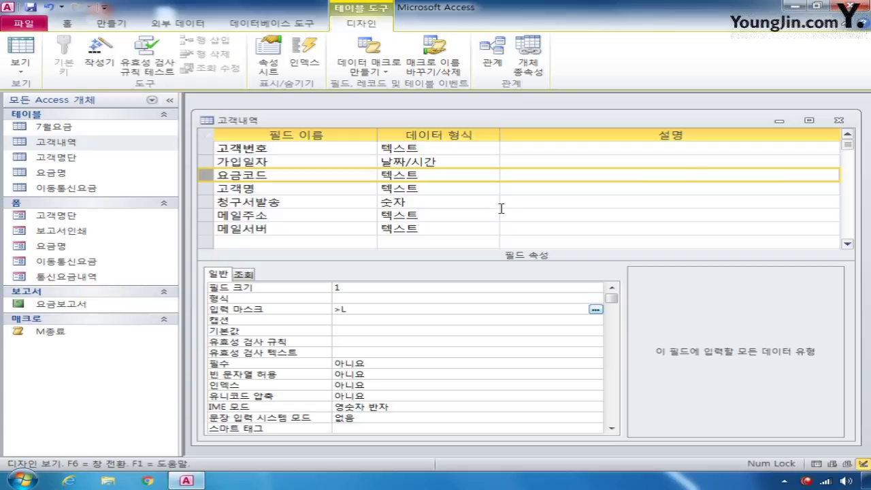
left_click(840, 119)
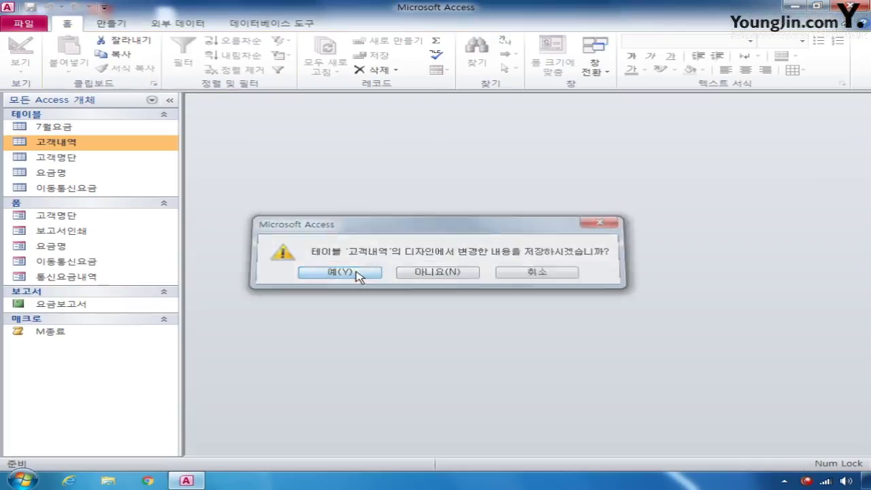
left_click(357, 273)
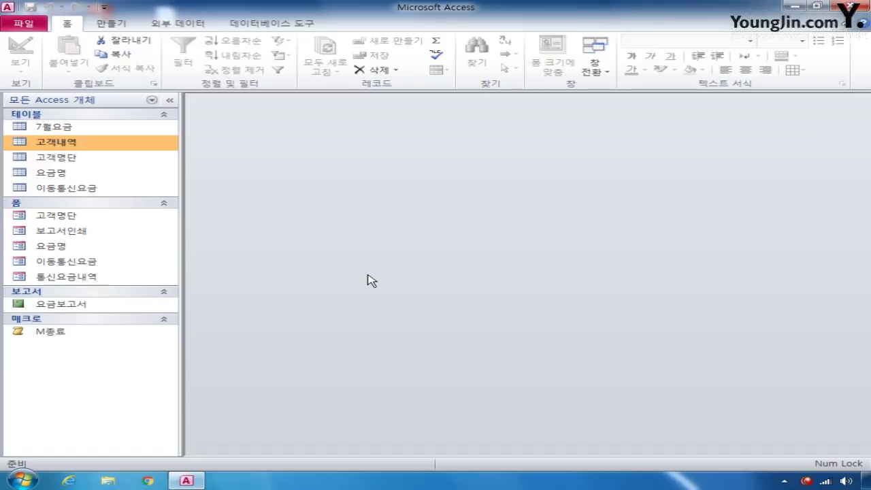
Start an Excel import with 7월요금.xlsx from the 기출문제 folder as the data source
left_click(176, 26)
left_click(148, 58)
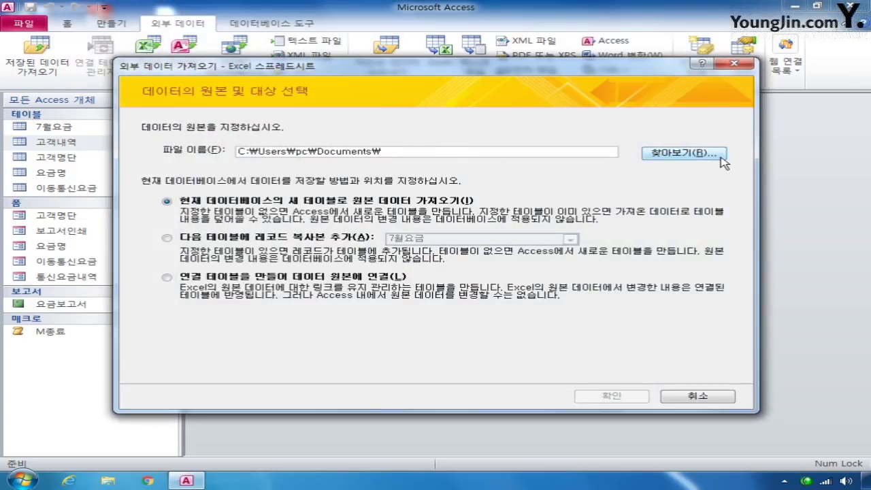
left_click(684, 153)
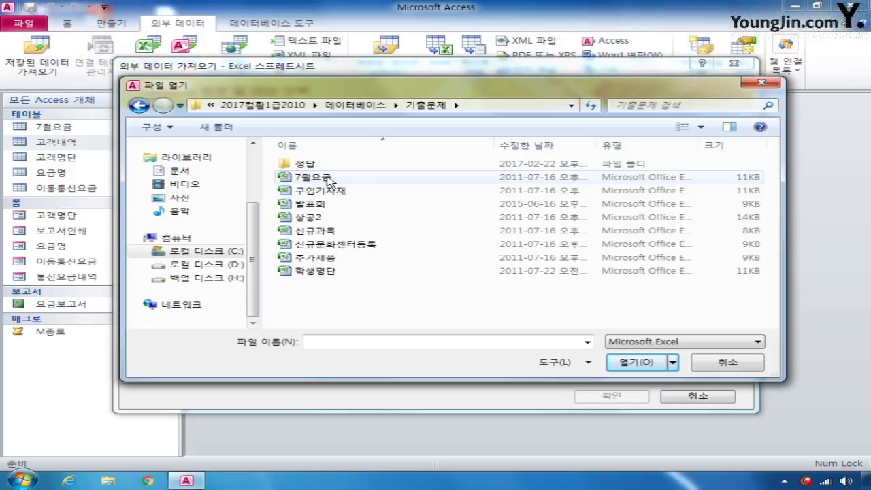
left_click(313, 177)
left_click(640, 364)
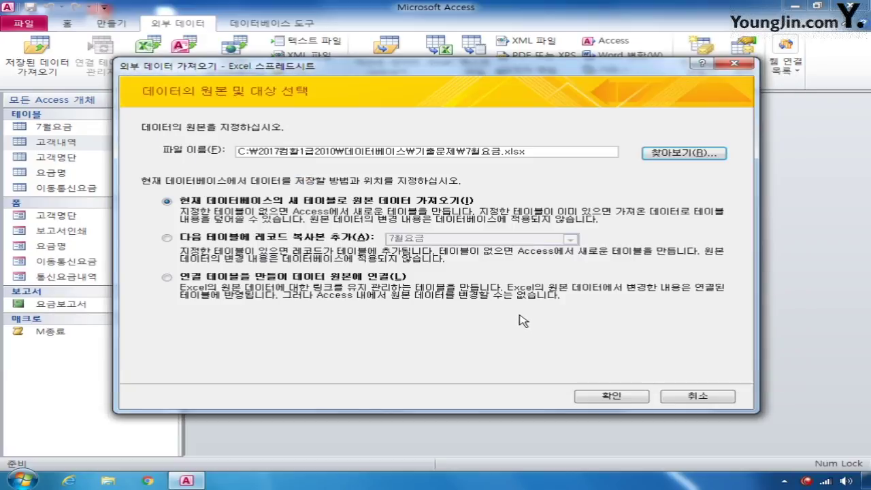
Append the records of the 이동통신요금 worksheet to the 7월요금 table and finish the import without saving the import steps
left_click(239, 240)
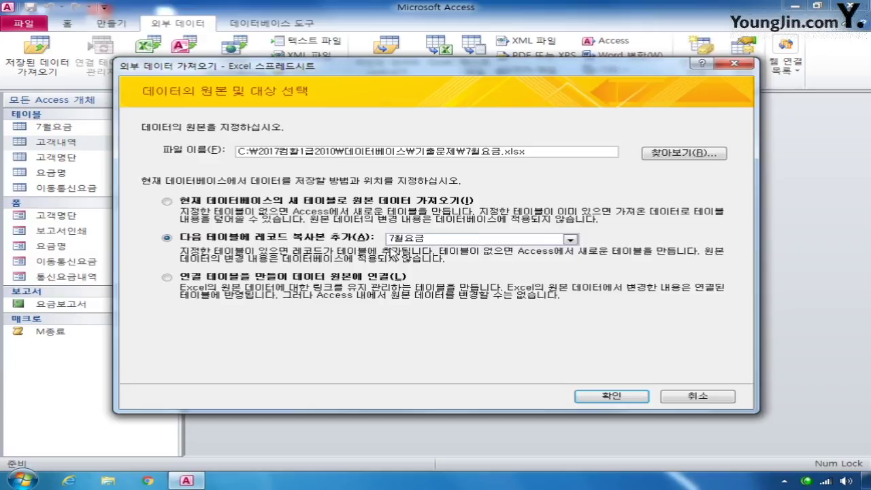
left_click(607, 395)
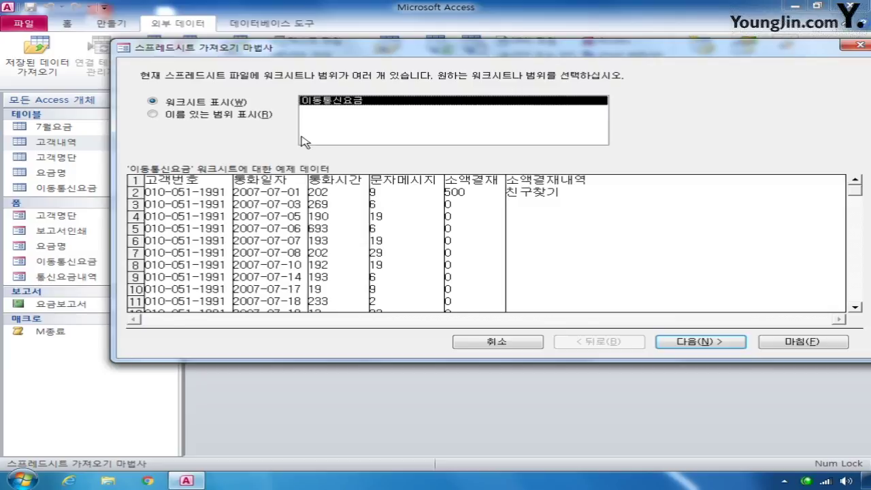
left_click(691, 341)
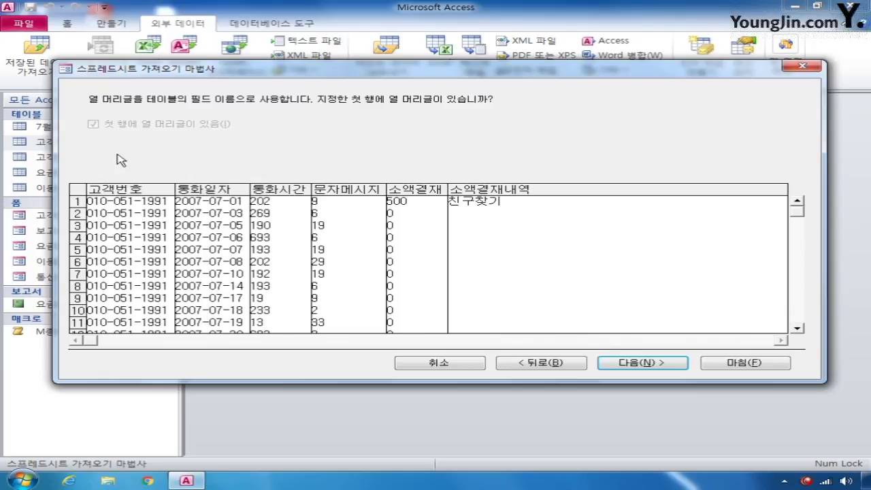
left_click(610, 363)
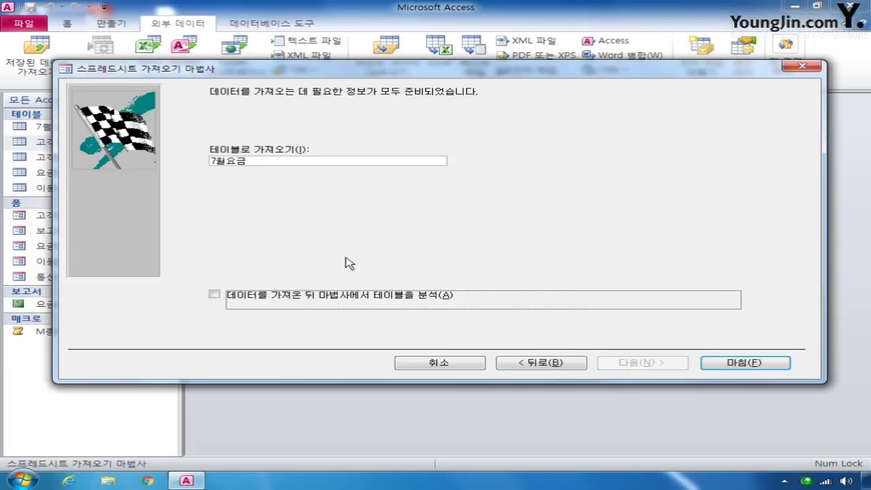
left_click(737, 364)
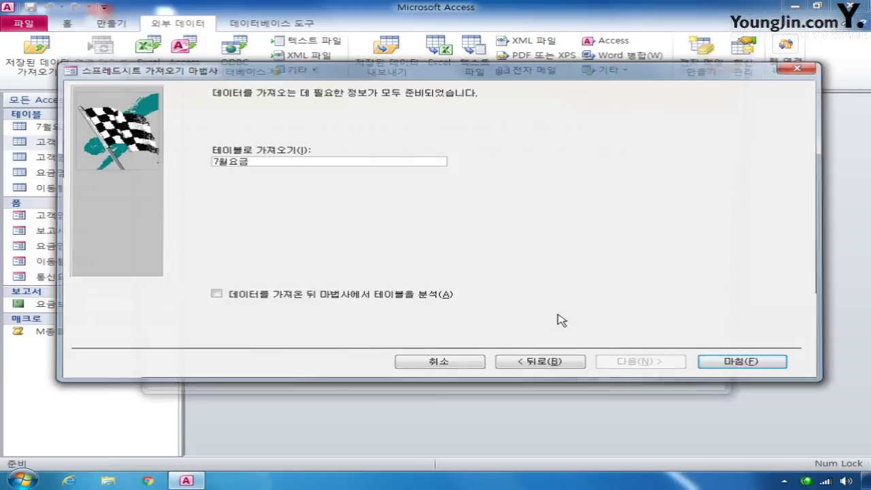
left_click(692, 397)
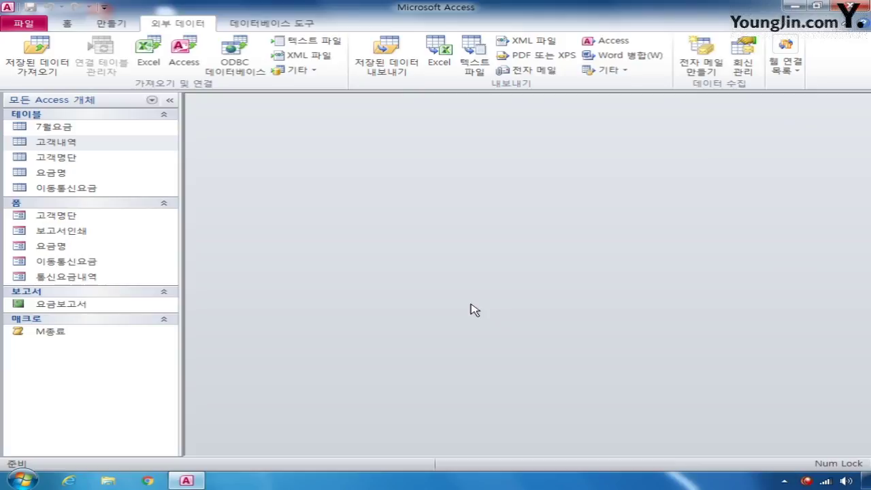
Open the 고객내역 table in Design view and set the 요금코드 field's lookup display control to 목록 상자
right_click(86, 141)
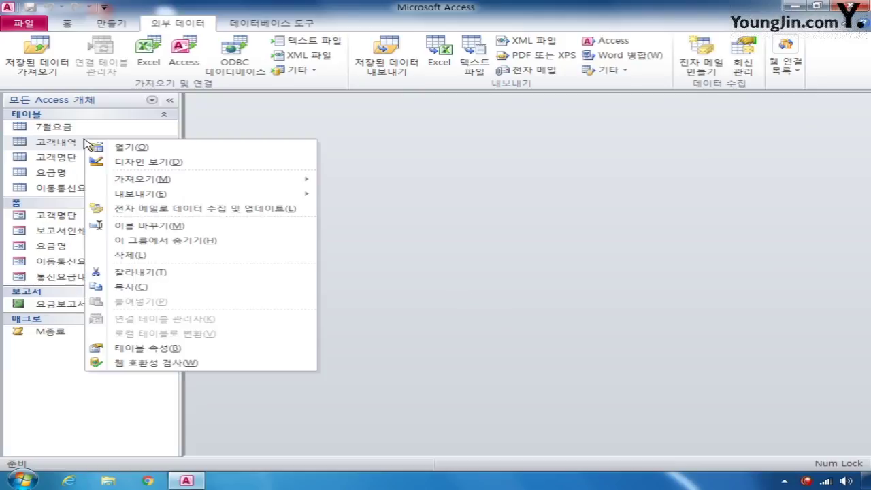
left_click(122, 159)
left_click_drag(399, 134, 405, 122)
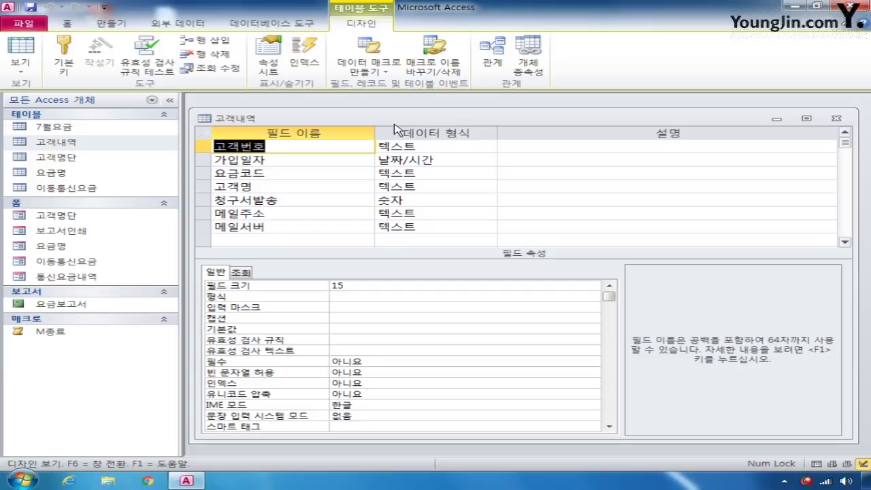
left_click(212, 176)
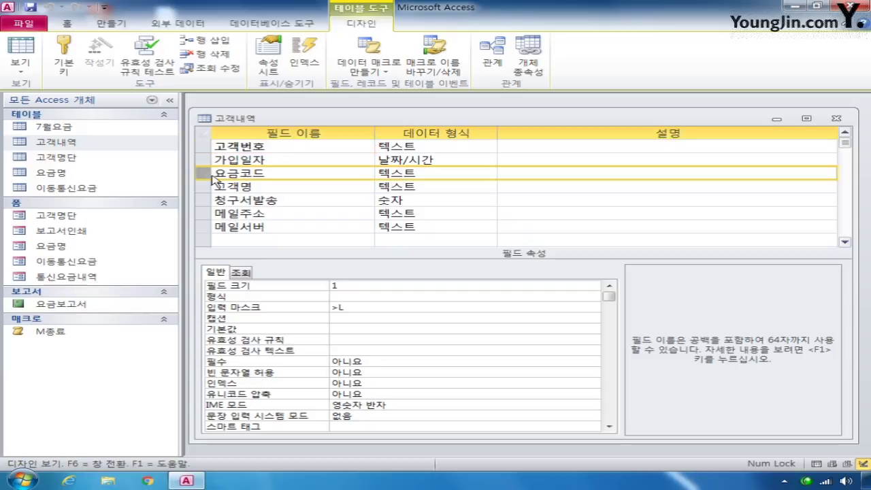
left_click(240, 272)
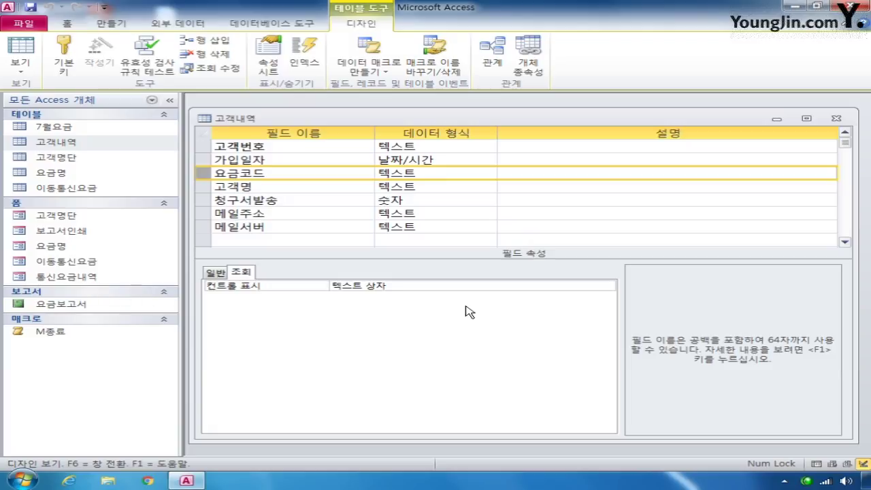
left_click(493, 286)
left_click(608, 286)
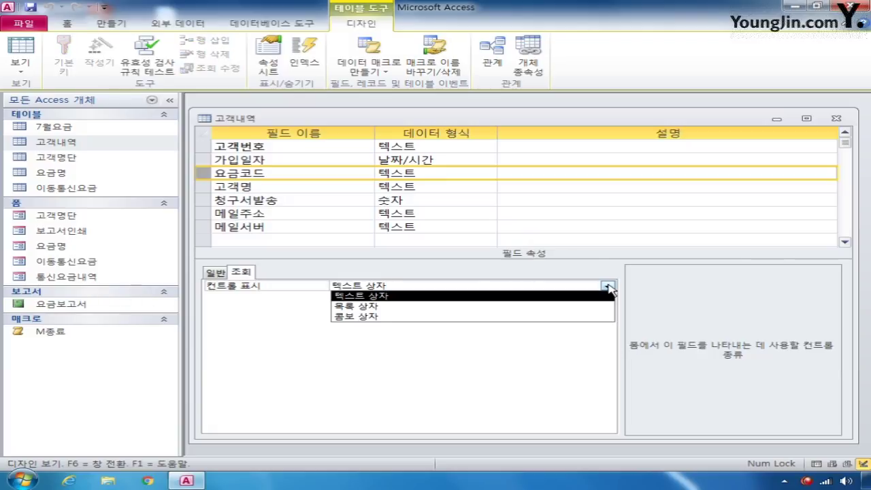
left_click(567, 310)
Build the lookup's row source query from the 요금코드 and 요금명 fields of the 요금명 table and save it to the property
left_click(523, 307)
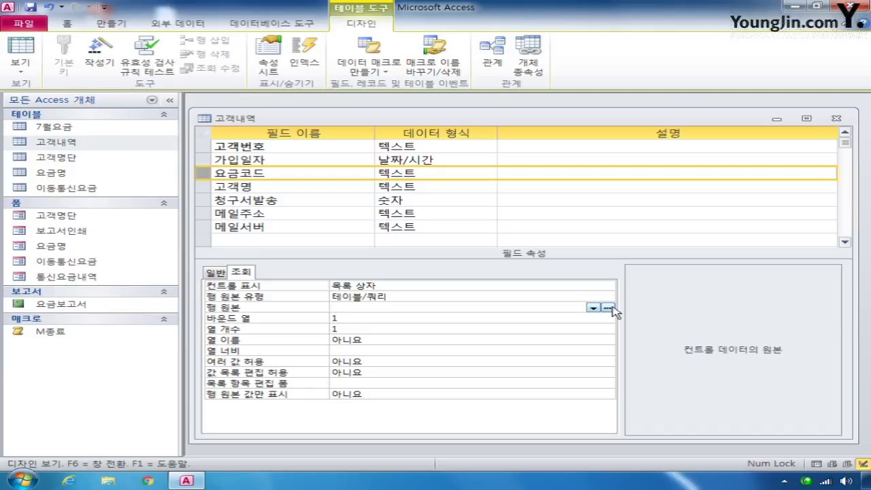
left_click(608, 308)
left_click(314, 337)
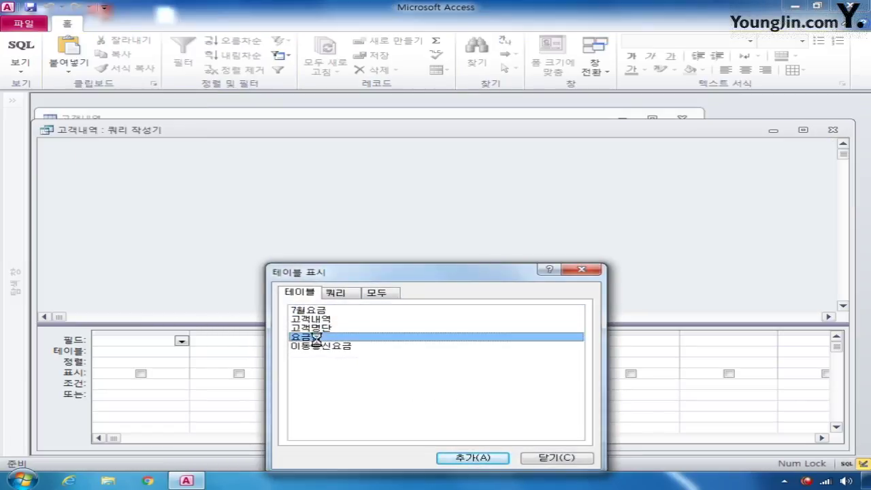
double_click(314, 337)
left_click(555, 457)
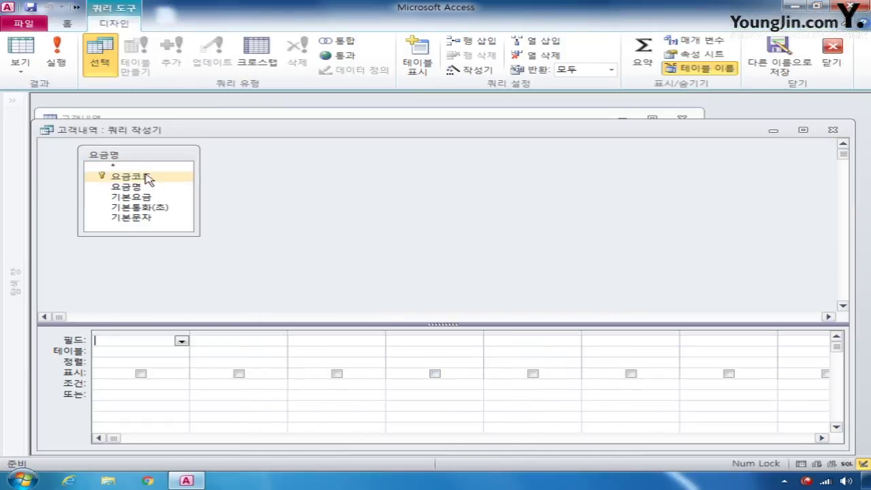
double_click(145, 177)
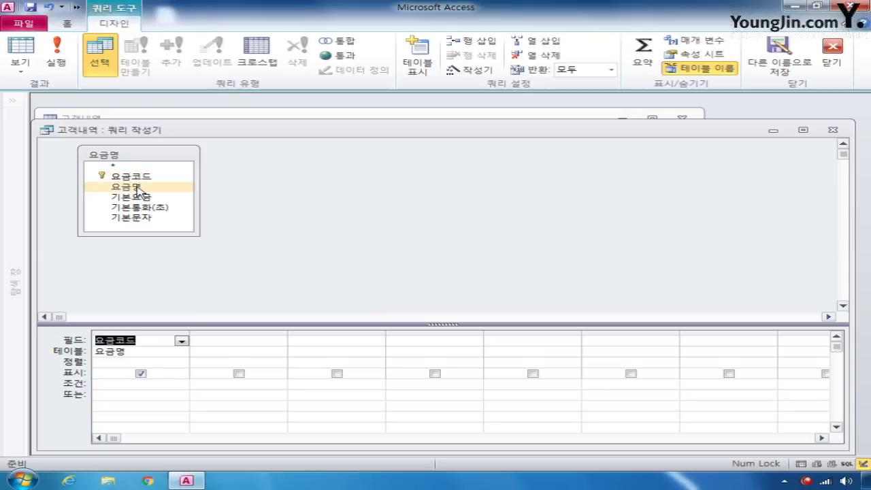
double_click(137, 187)
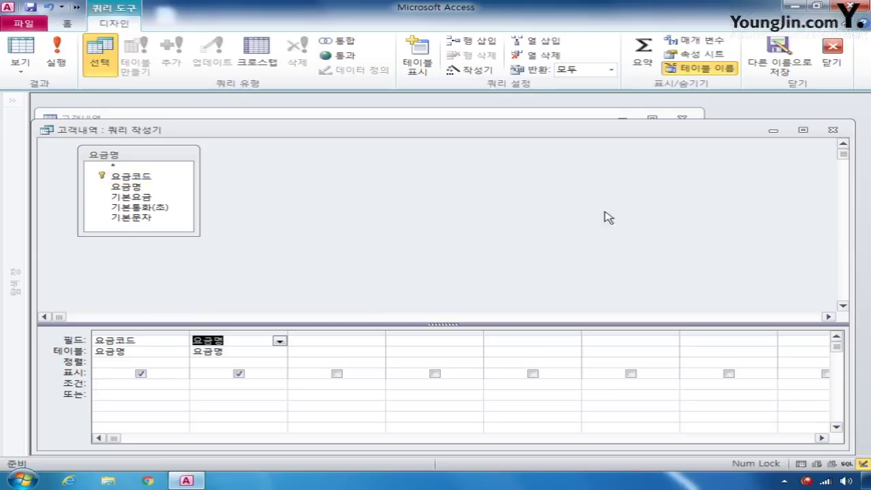
left_click(833, 130)
left_click(345, 286)
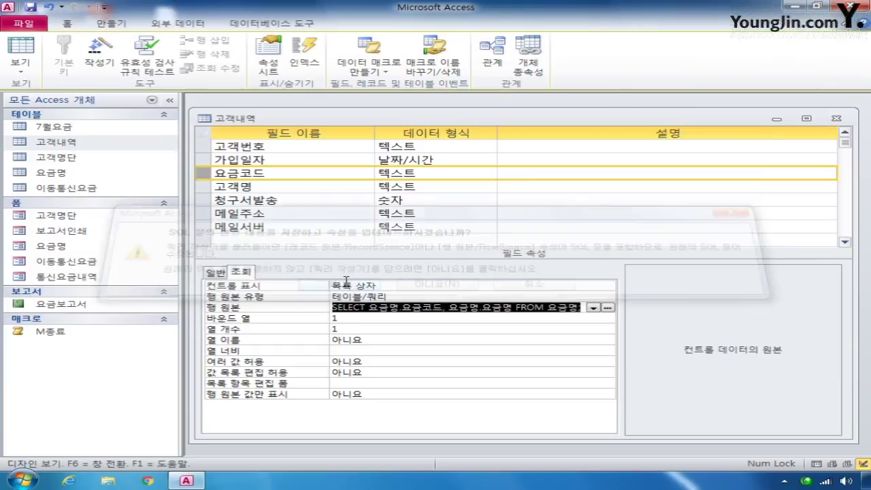
Set the 요금코드 lookup's column count to 2 and its column heads option (열 이름) to 예
left_click(434, 307)
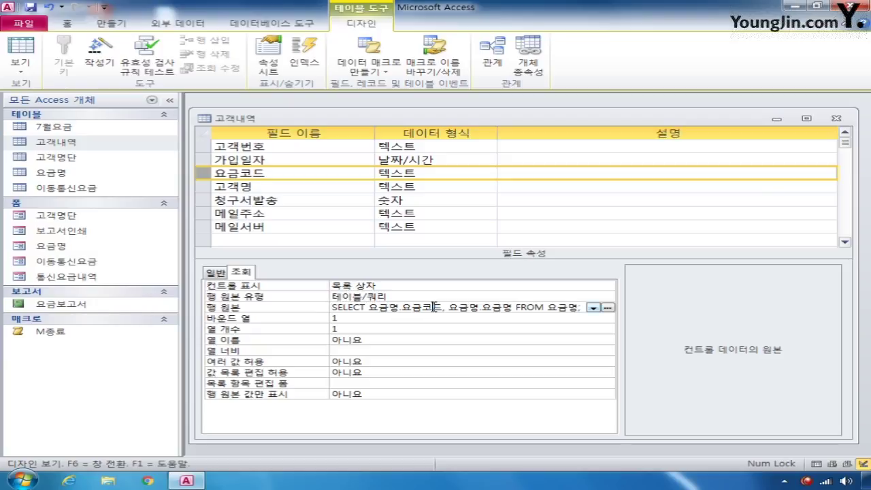
left_click(361, 318)
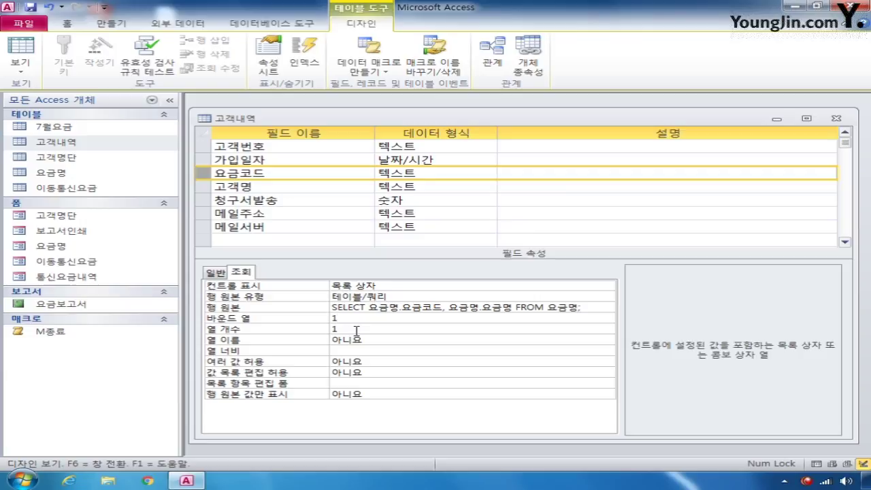
left_click(356, 331)
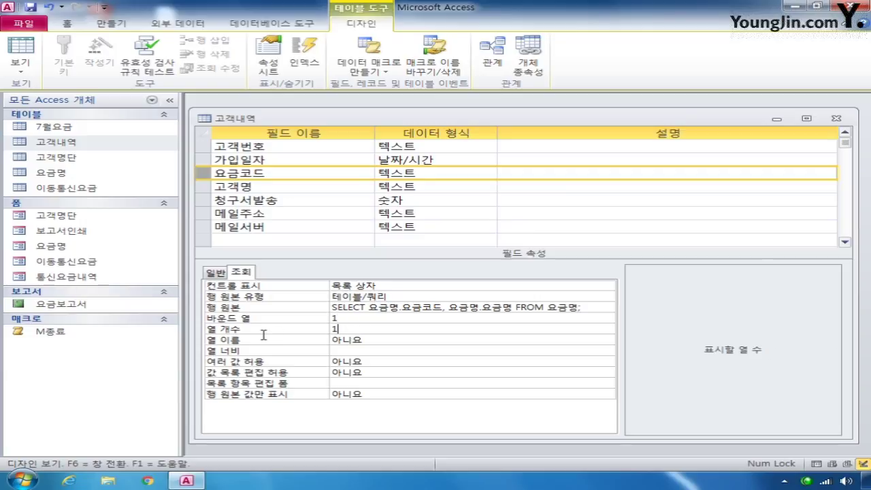
left_click(297, 325)
type("2")
key("Return")
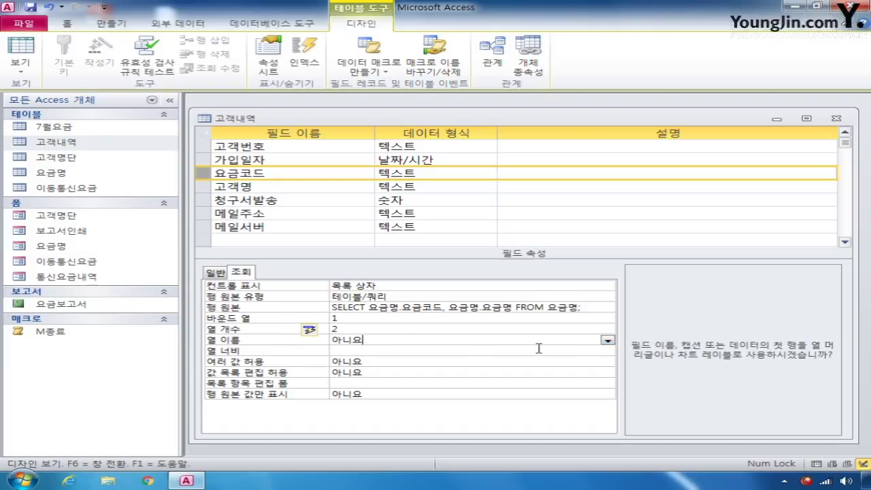
left_click(606, 340)
left_click(588, 351)
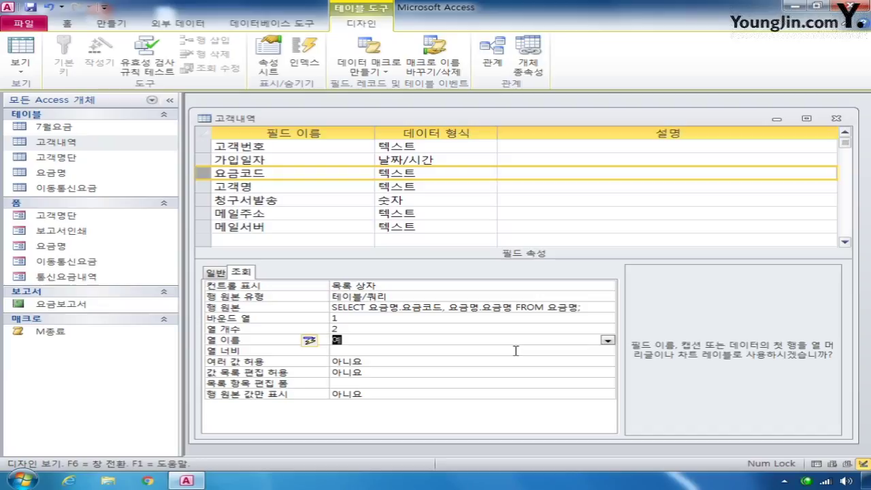
Set the lookup's column widths to 1.5;1.5, then close the 고객내역 table with its changes saved
left_click(420, 353)
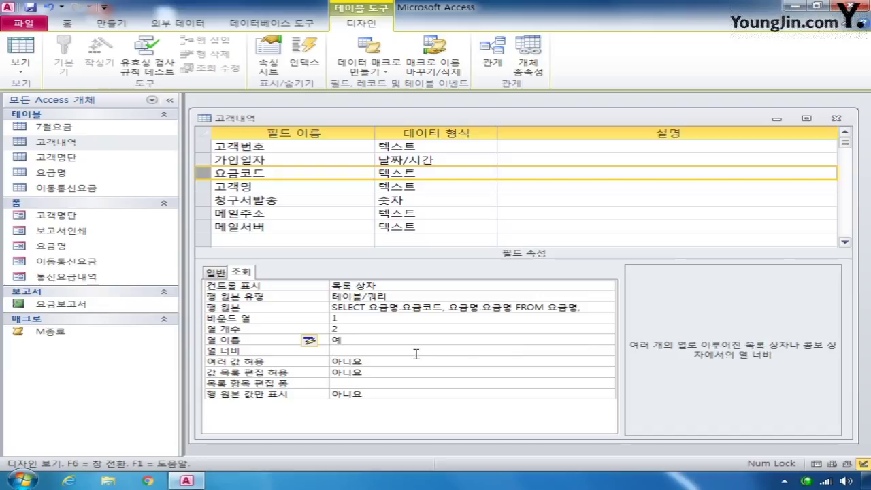
type("1.5;1.5")
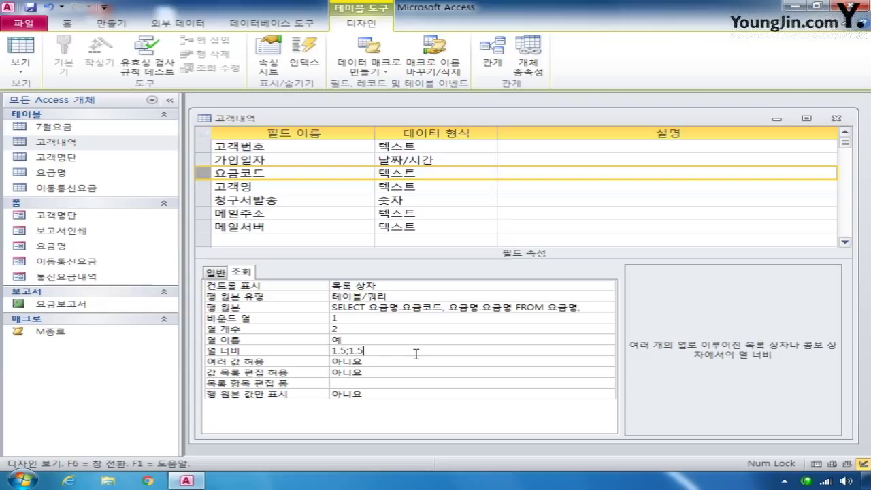
left_click(837, 119)
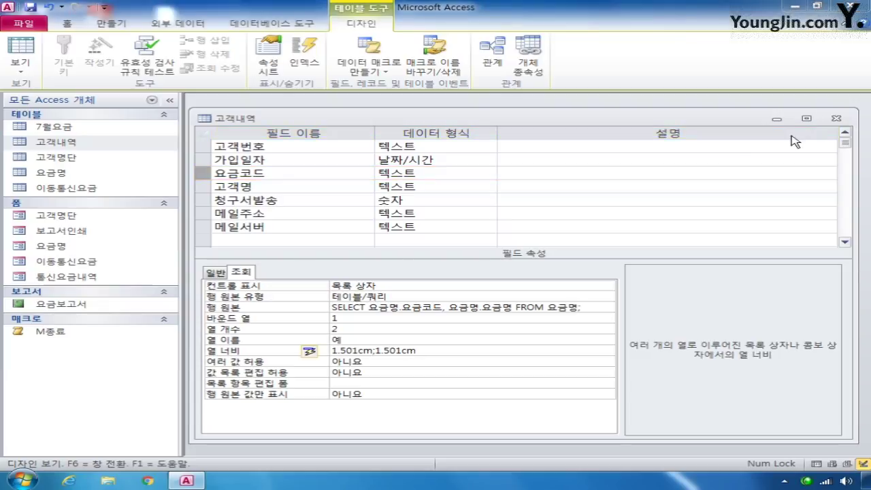
left_click(359, 276)
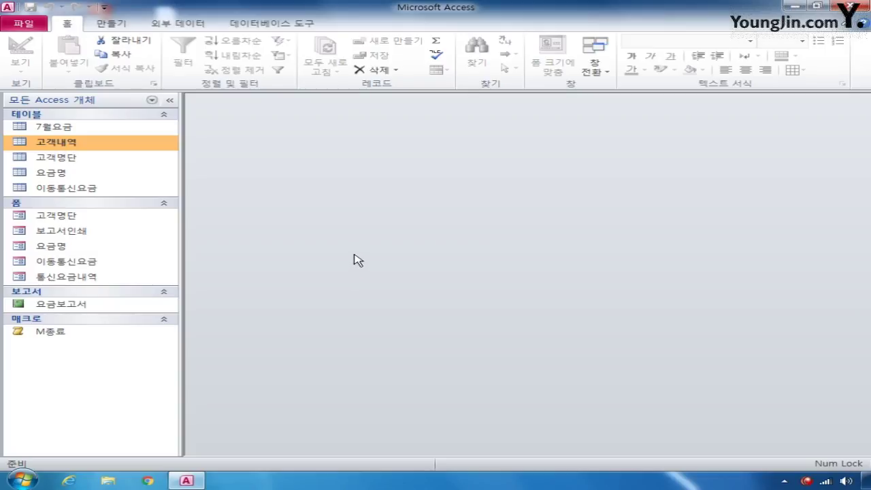
Open the 고객명단 form in Design view and set its default view (기본 보기) to 연속 폼
right_click(83, 218)
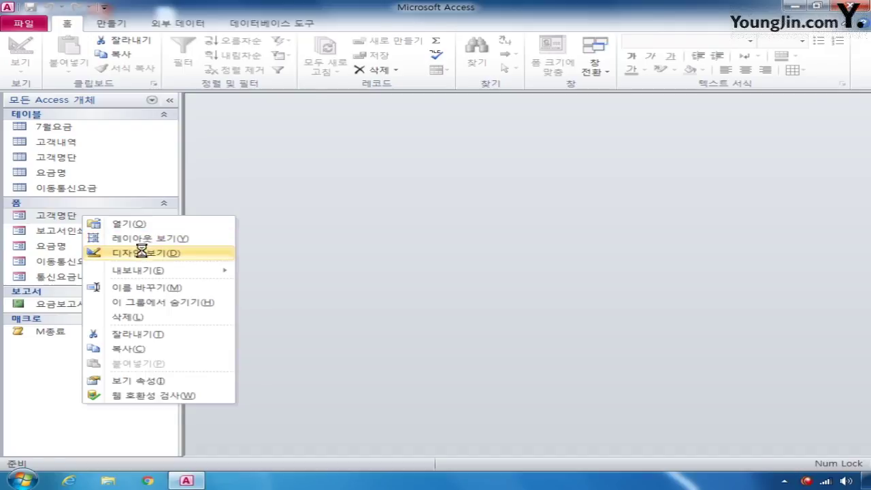
left_click(141, 252)
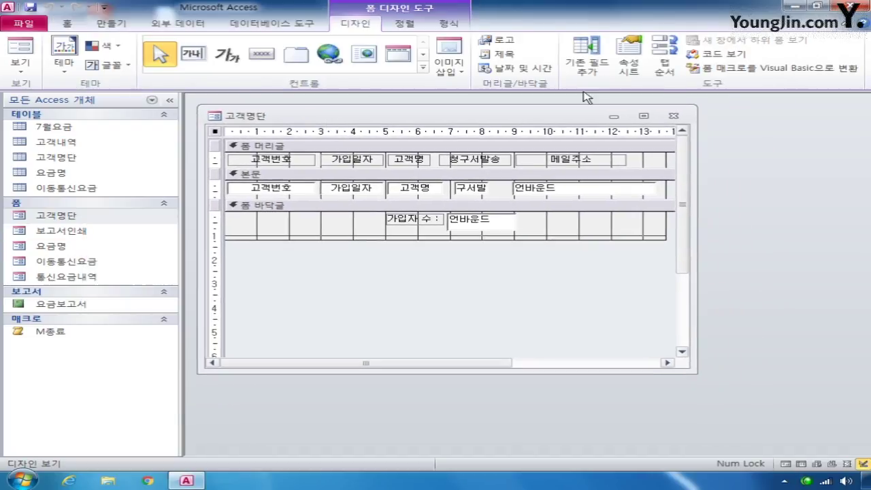
left_click(628, 58)
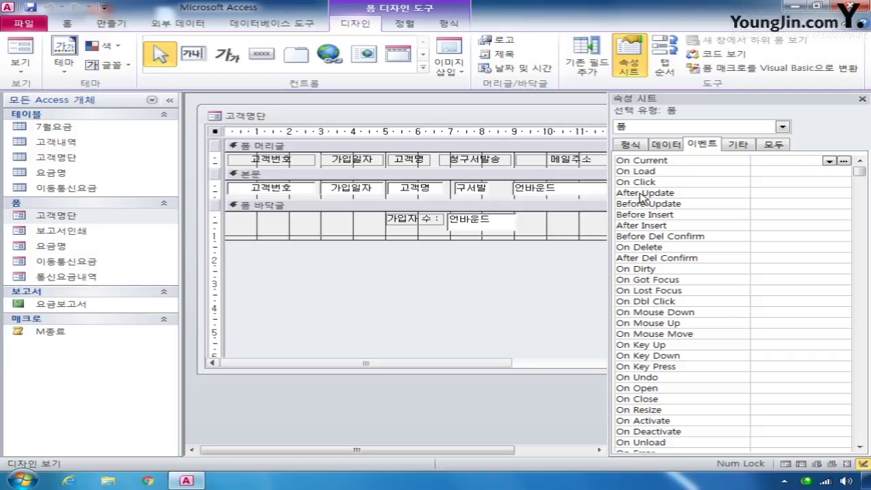
left_click(783, 145)
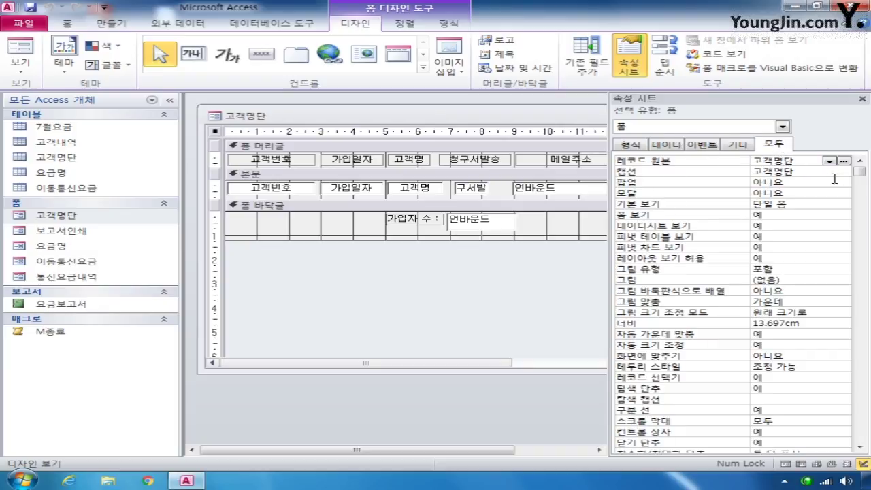
left_click(805, 204)
left_click(846, 205)
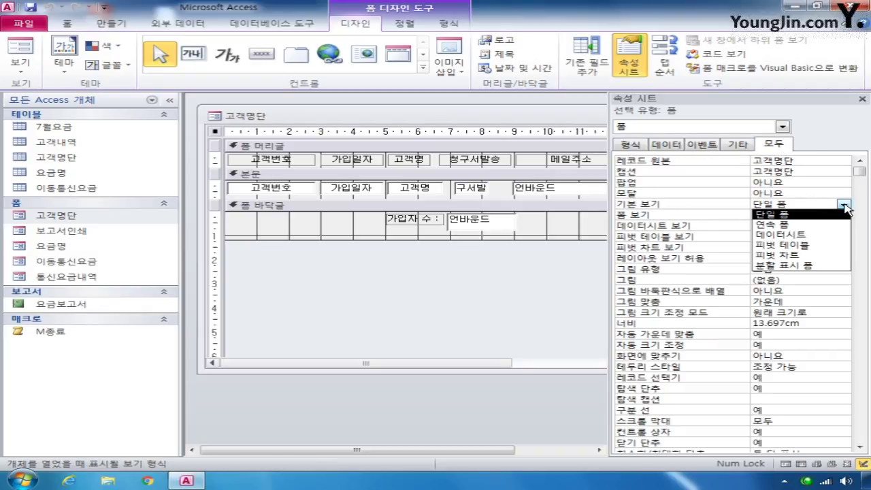
left_click(819, 224)
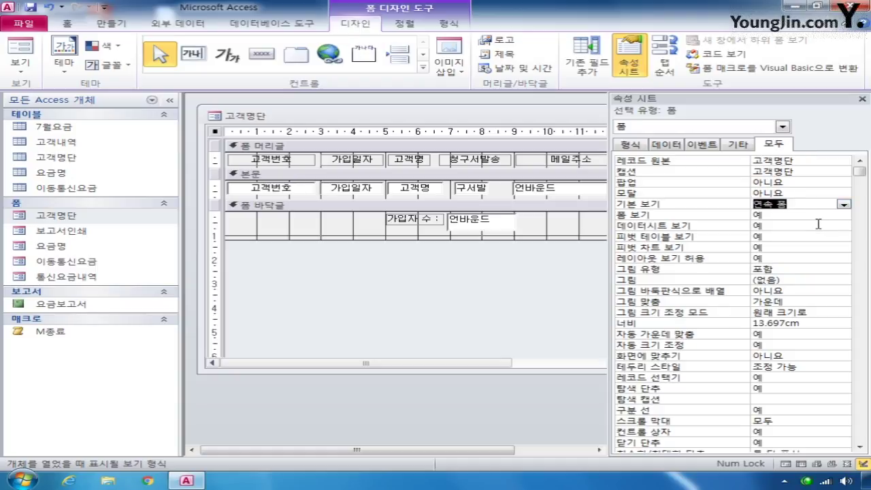
Set the control source of the Txt메일주소 text box to =[메일주소] & "@" & [메일서버]
left_click(783, 127)
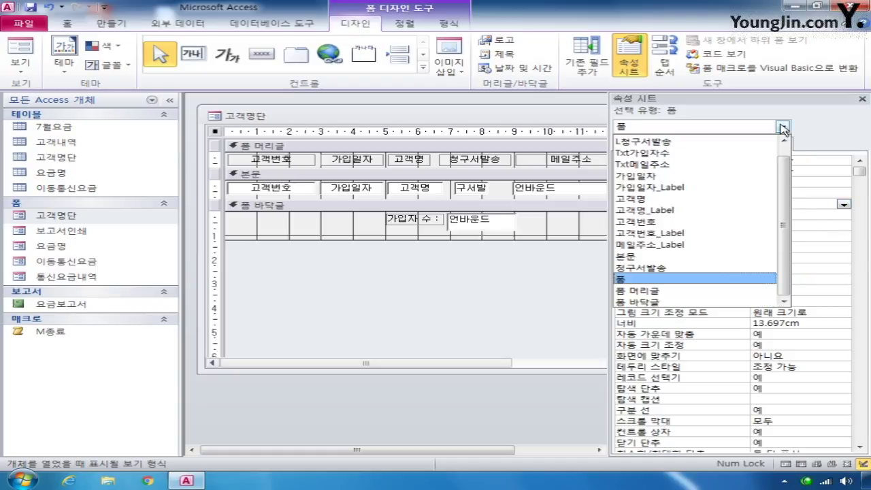
left_click(752, 164)
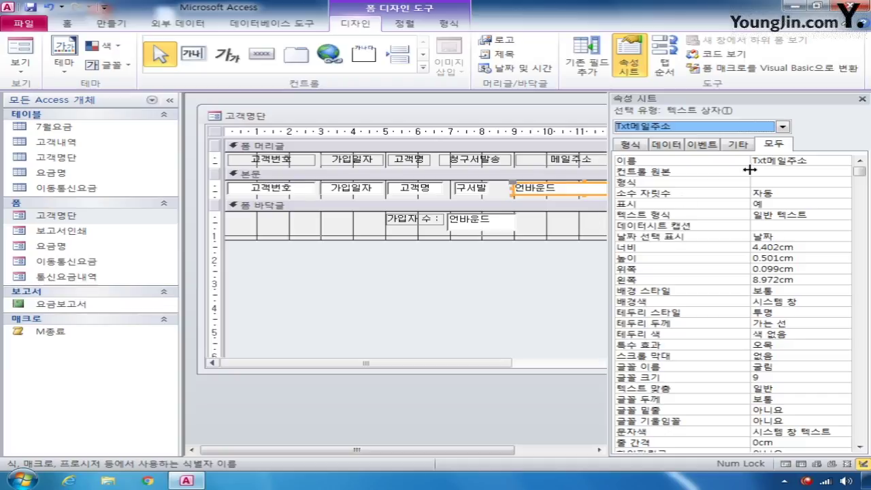
left_click(761, 171)
right_click(764, 174)
left_click(790, 193)
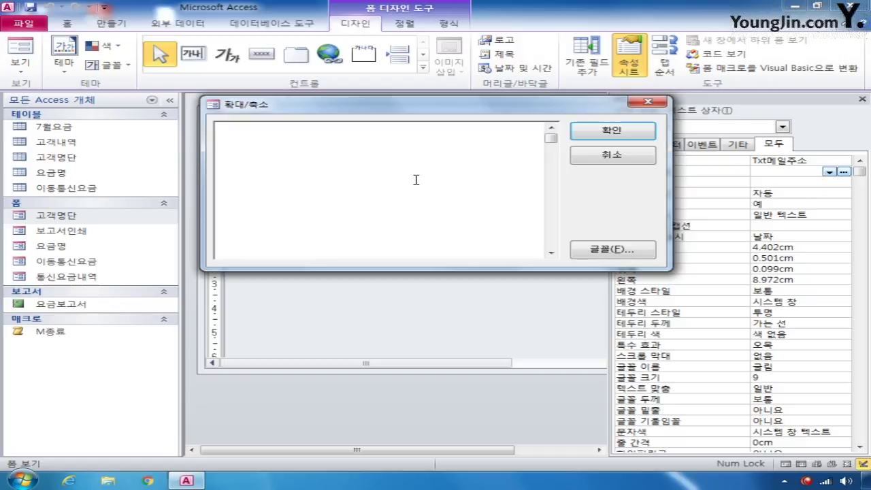
type("=[ap")
key("BackSpace")
key("BackSpace")
type("메일주소]")
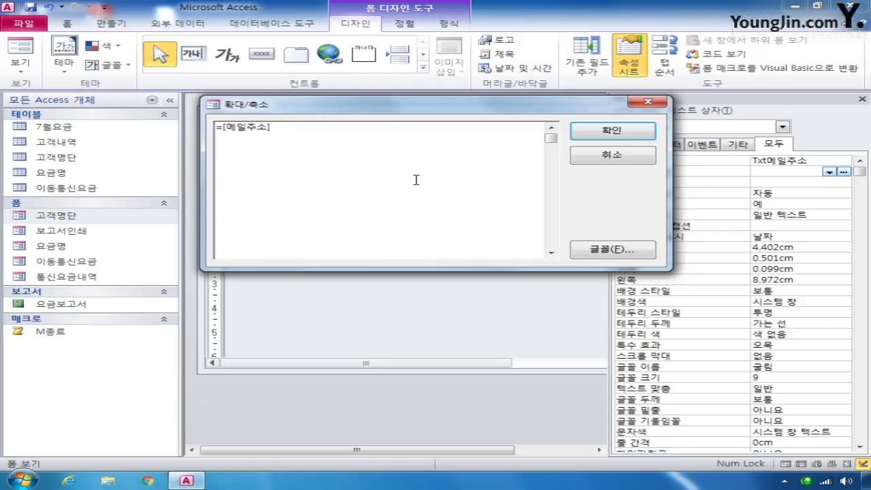
type(" & \"")
type("@\"")
type(" & ")
type("[도메인")
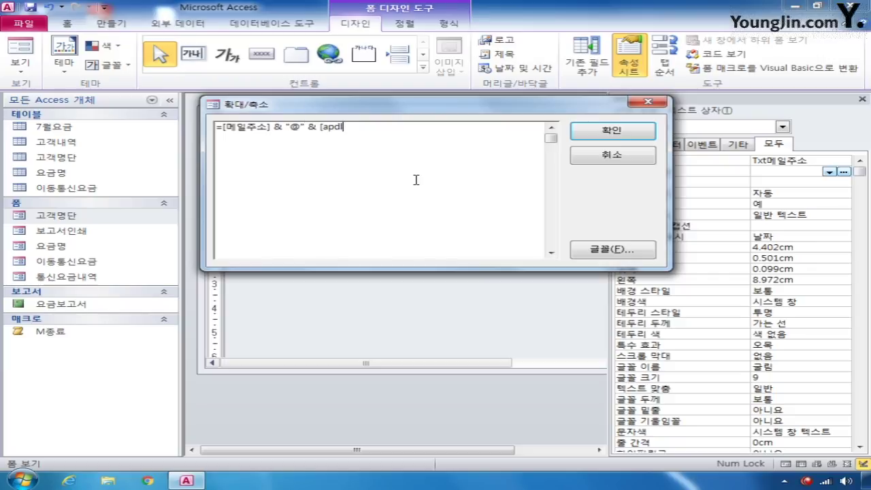
key("BackSpace")
key("BackSpace")
key("BackSpace")
type("메일서버]")
left_click(631, 133)
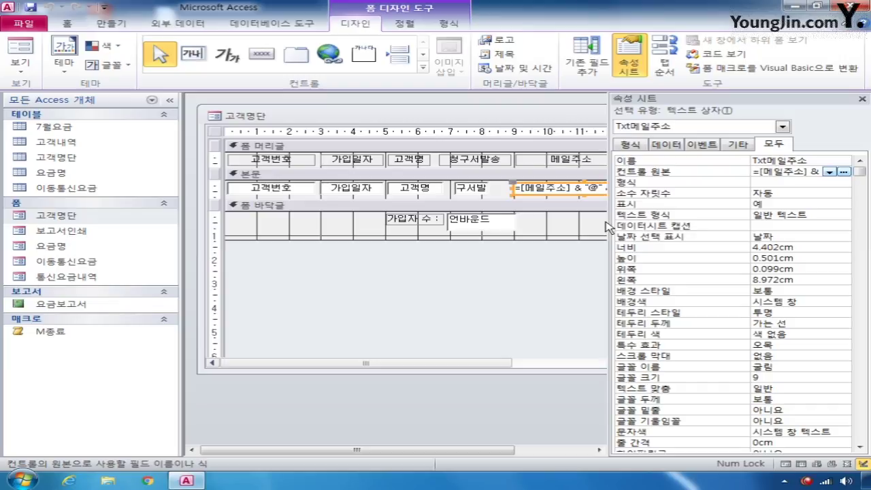
Set the Txt가입자수 text box's control source to =Count(*) & "명", then close the 고객명단 form with its changes saved
left_click(782, 126)
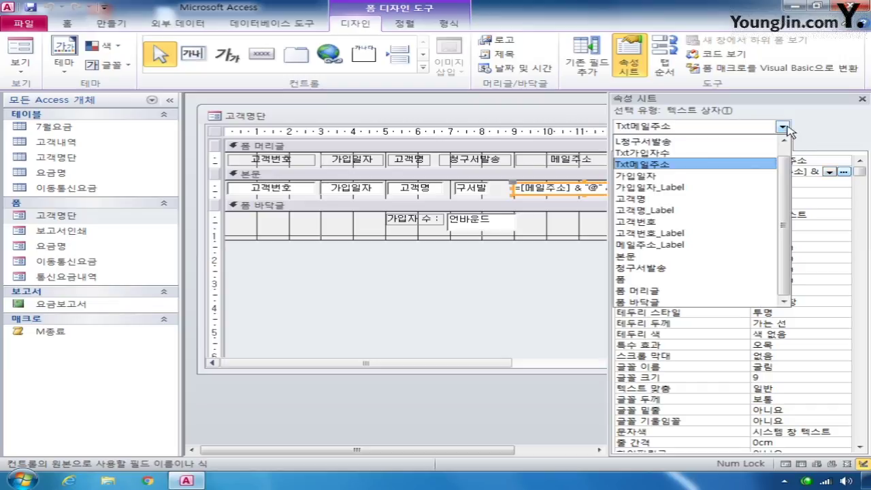
left_click(744, 160)
left_click(765, 172)
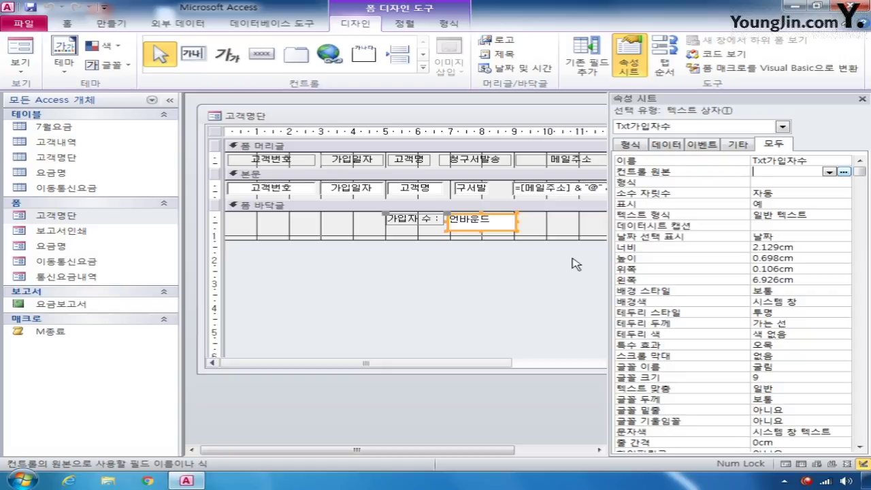
type("=count(*)")
type("& \"며")
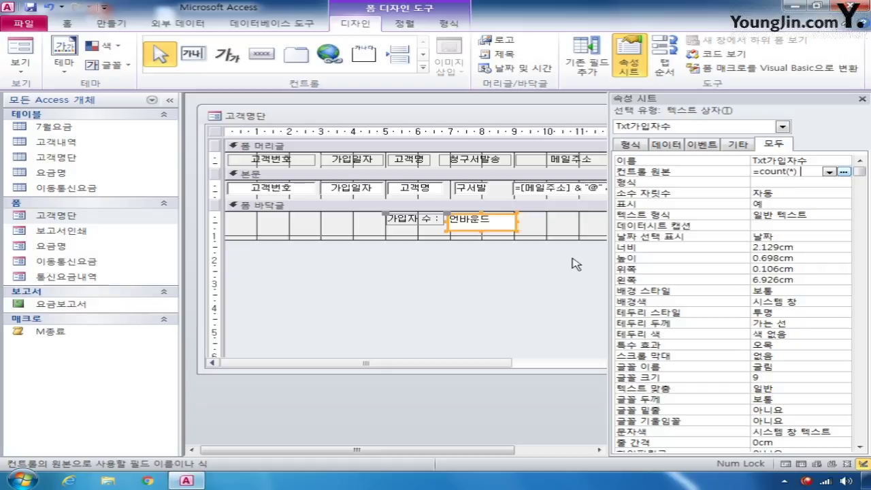
type("ㅇ\"")
left_click_drag(555, 117, 313, 147)
left_click(432, 145)
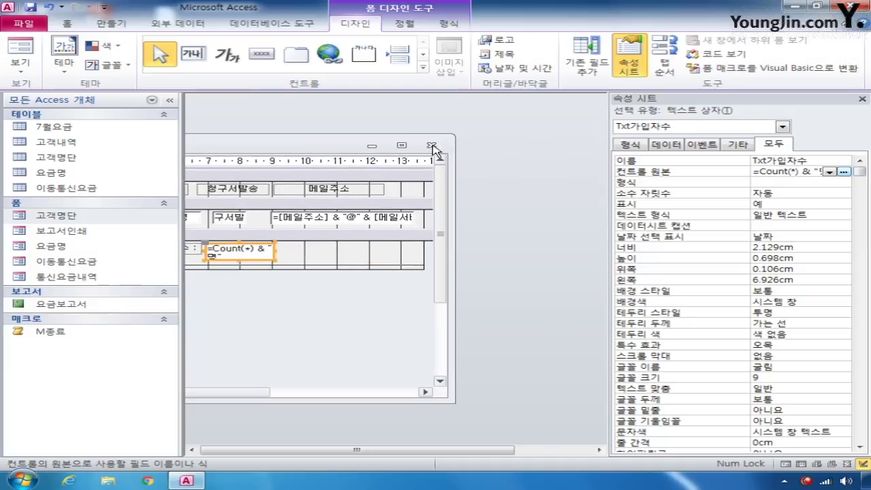
left_click(347, 273)
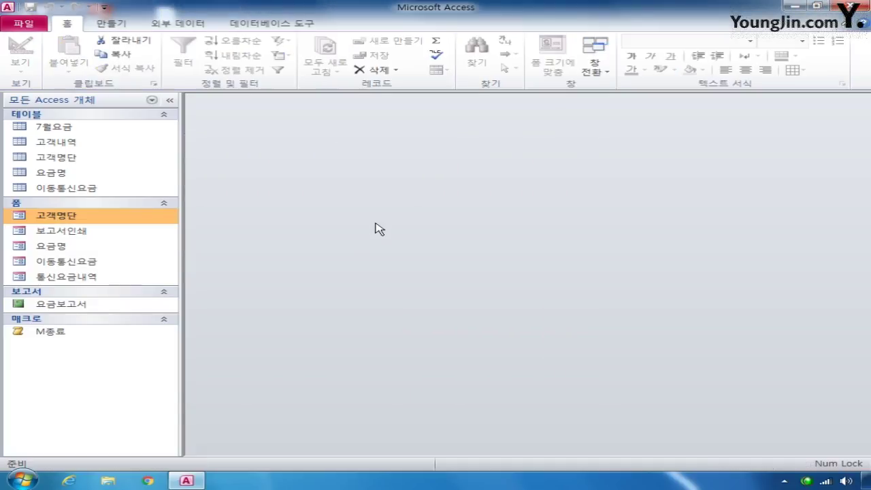
Open the 요금명 form in Design view and bind the Txt기본요금 text box to the 기본요금 field
right_click(61, 251)
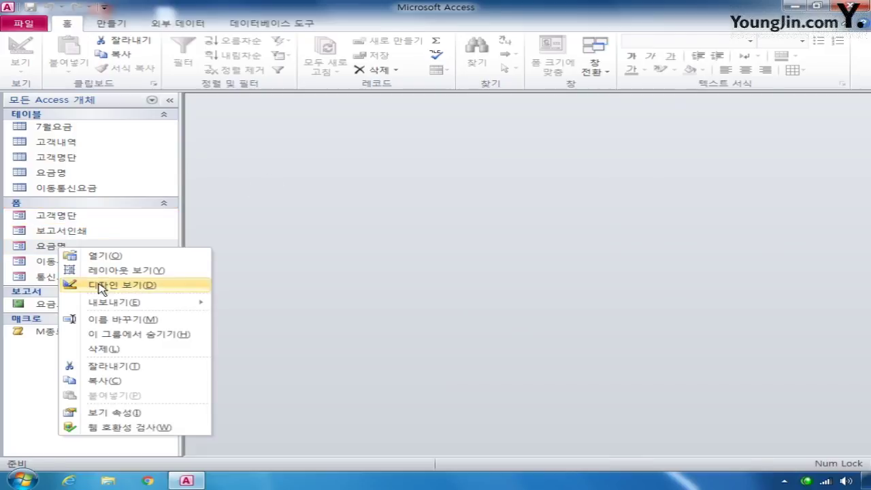
left_click(74, 284)
left_click_drag(487, 110, 365, 116)
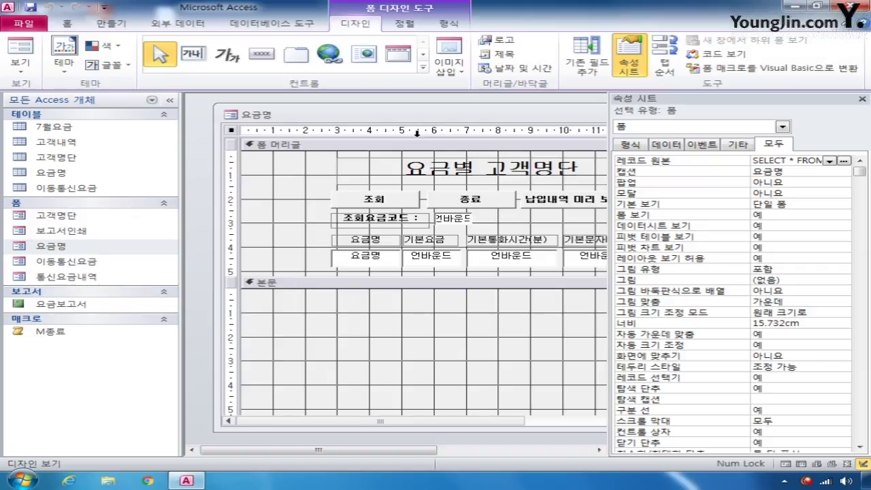
left_click(784, 128)
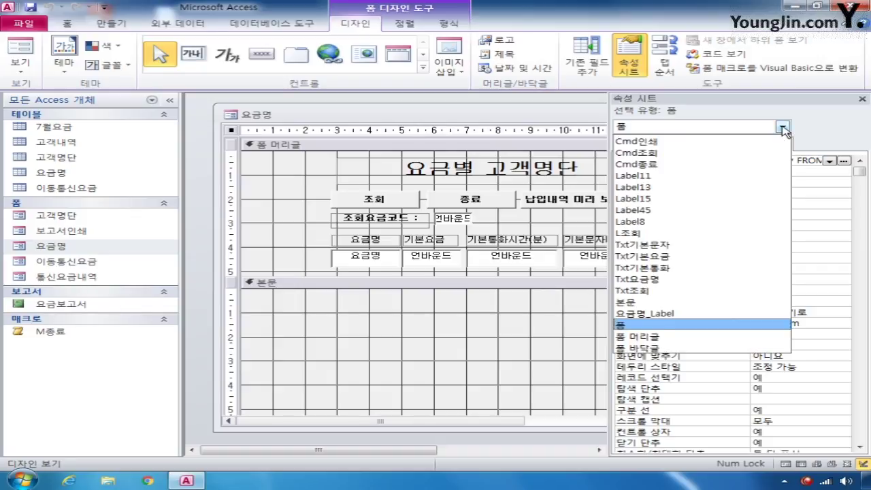
left_click(713, 257)
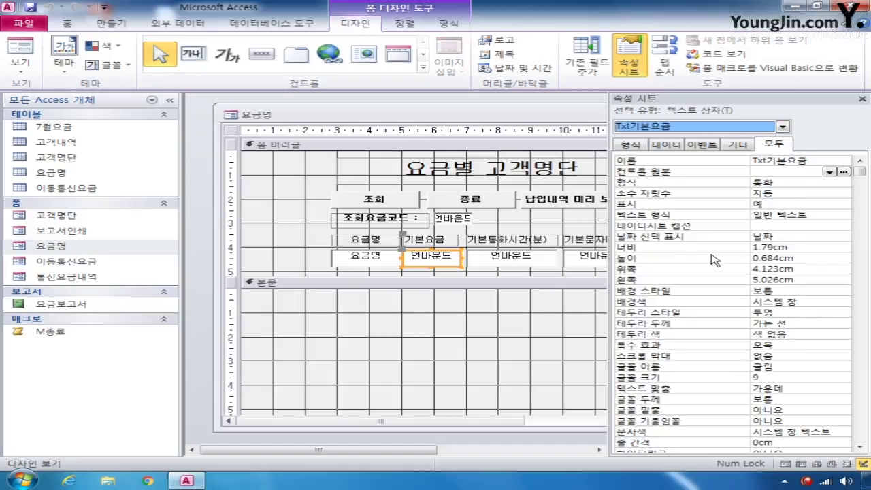
left_click(829, 173)
left_click(810, 203)
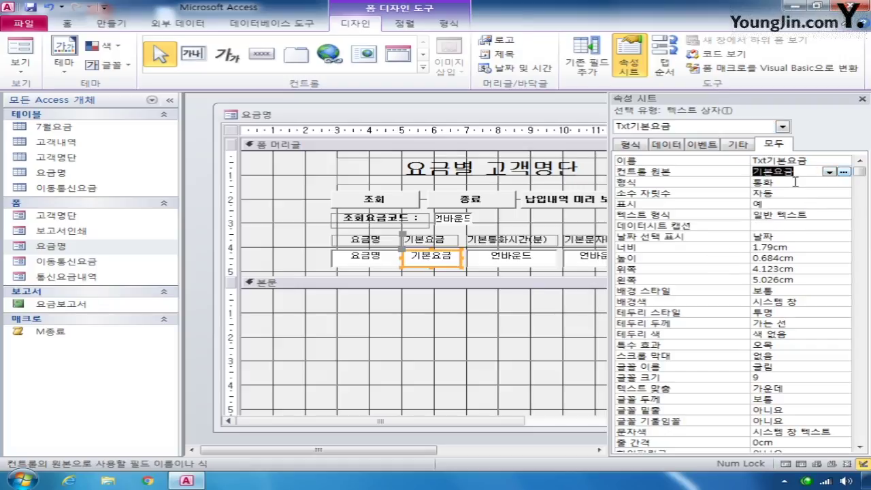
Bind the Txt기본통화 text box to the 기본통화(초) field and the Txt기본문자 text box to the 기본문자 field
left_click(783, 127)
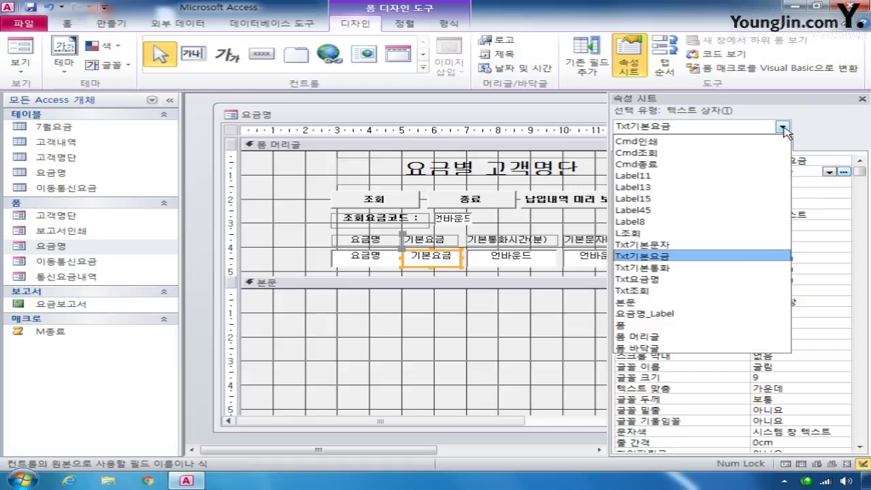
left_click(698, 268)
left_click(829, 173)
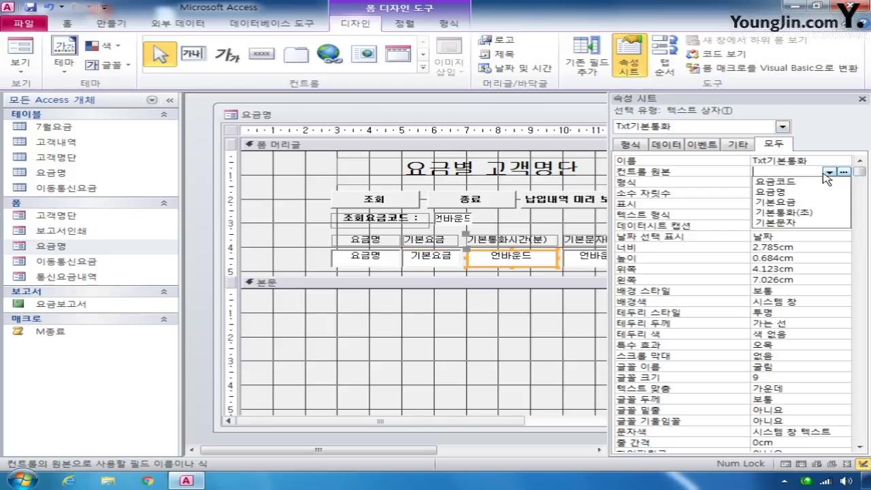
left_click(809, 215)
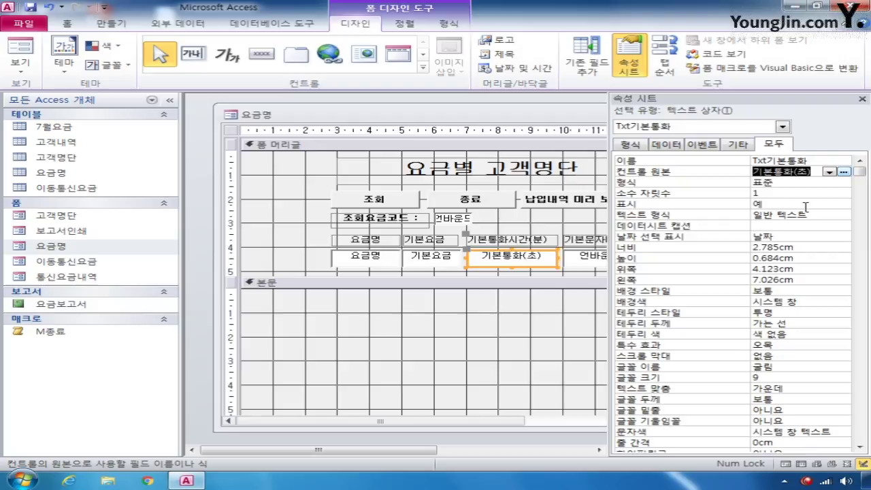
left_click(784, 127)
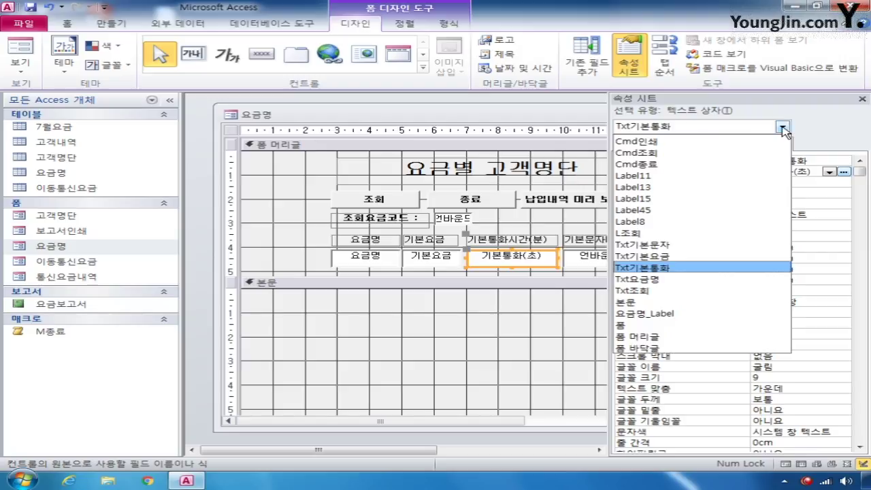
left_click(711, 245)
left_click(830, 172)
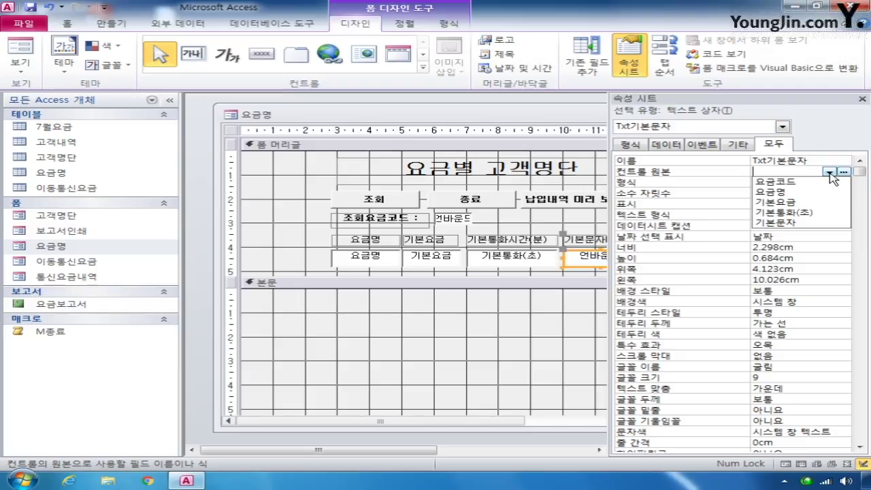
left_click(791, 224)
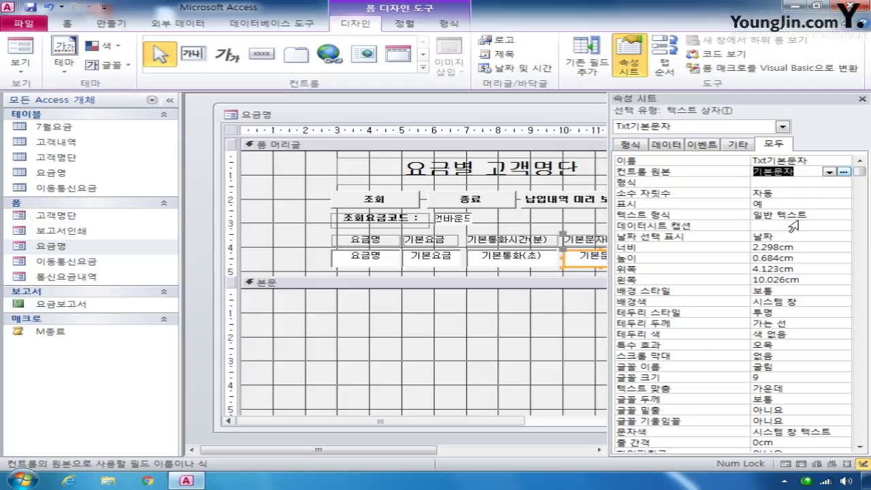
Select the Txt기본통화 text box again to edit its properties
left_click(783, 127)
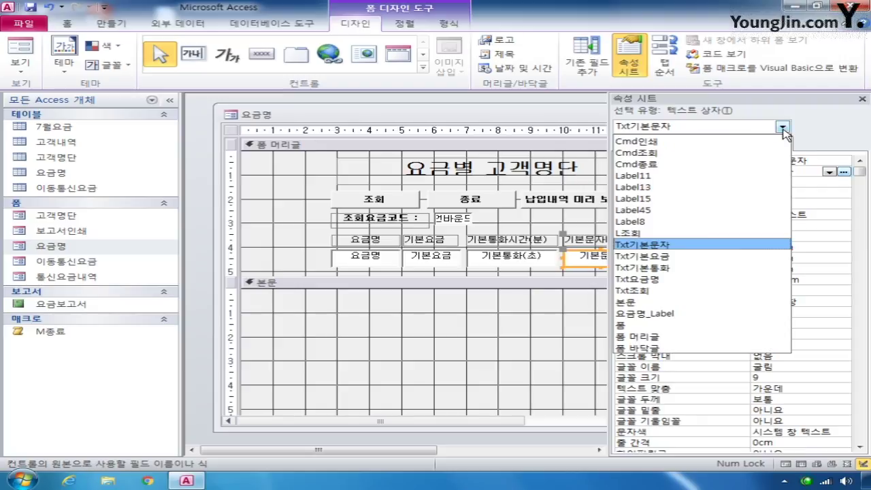
left_click(688, 267)
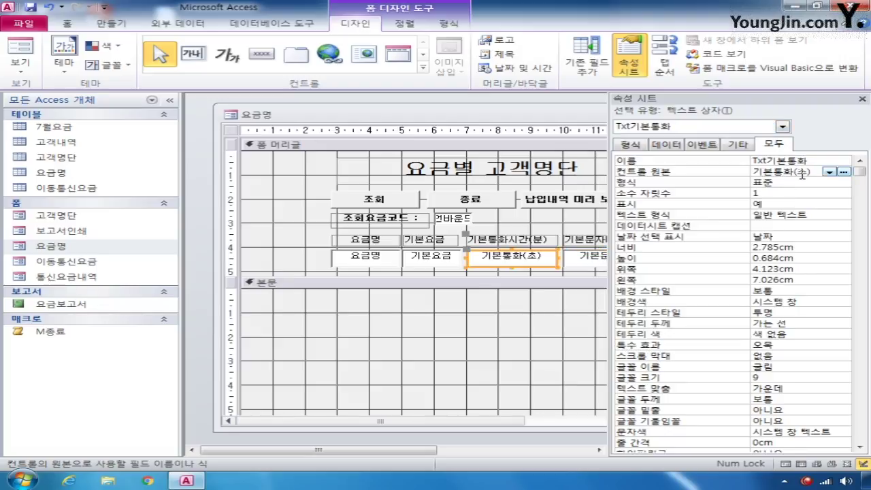
right_click(758, 181)
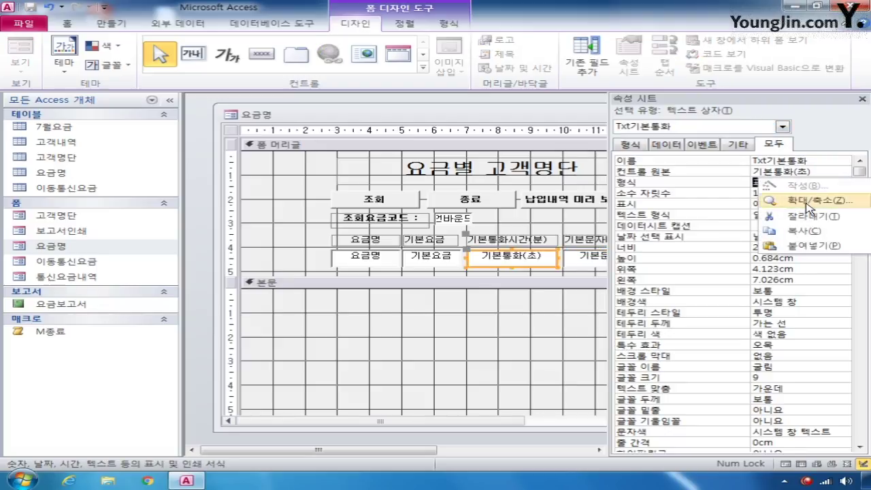
left_click(810, 206)
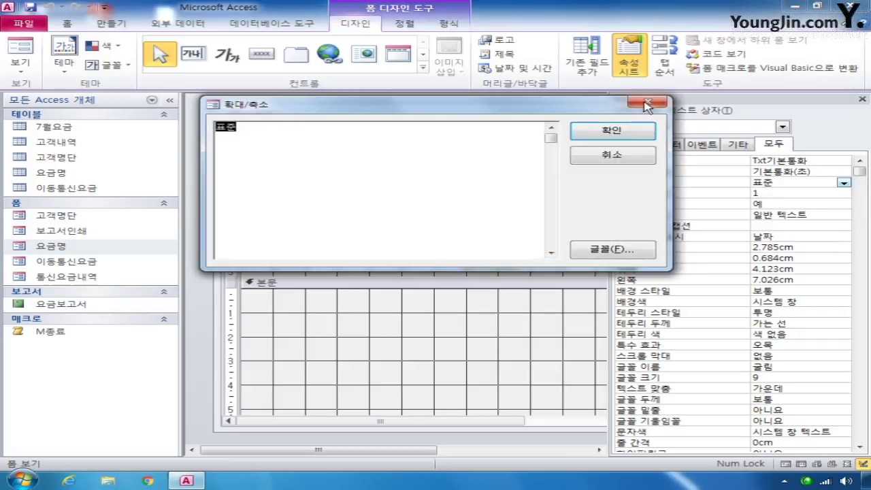
left_click(646, 105)
Change the control source of Txt기본통화 to =[기본통화(초)]/60 so the call time is given in minutes
right_click(800, 172)
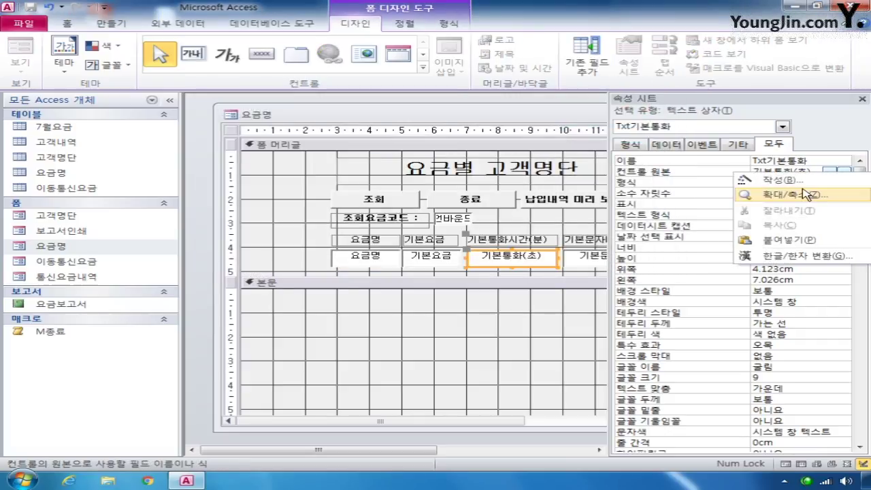
left_click(808, 194)
left_click(346, 168)
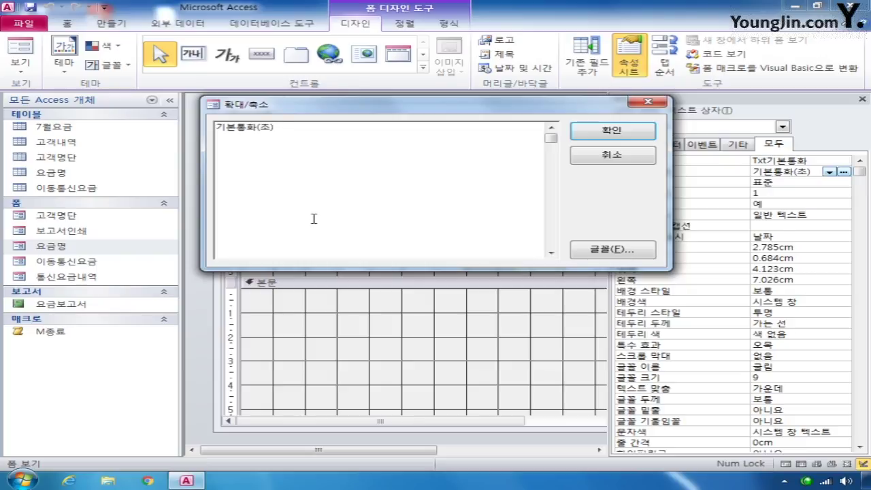
key("Left")
key("Left")
key("Left")
key("Left")
key("Left")
key("Left")
key("Left")
type("=[")
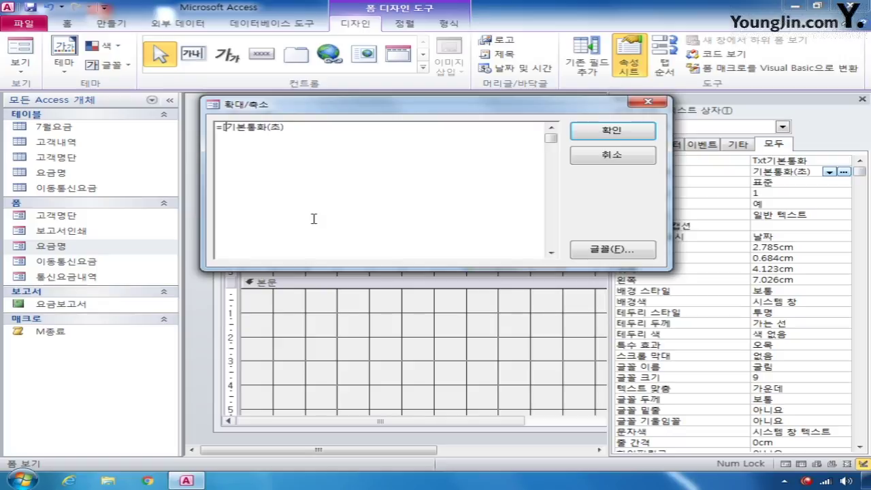
key("Right")
key("Right")
key("Right")
key("Right")
key("Right")
key("Right")
key("Right")
type("]/60")
left_click(613, 131)
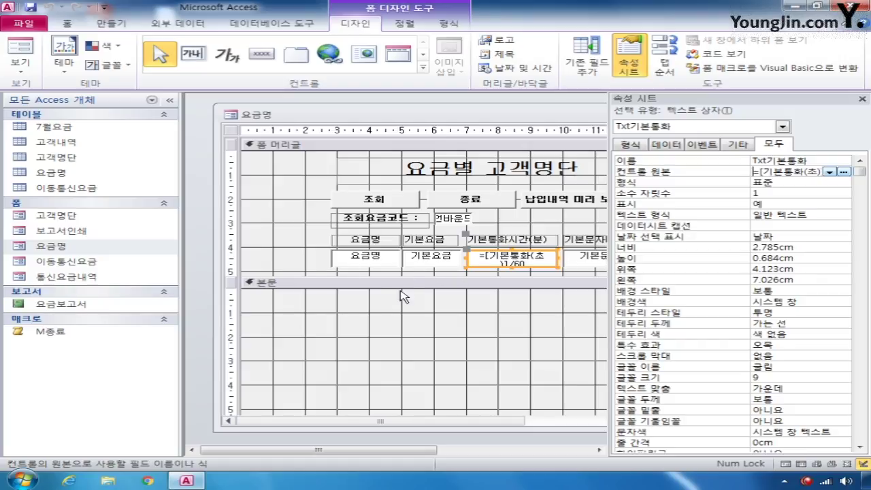
Enable the control wizards and draw a subform control about 10.6 by 4.3 cm in the detail section (본문)
left_click(423, 71)
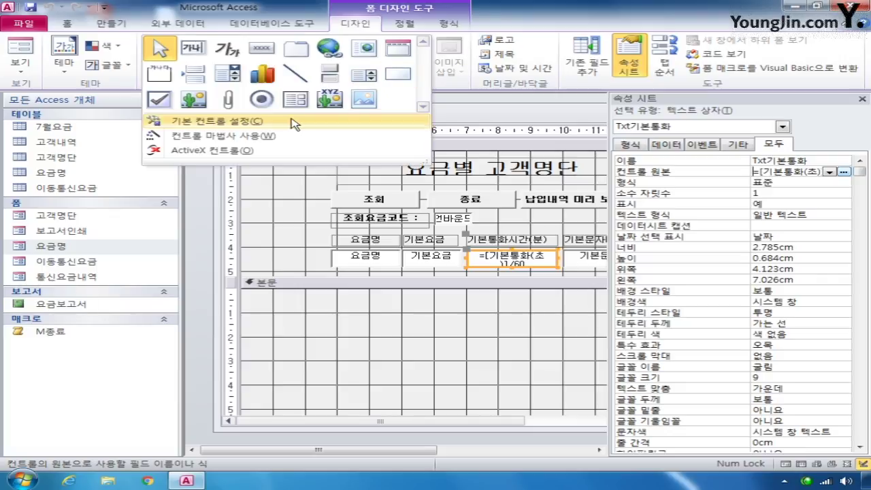
left_click(260, 131)
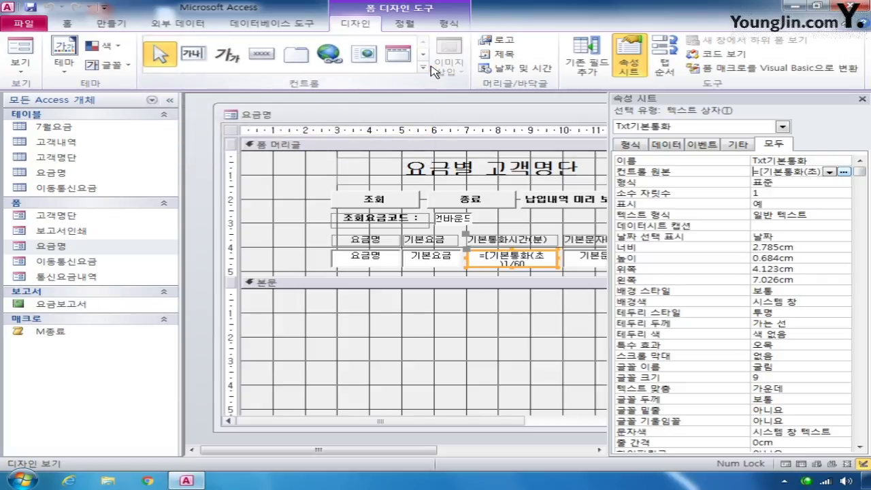
left_click(423, 68)
left_click(294, 99)
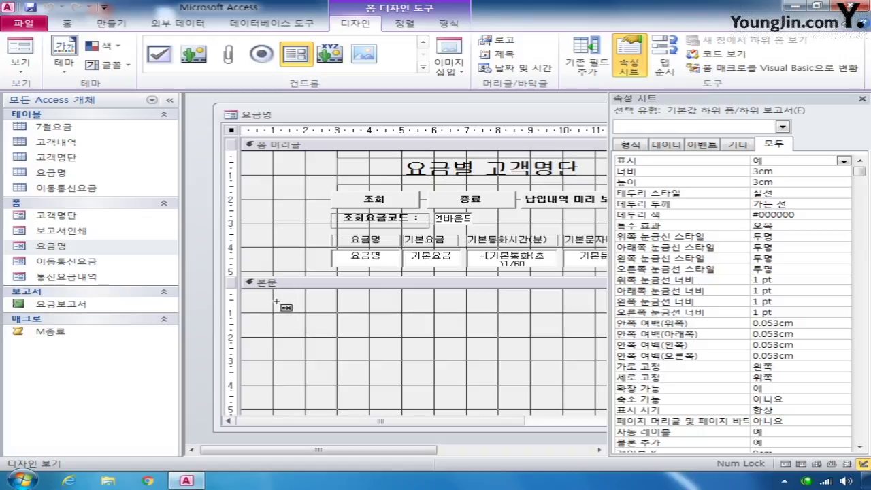
left_click_drag(276, 304, 622, 404)
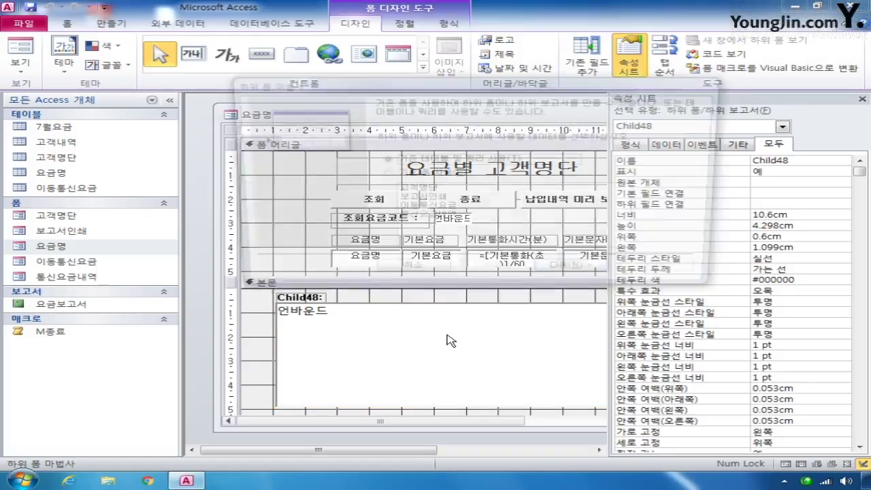
Base the subform on the existing 고객명단 form, link it to the main form by 요금코드, and name it 고객명단
left_click(406, 176)
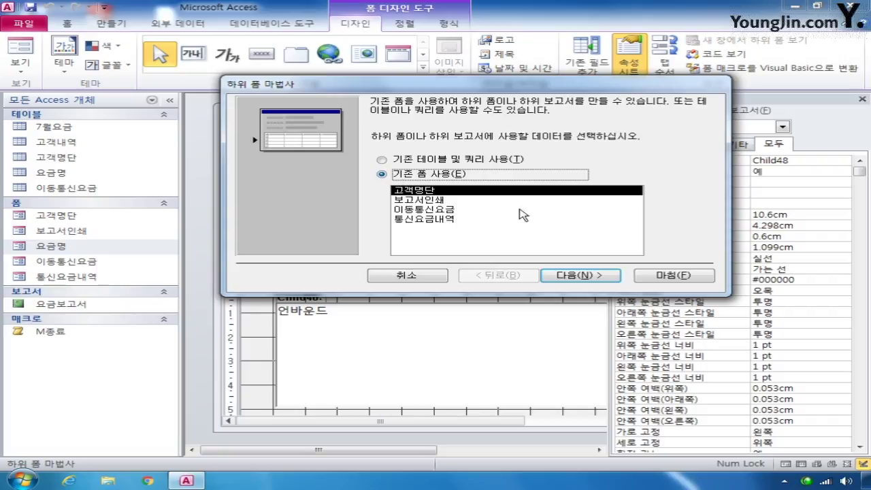
left_click(587, 276)
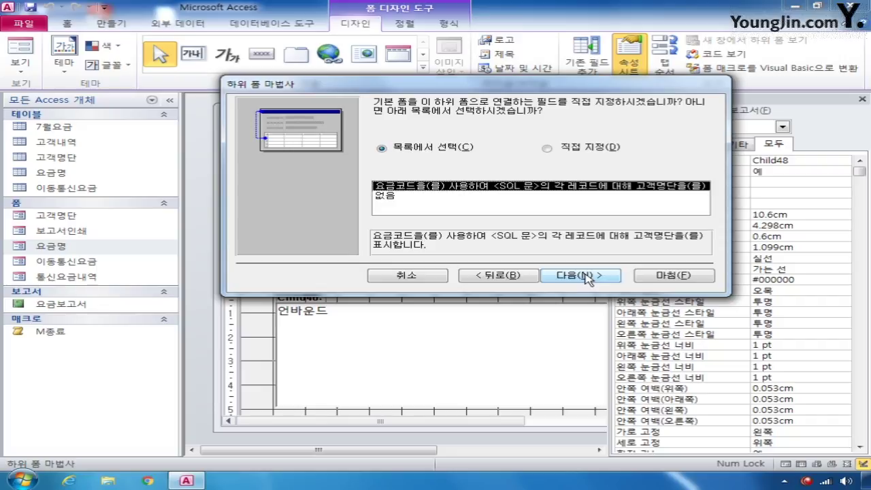
left_click(587, 276)
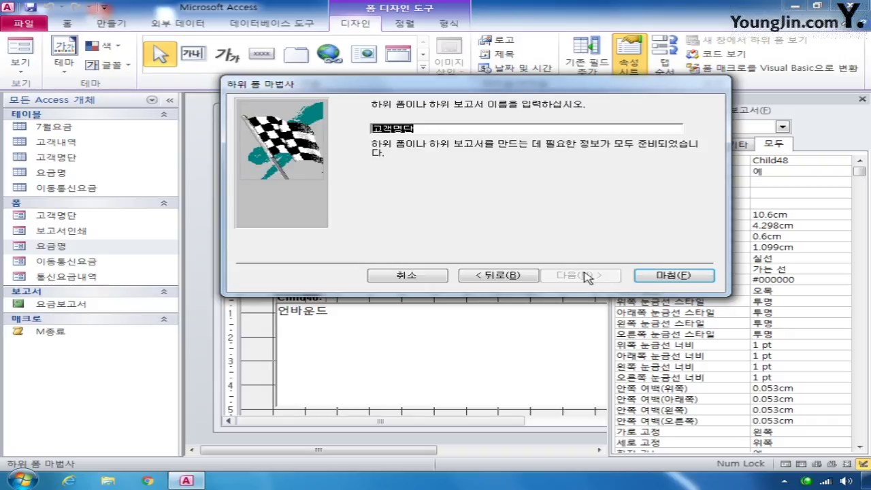
left_click(682, 277)
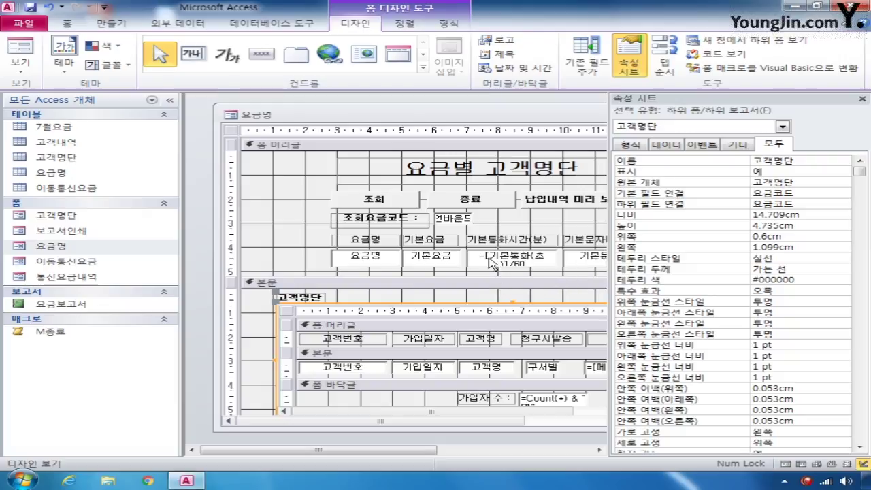
Change the Txt조회 text box in the form header into a combo box (콤보 상자)
left_click(382, 203)
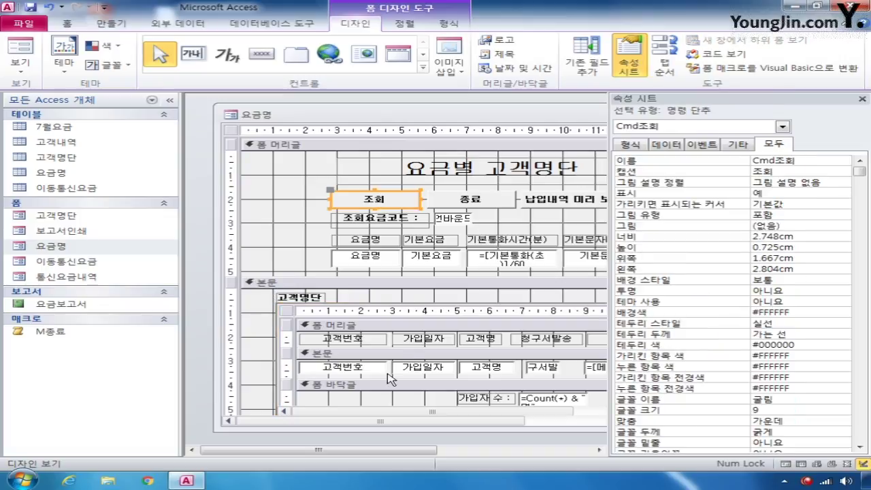
left_click_drag(336, 423, 399, 424)
left_click(378, 219)
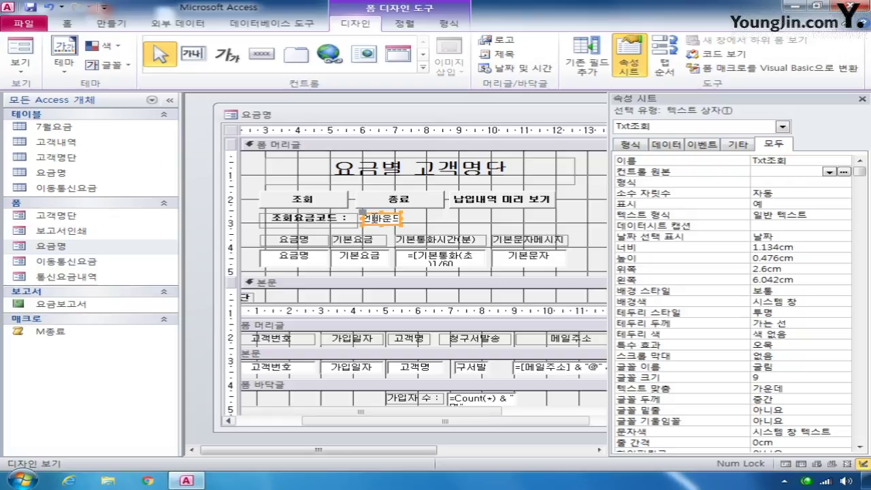
right_click(379, 222)
mouse_move(469, 107)
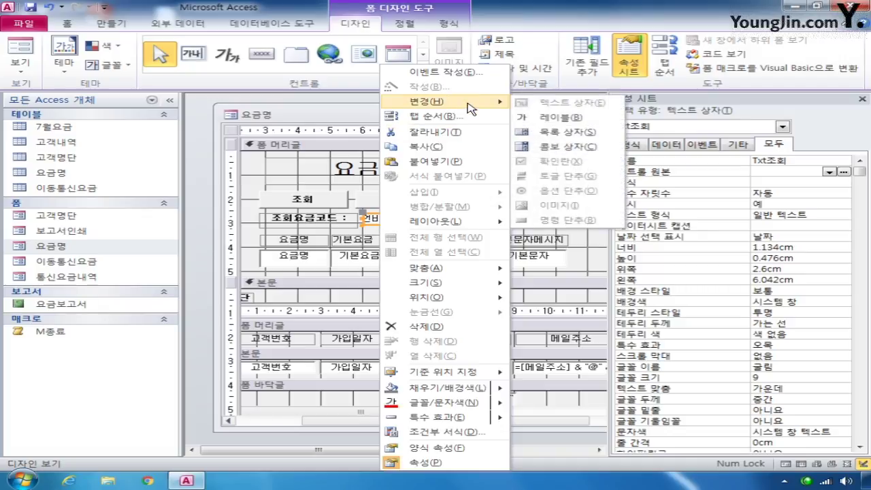
left_click(559, 146)
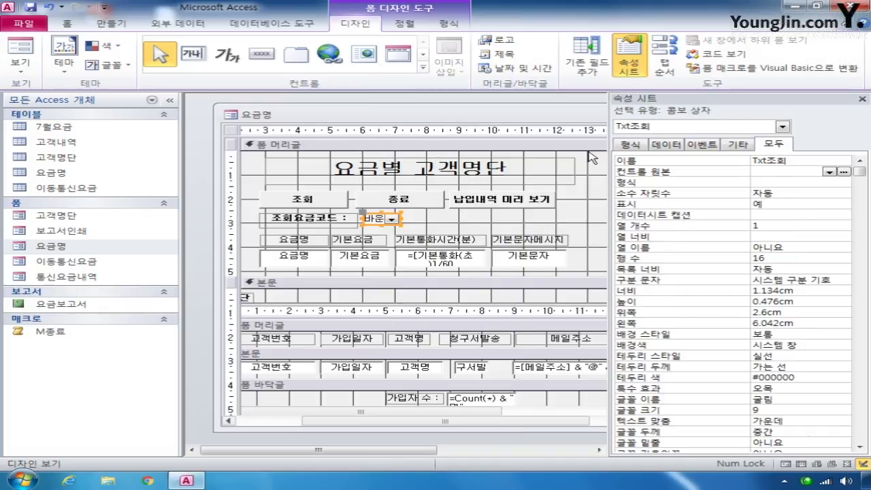
Build the row source (행 원본) of Txt조회 as a query on the 요금명 table returning the 요금코드 field, and save it
left_click(667, 144)
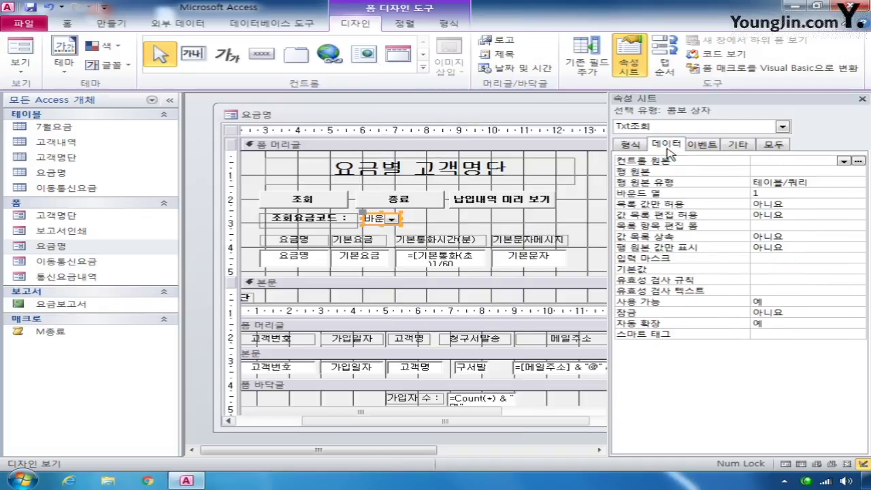
left_click(781, 172)
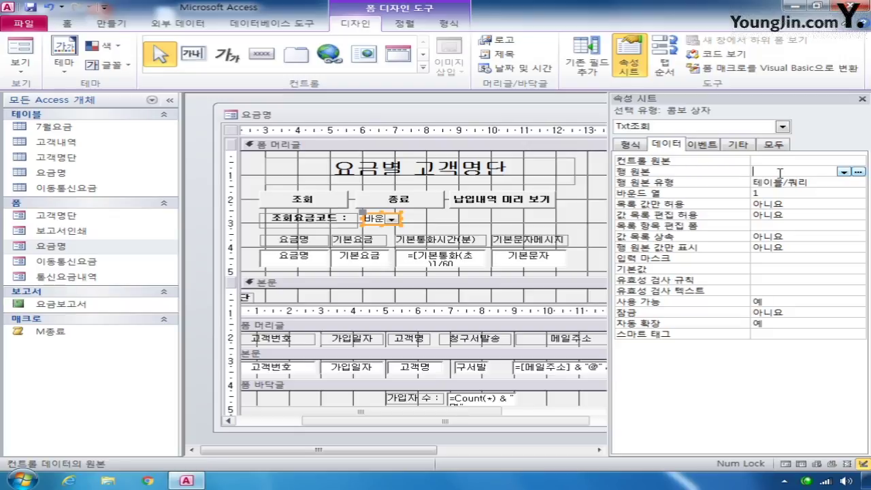
left_click(859, 172)
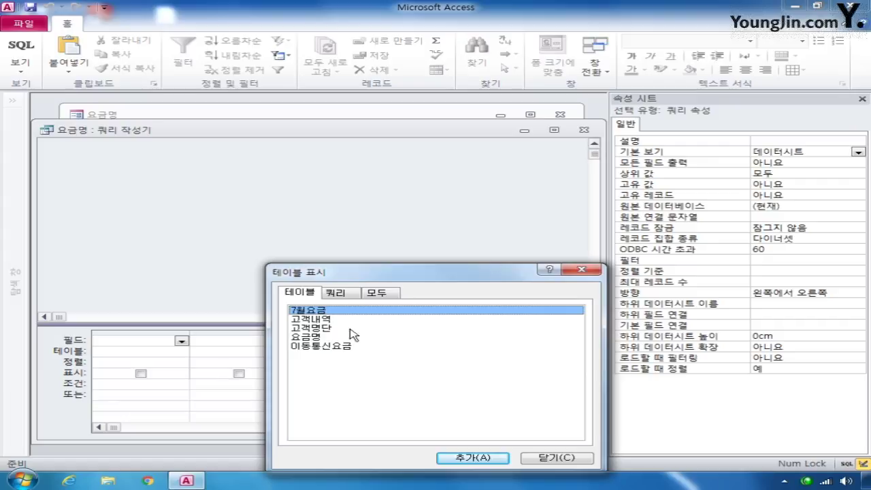
double_click(323, 338)
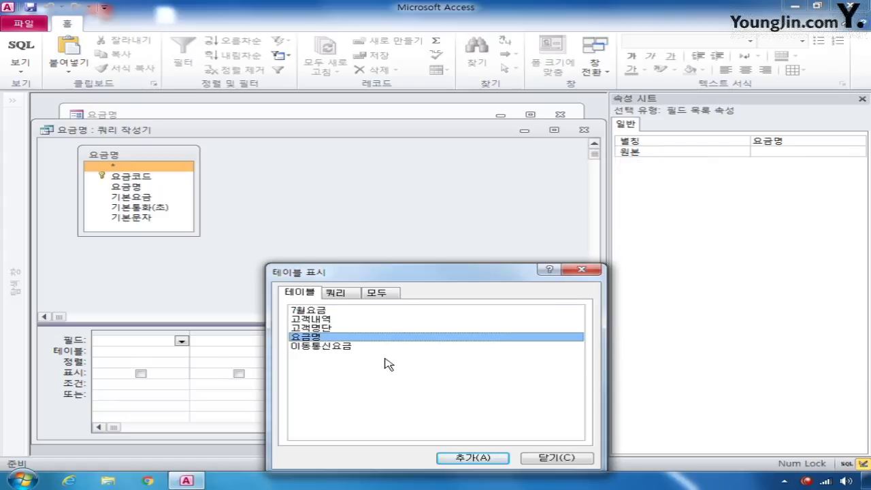
left_click(562, 460)
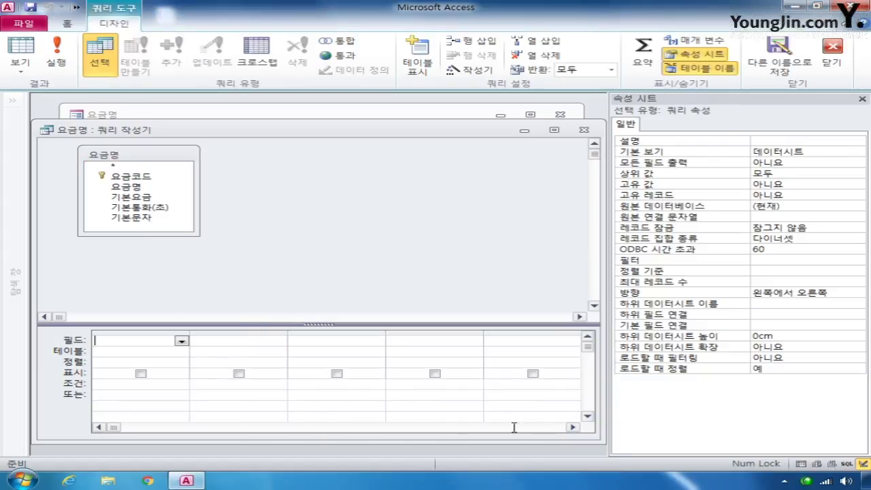
double_click(130, 176)
left_click(590, 131)
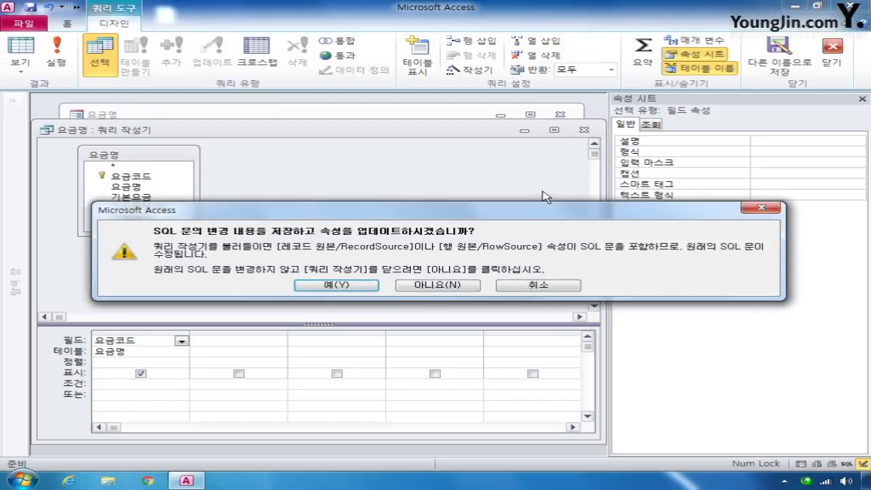
left_click(334, 286)
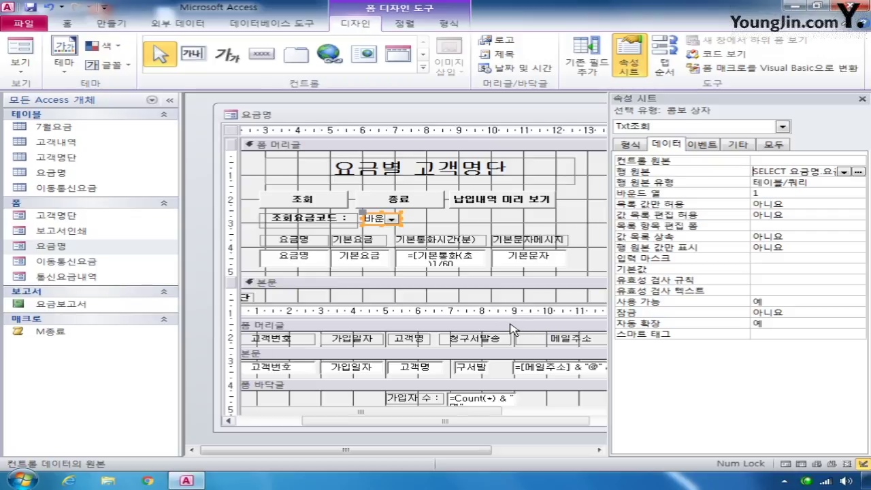
Close the 요금명 form and open the 통신요금내역 form in design view
left_click_drag(587, 114, 477, 115)
left_click(474, 114)
left_click(449, 271)
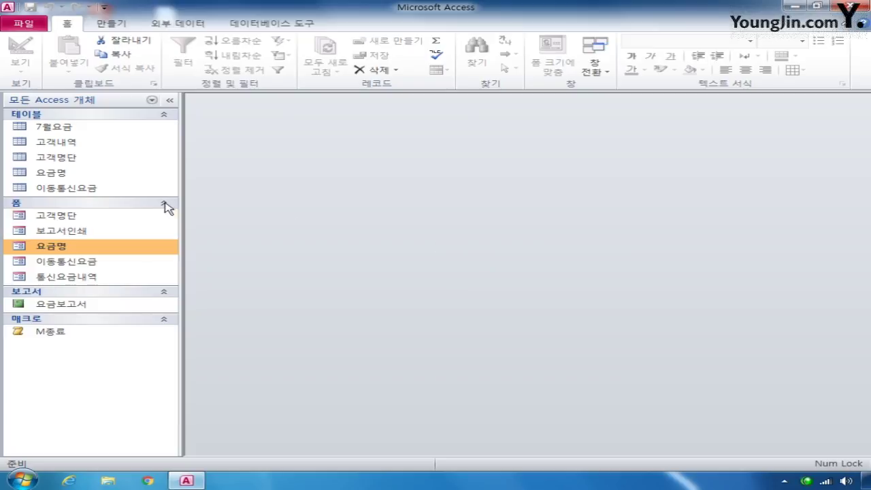
right_click(90, 279)
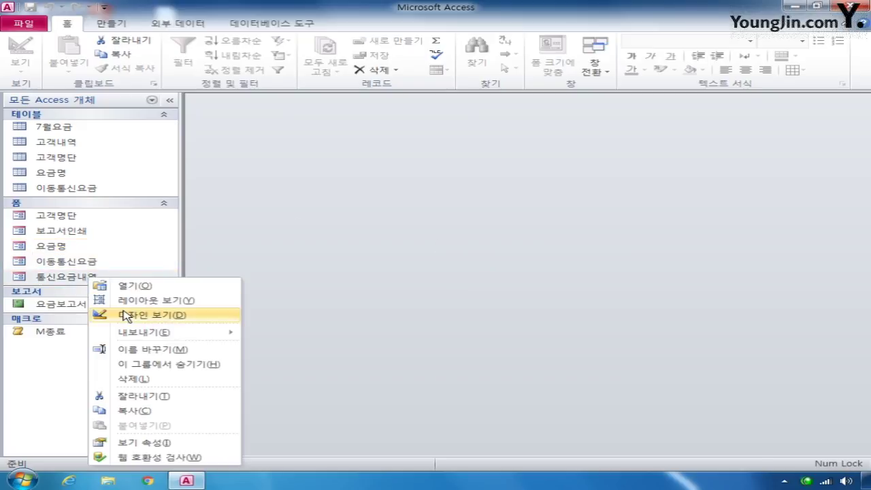
left_click(146, 314)
left_click_drag(487, 120, 353, 99)
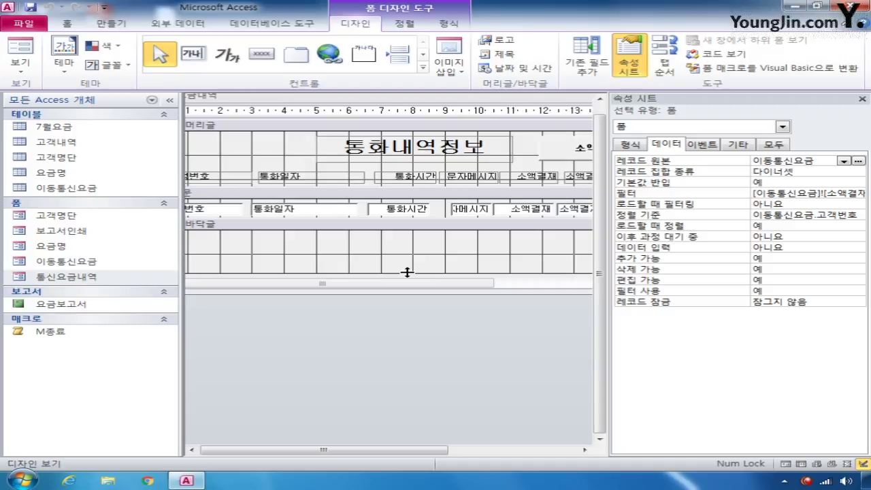
Add a command button in the form footer that moves to the last record (마지막 레코드로 이동) and shows the 마지막으로 이동 picture
left_click(262, 53)
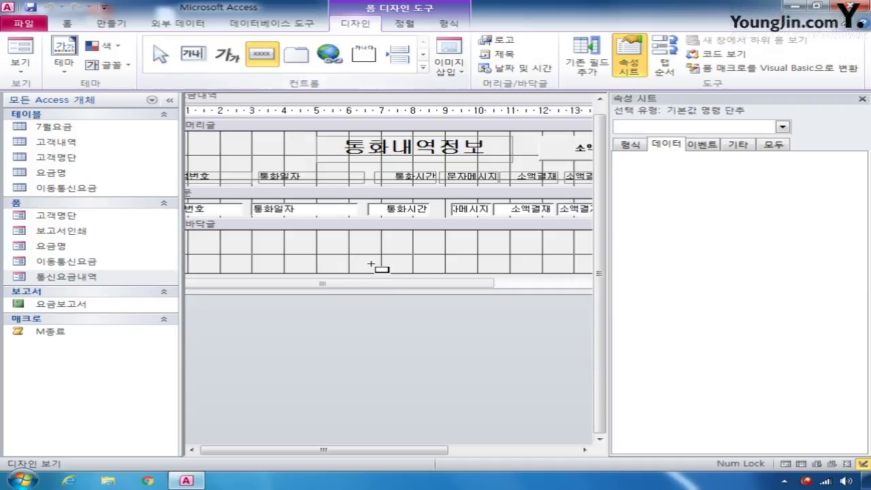
left_click_drag(336, 239, 381, 264)
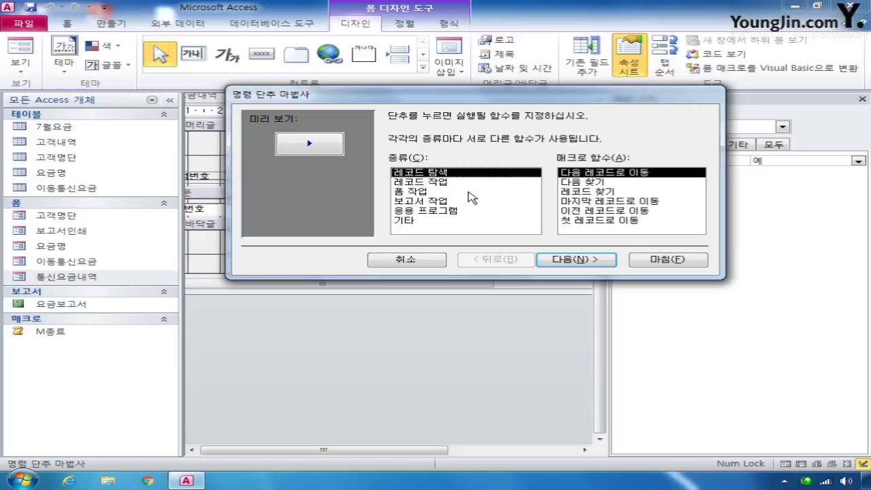
left_click(424, 182)
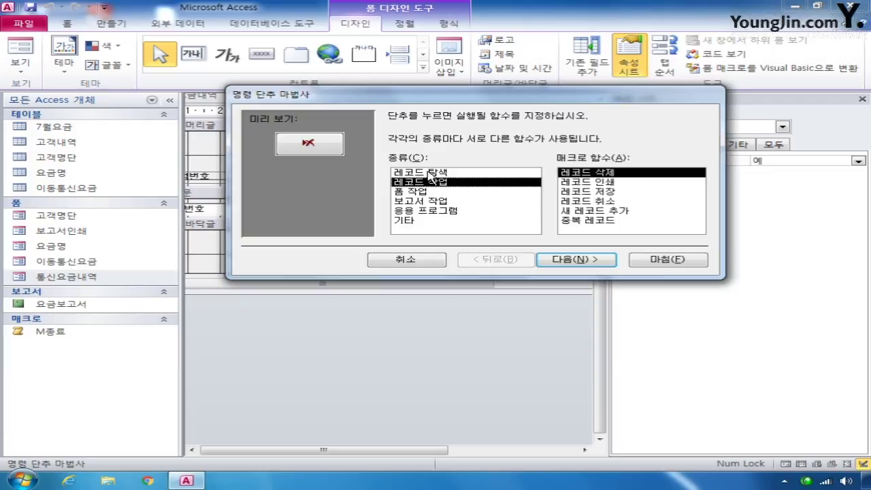
left_click(436, 173)
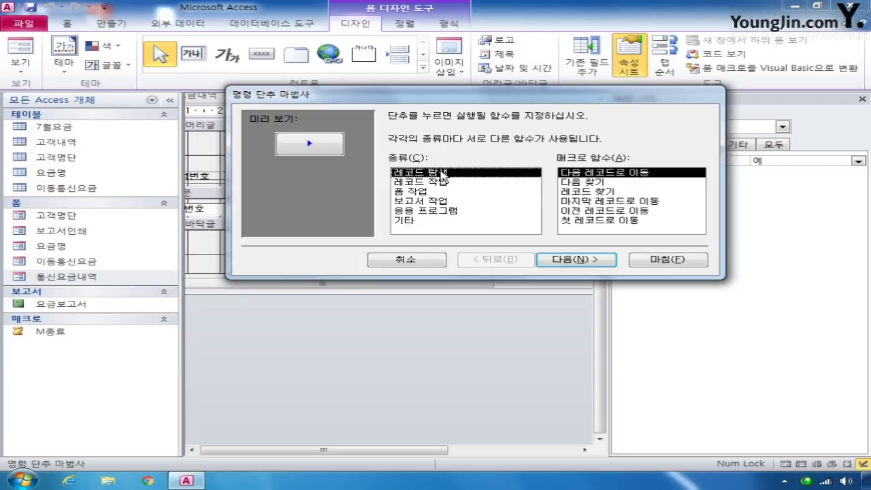
left_click(592, 201)
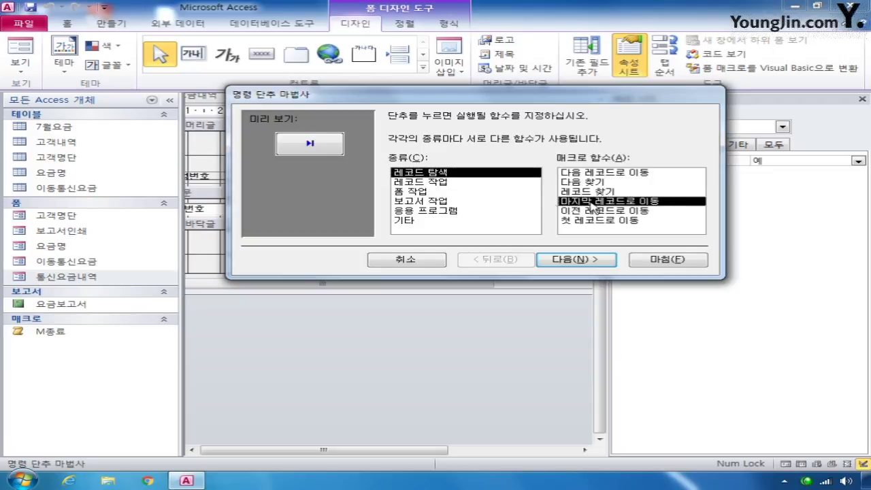
left_click(557, 259)
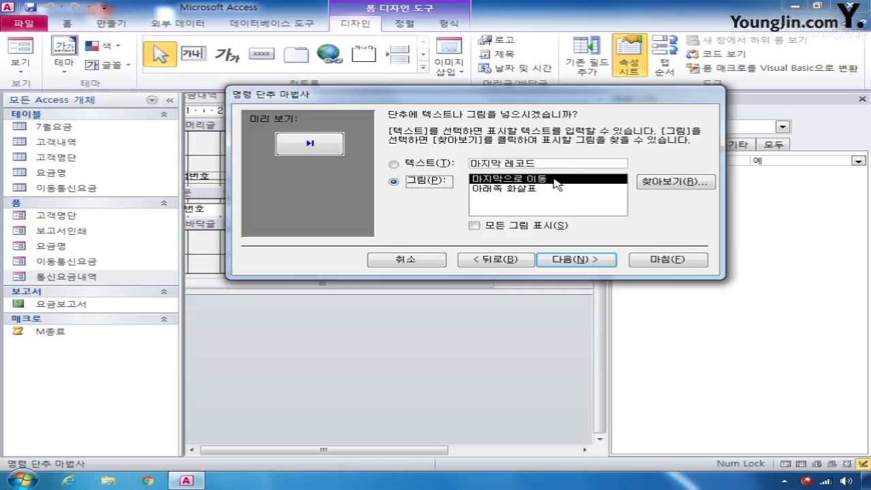
left_click(588, 260)
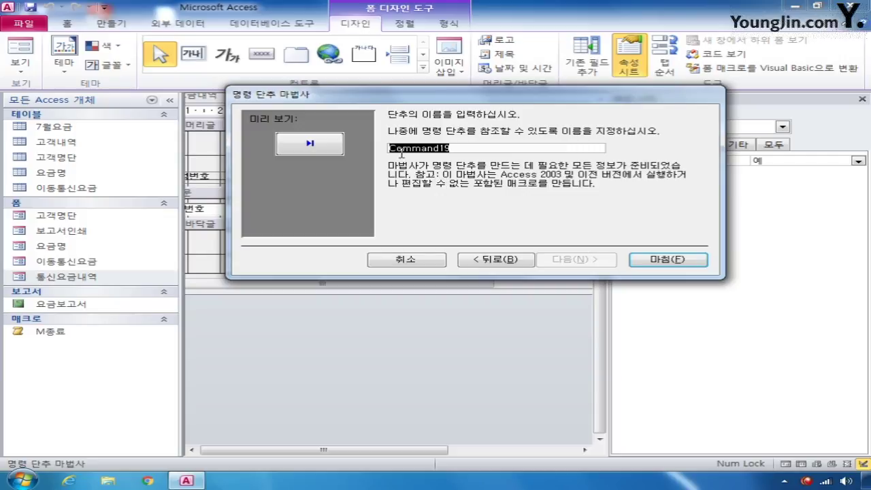
Name the new command button Cmd마지막 and finish the wizard
left_click_drag(392, 147, 537, 145)
type("md")
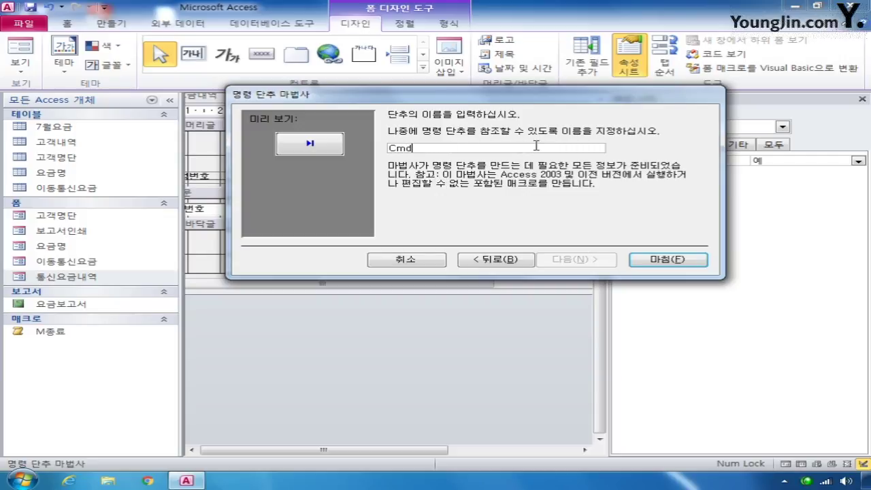
type("마지막")
left_click(664, 262)
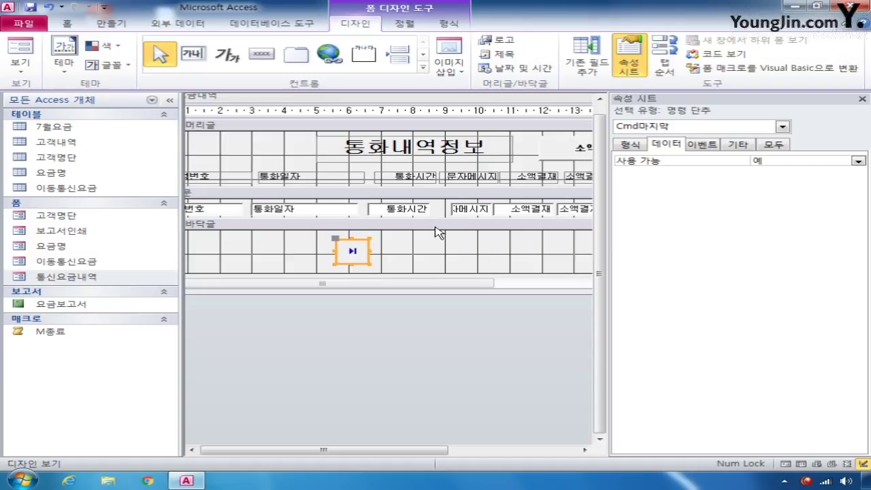
Select the Cmd검색 button and create a new macro containing the ApplyFilter action
left_click(783, 127)
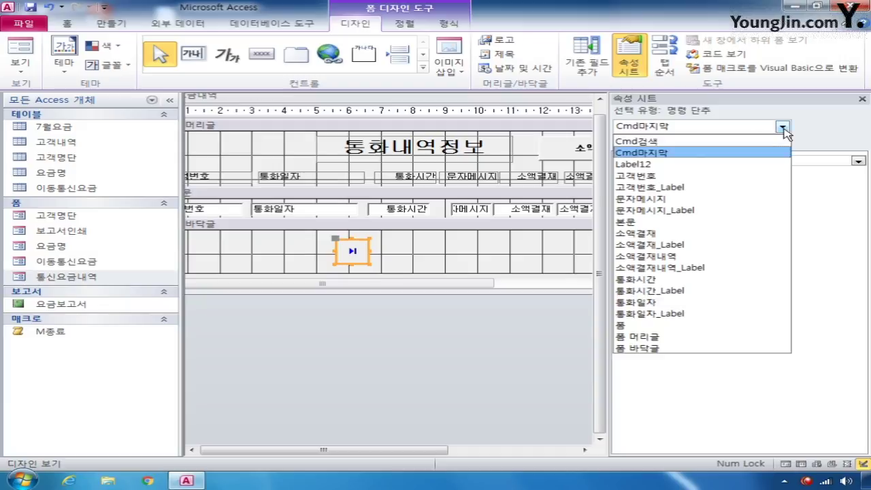
left_click(634, 140)
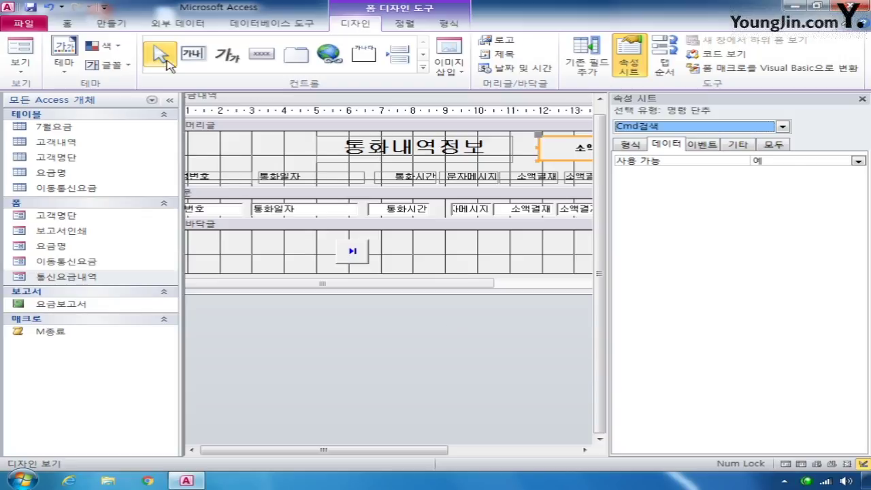
left_click(113, 26)
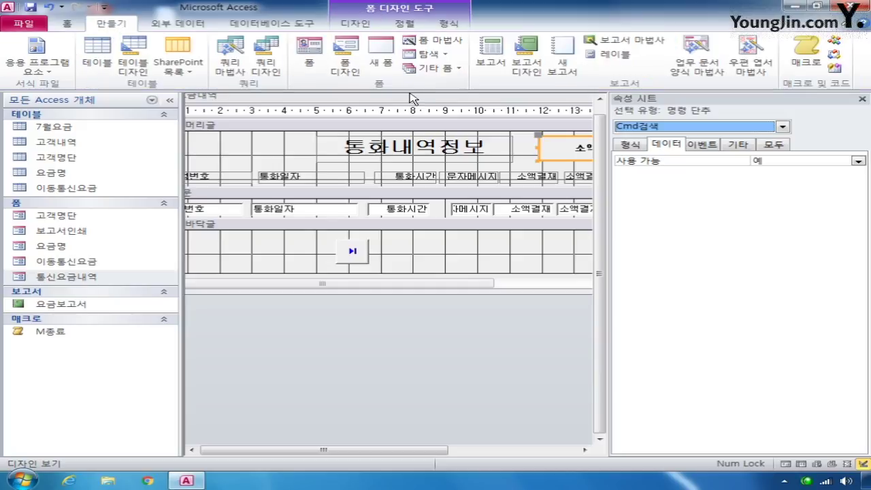
left_click(805, 59)
left_click(384, 157)
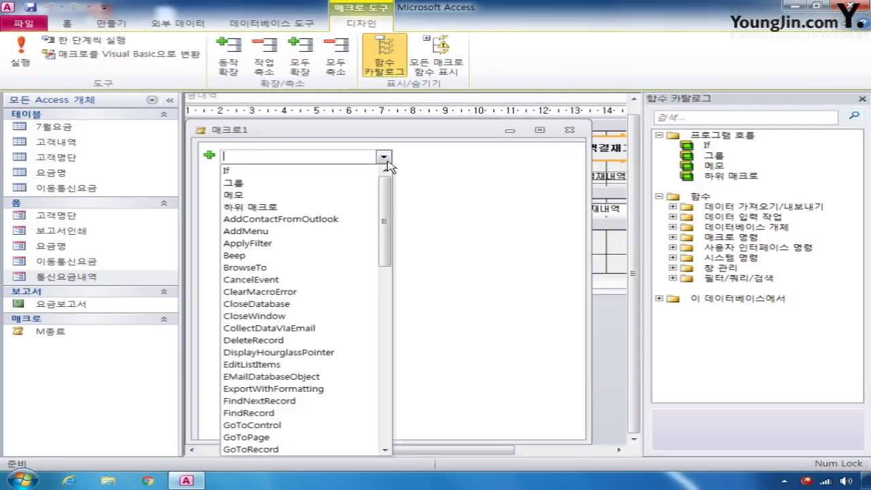
left_click(313, 244)
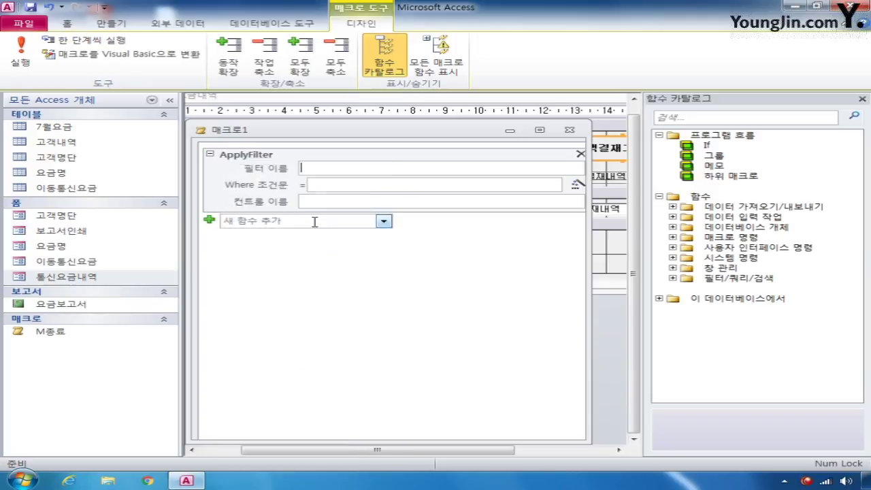
Set the Where condition of the ApplyFilter action to [소액결재]>=1
left_click(348, 185)
type("[")
type("thd")
key("BackSpace")
key("BackSpace")
key("BackSpace")
type("소액결재")
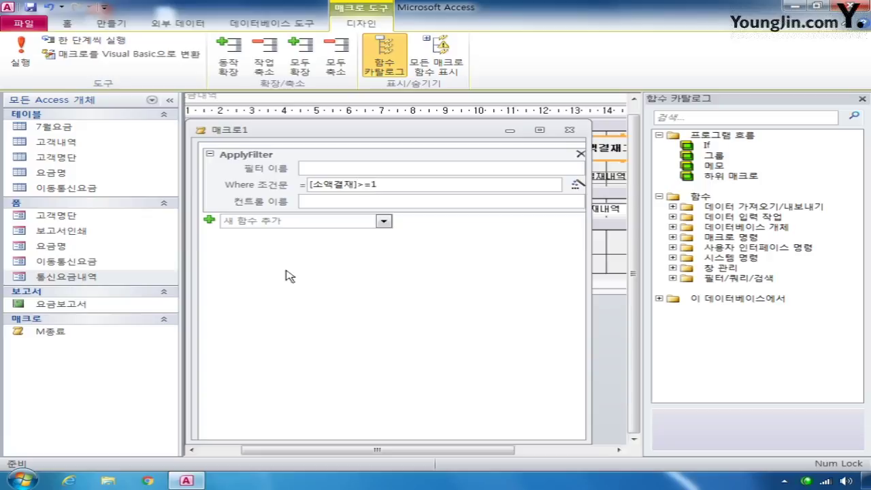
Close the macro and save it under the name M검색
left_click(569, 129)
left_click(360, 273)
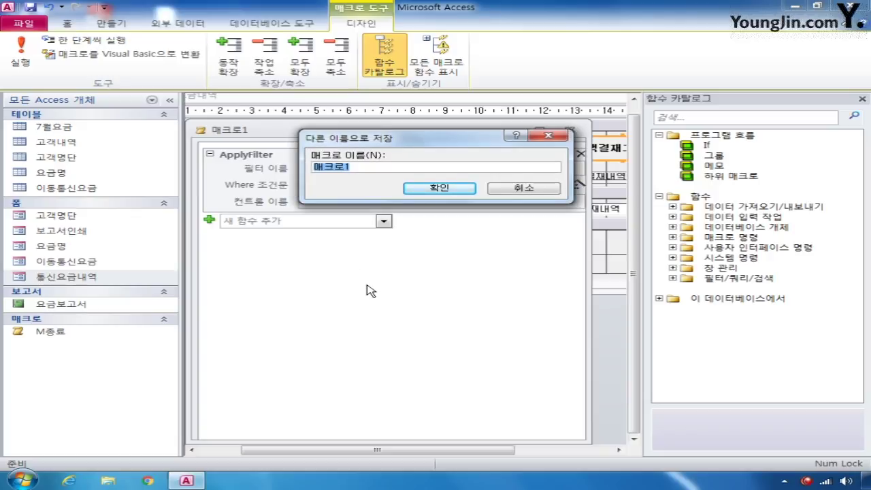
type("M검색")
key("Return")
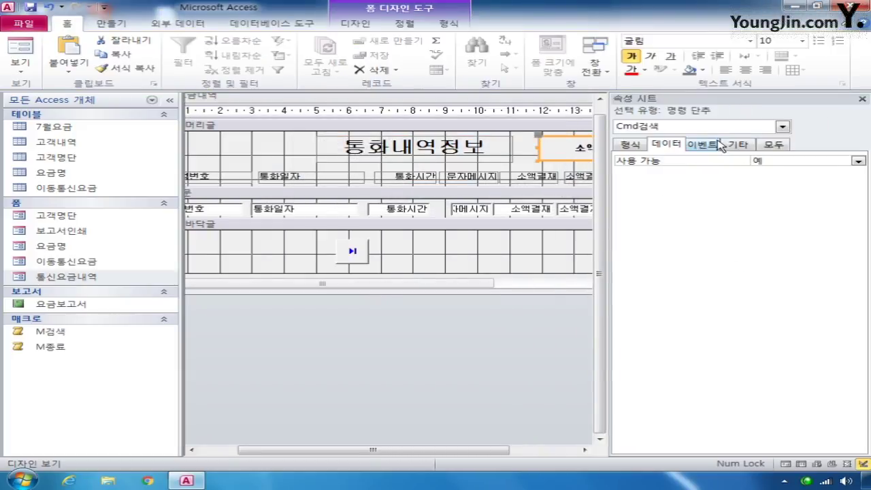
Assign the M검색 macro to the On Click event of the Cmd검색 button
left_click(716, 145)
left_click(844, 160)
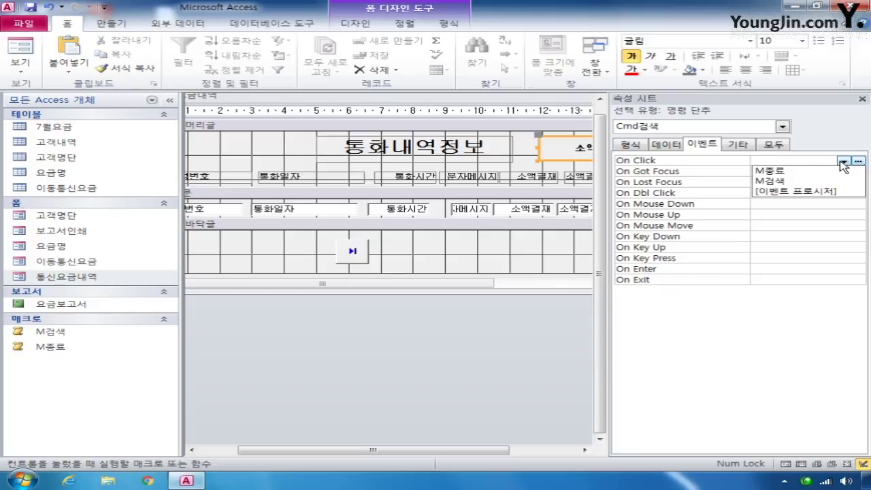
left_click(827, 182)
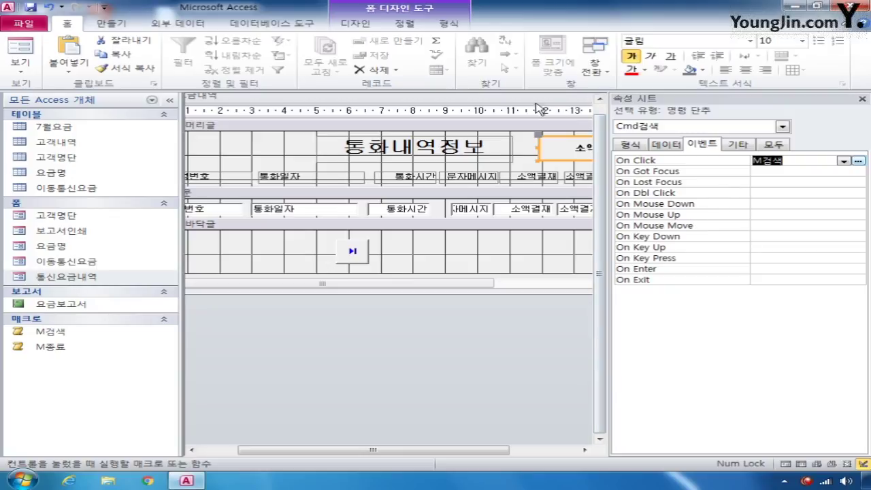
Close the 통신요금내역 form and save its design changes
left_click_drag(535, 104, 399, 146)
left_click(560, 138)
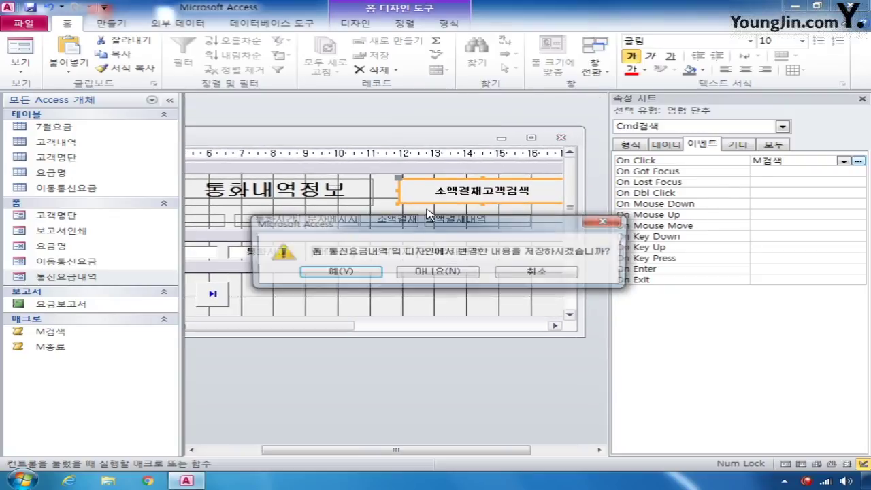
left_click(350, 274)
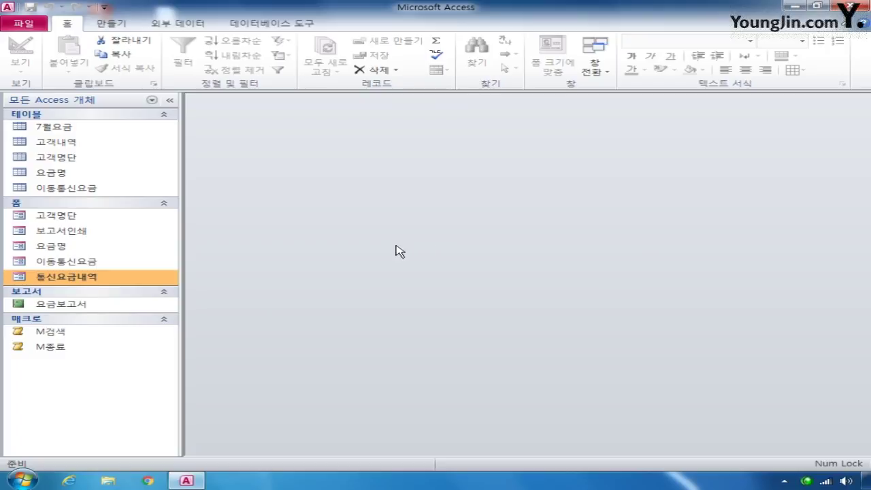
Open the 요금보고서 report in Design view, collapse the navigation pane and reposition the report window
right_click(94, 304)
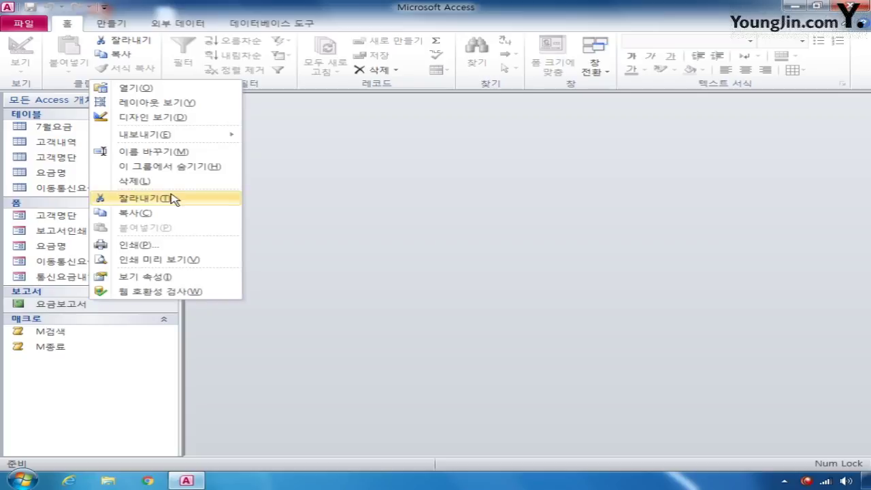
left_click(170, 117)
left_click(172, 100)
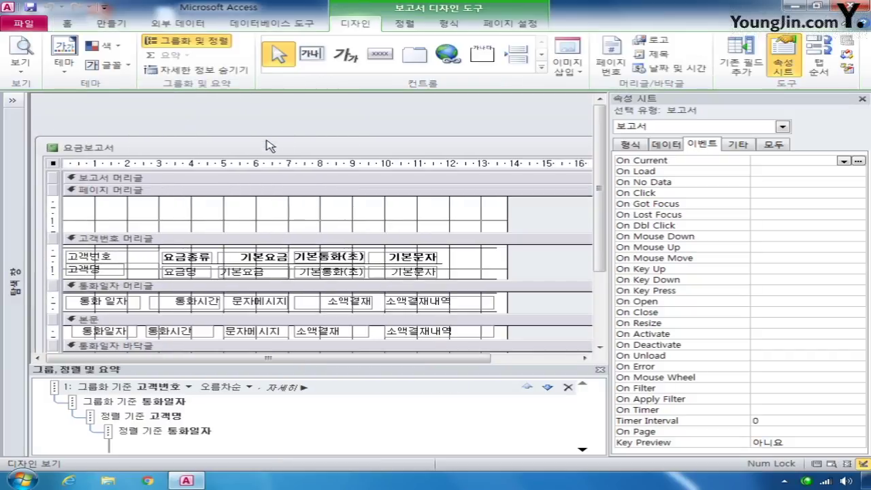
left_click_drag(268, 142, 267, 115)
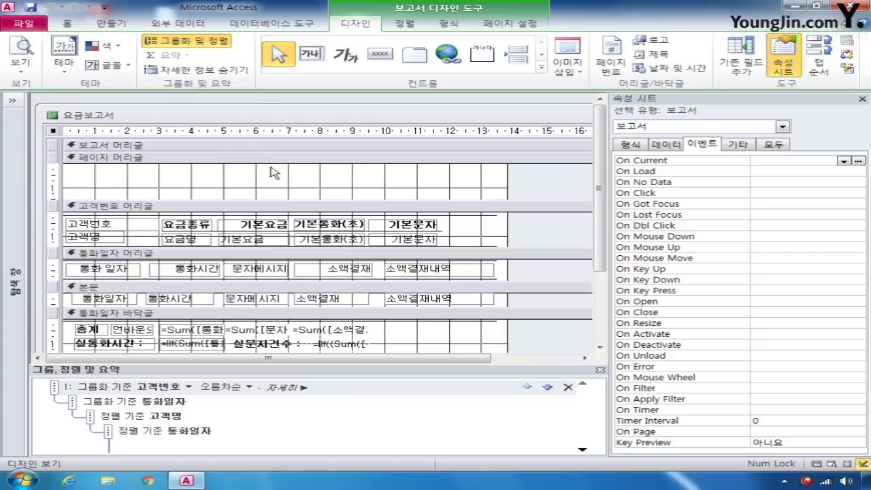
Add a label about 7.1 cm wide and 1 cm high reading 이동통신요금 in the report's page header
left_click(349, 59)
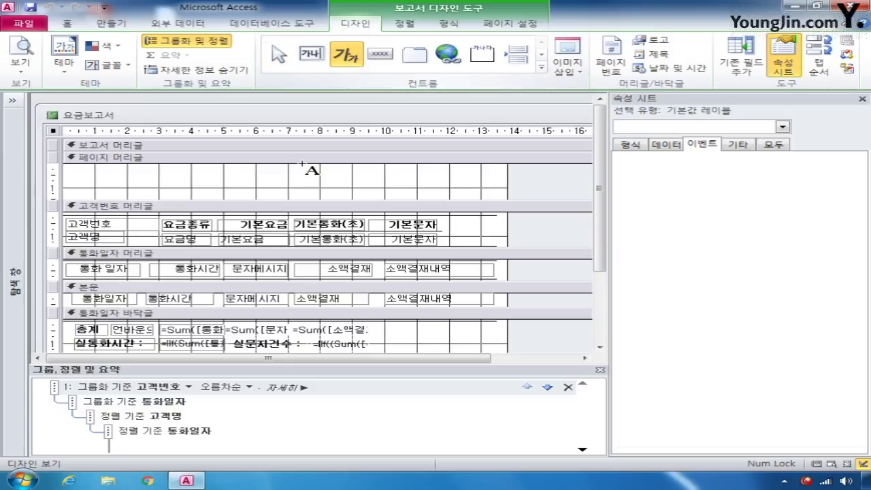
left_click_drag(182, 170, 413, 196)
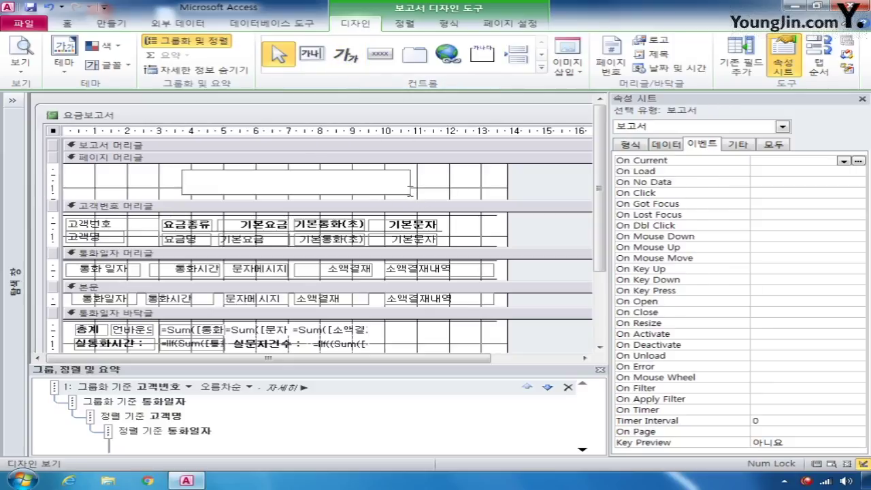
type("이름")
type("통신요금")
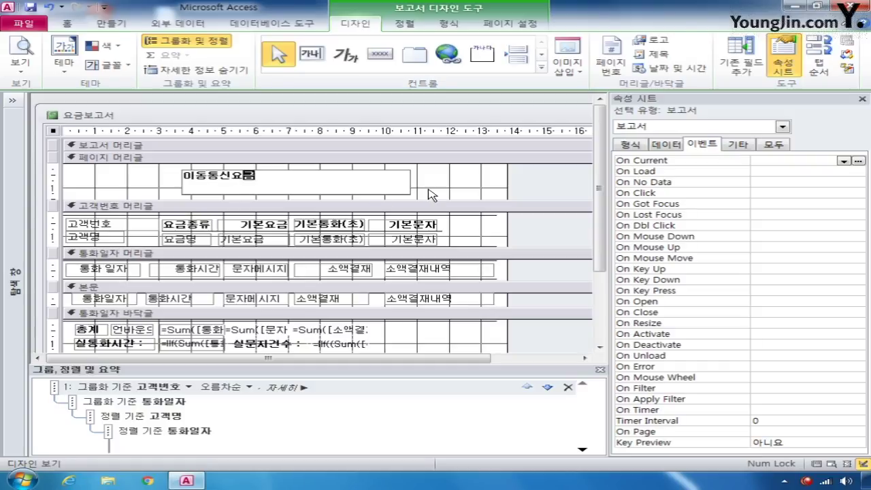
left_click(431, 195)
Name the page header title label L머리글 and set its font size to 20
left_click(405, 192)
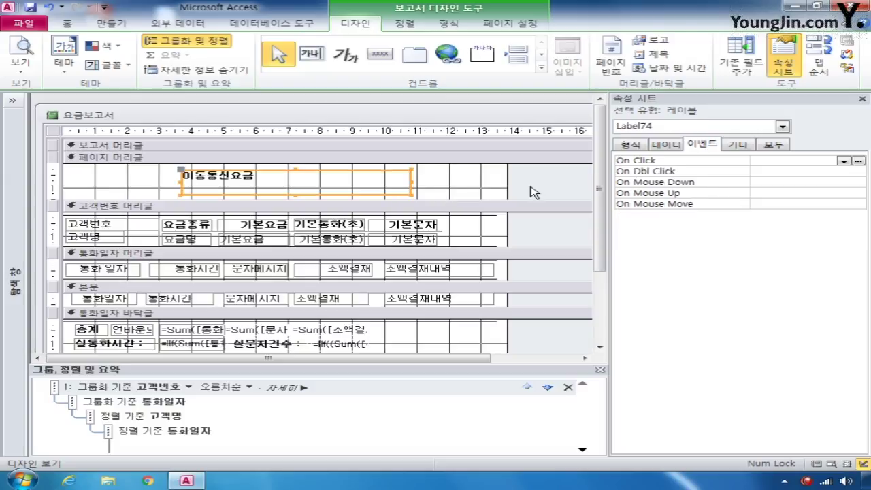
left_click(769, 145)
left_click(758, 161)
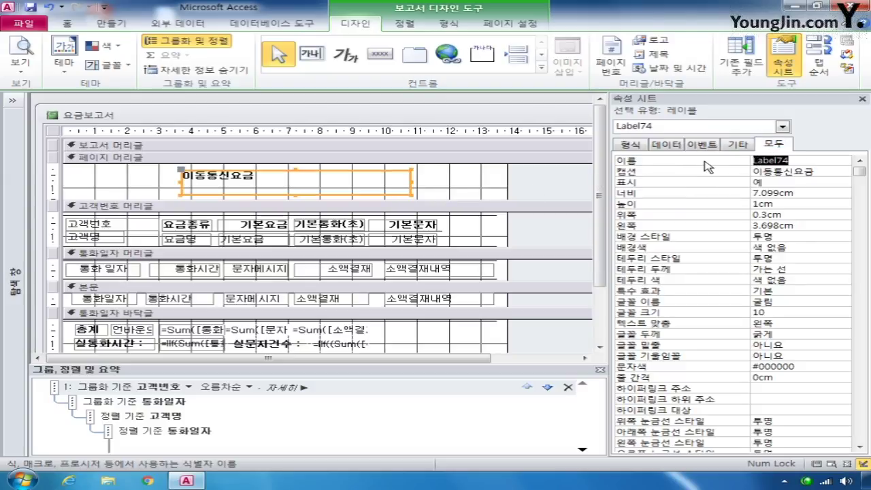
type("ㄴ")
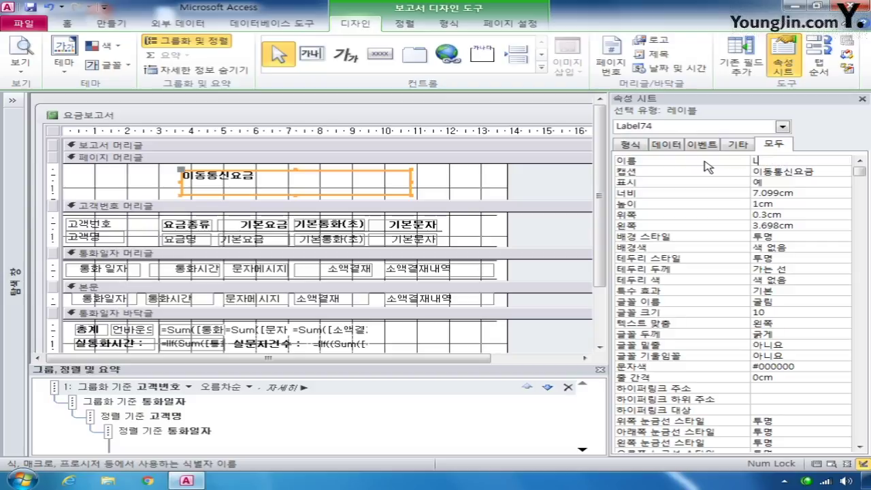
type("머리글")
left_click(774, 312)
double_click(771, 313)
type("20")
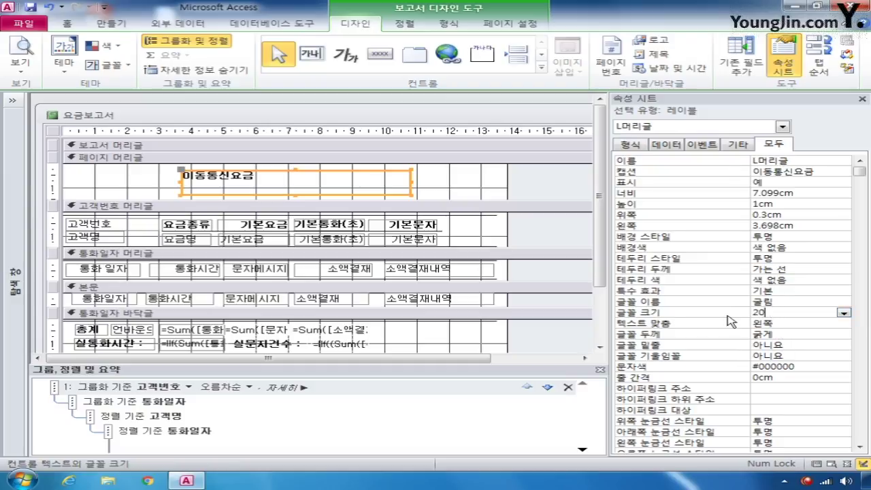
left_click(786, 291)
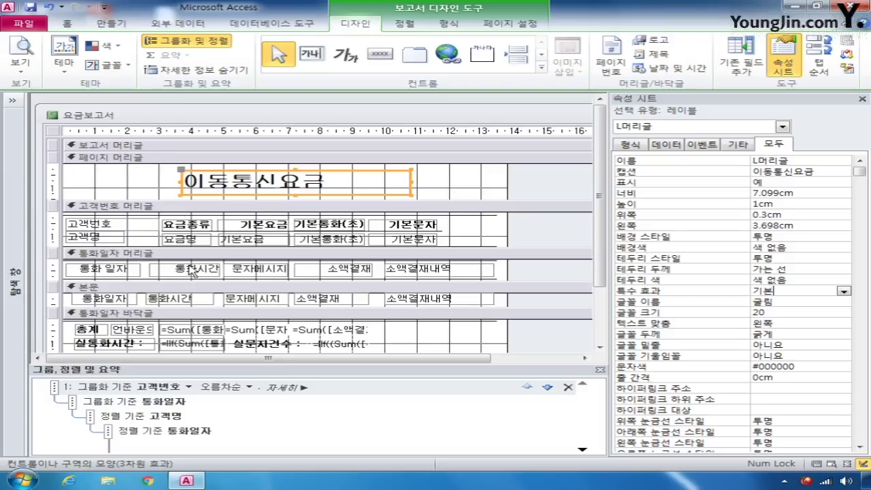
Set all labels in the 통화일자 group header to the 돋움 font with 굵게 weight
left_click(50, 266)
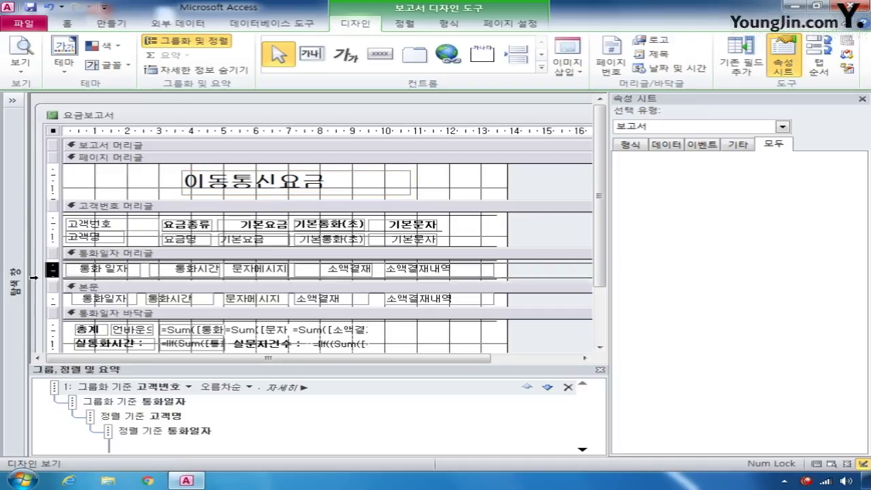
left_click(32, 280)
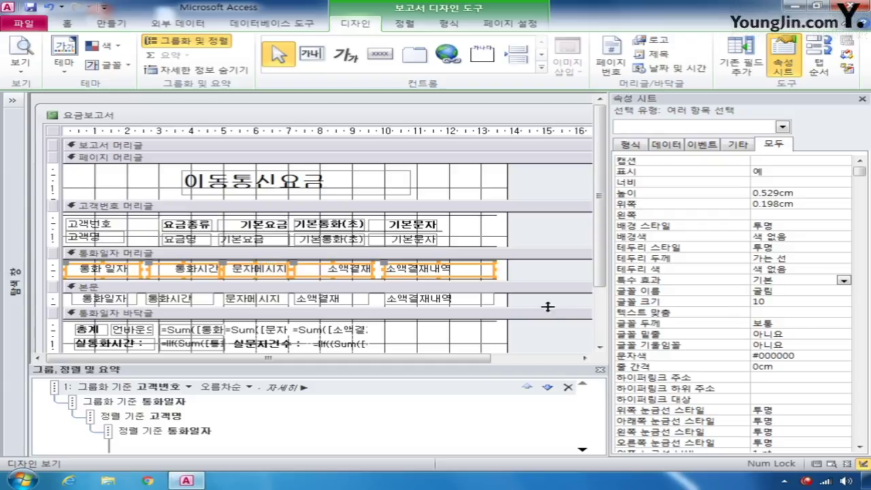
left_click(717, 290)
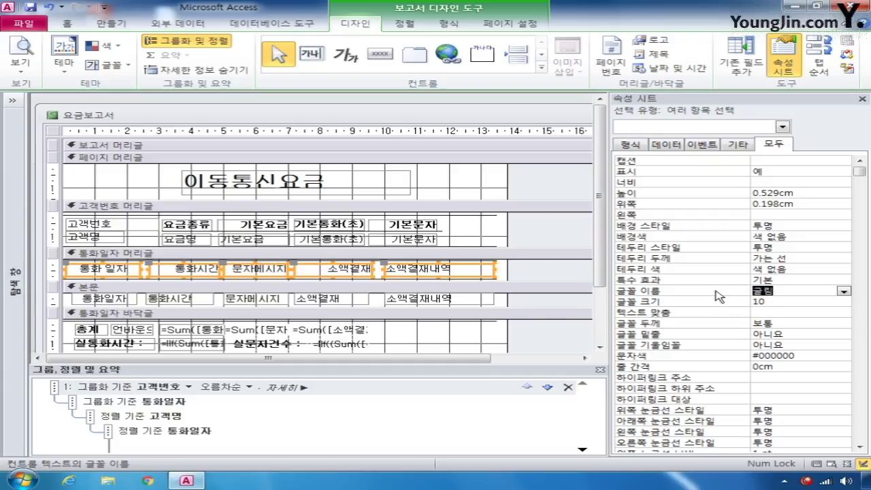
type("돋움")
left_click(779, 325)
left_click(844, 324)
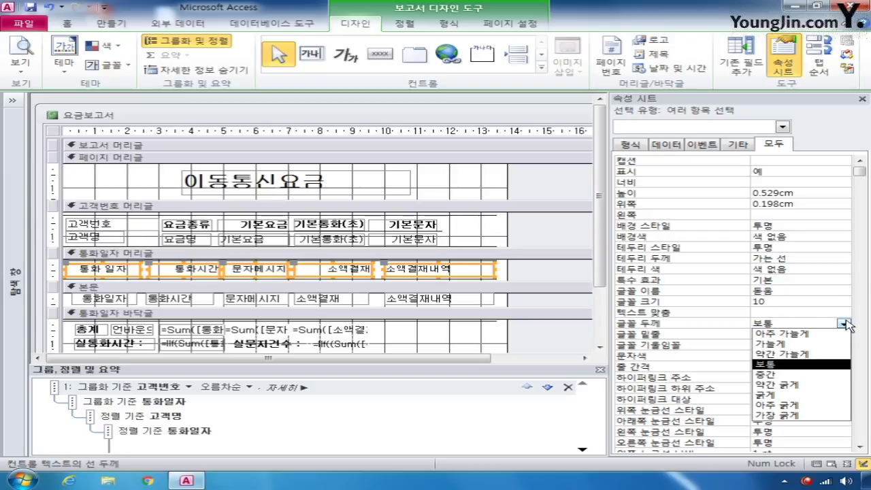
left_click(795, 395)
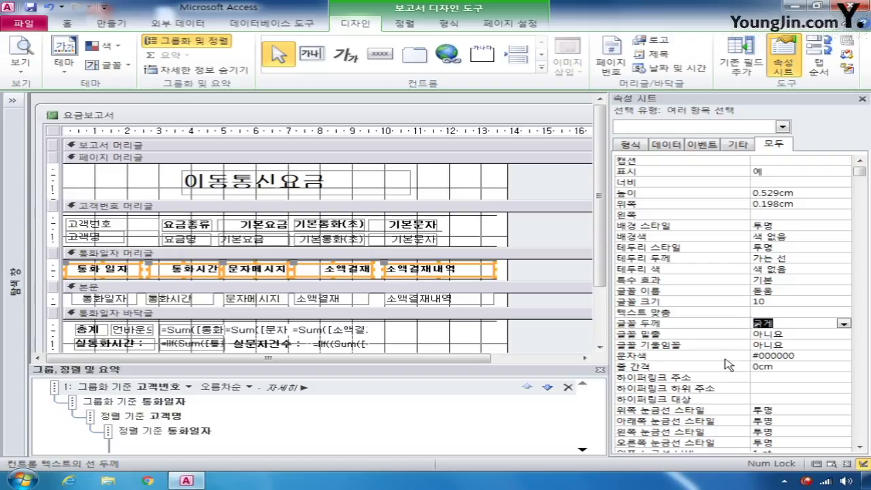
Set the control source of the Txt금액 text box to =[Txt시간]/60*50+[Txt문자]*30
left_click(120, 330)
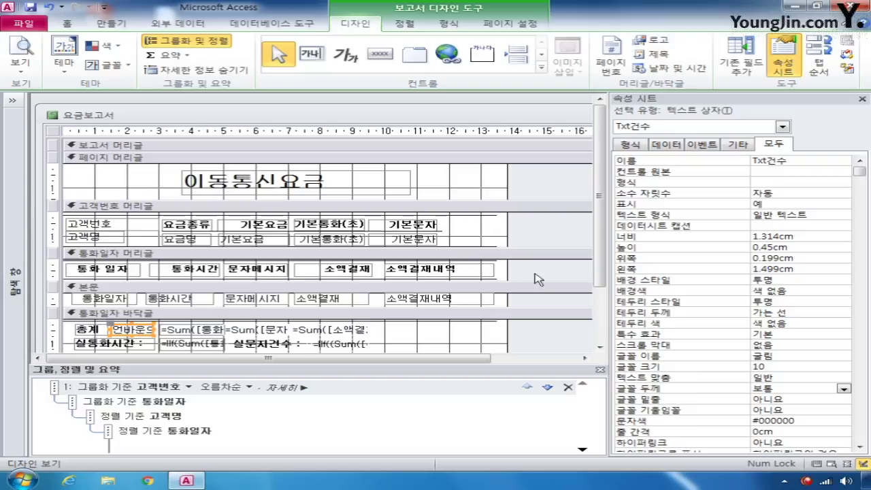
left_click(783, 126)
left_click(732, 153)
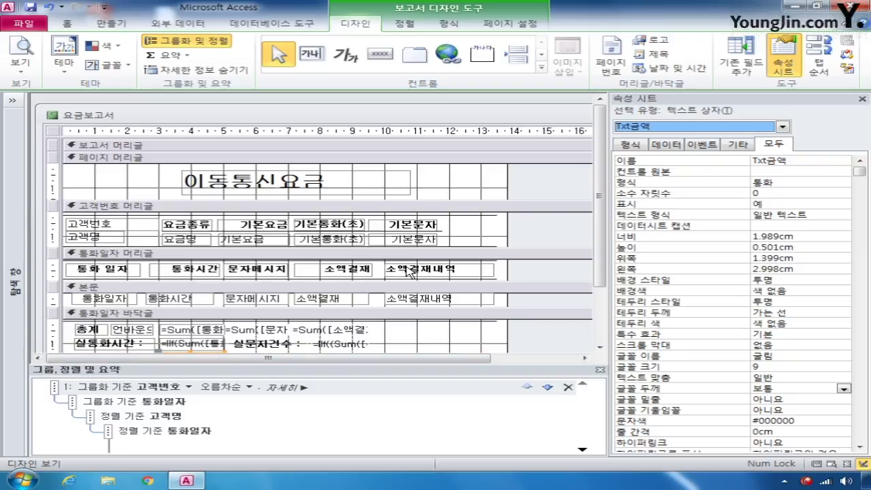
left_click(765, 171)
right_click(755, 172)
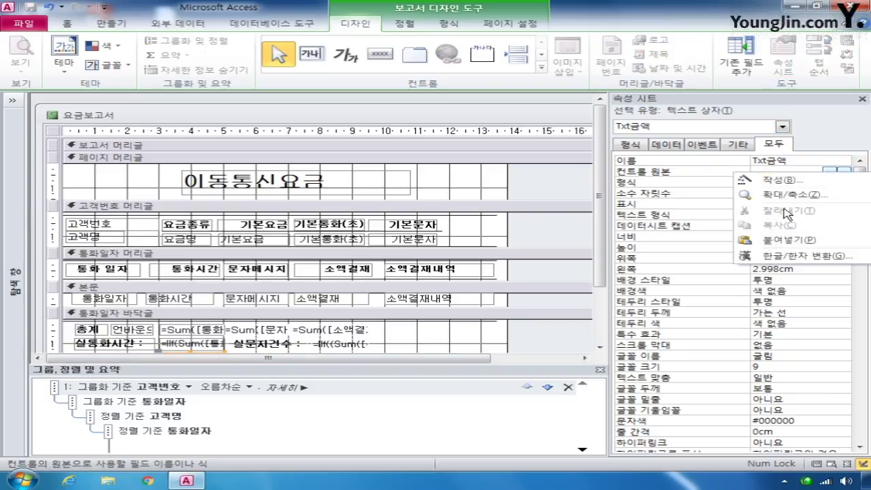
left_click(761, 196)
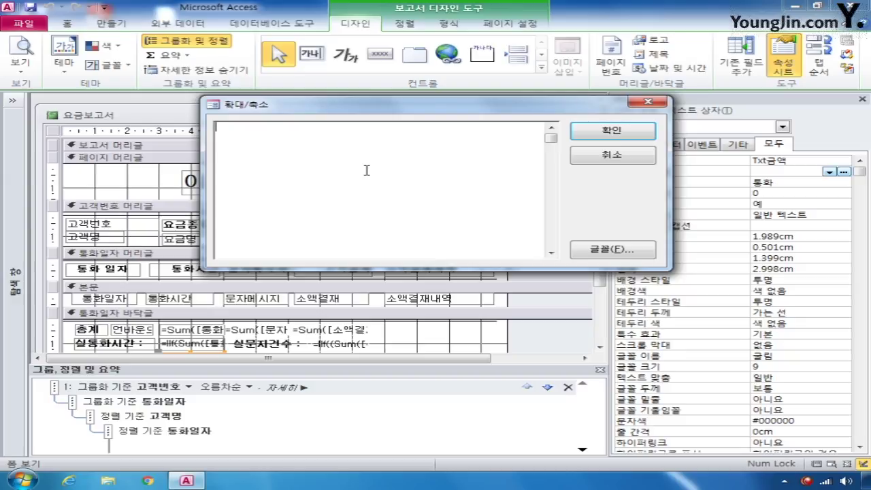
type("=[Txt시간]")
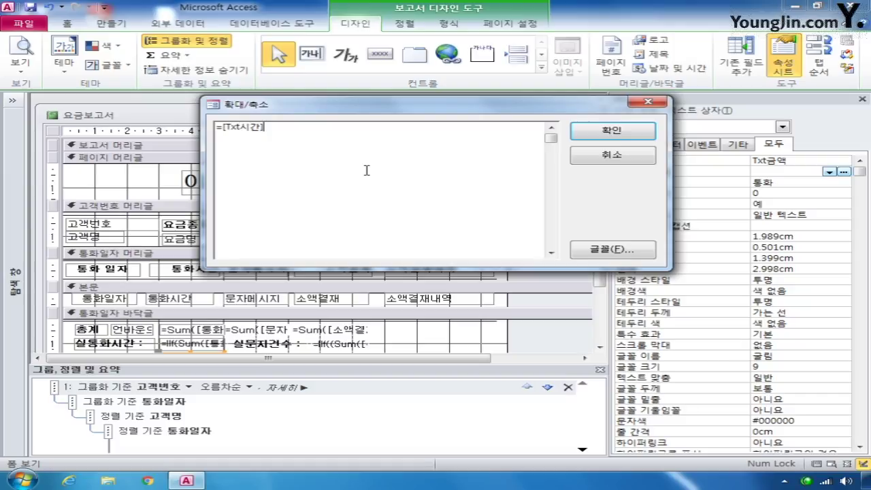
type("/60*50+[Txt문자")
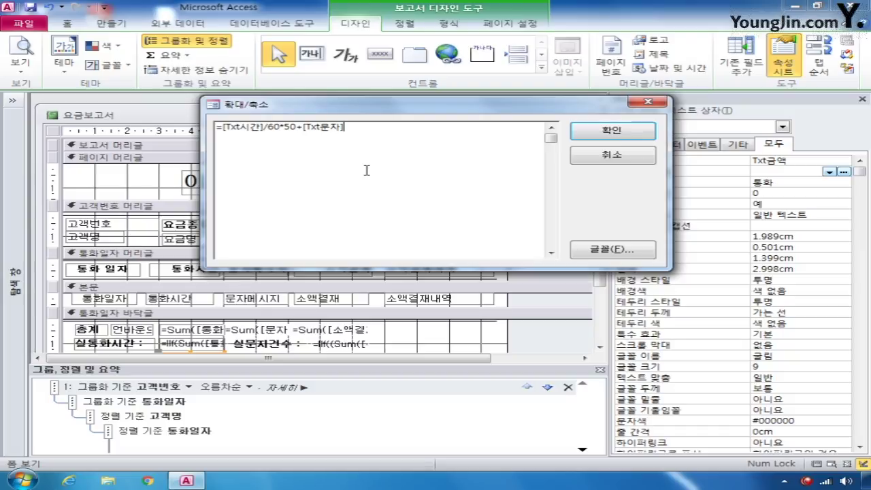
type("]*30")
left_click(582, 129)
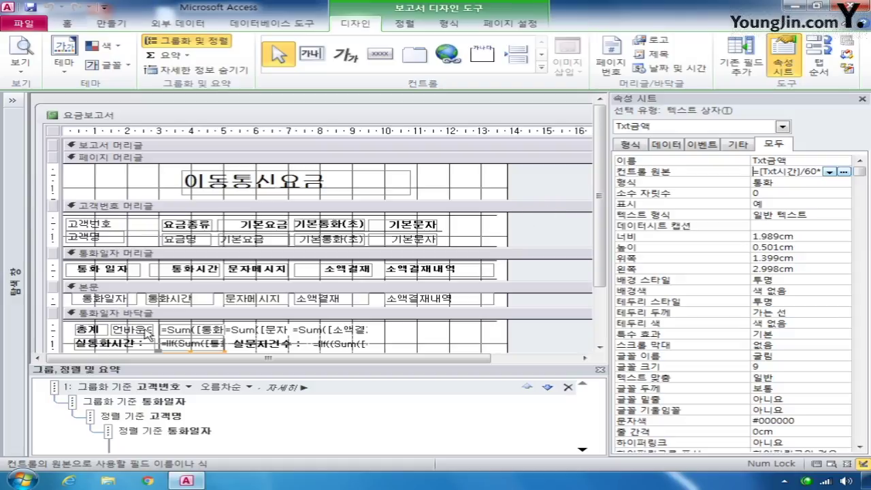
Set the control source of the Txt건수 text box beside the 총계 label to =count(*) & "건"
left_click(131, 330)
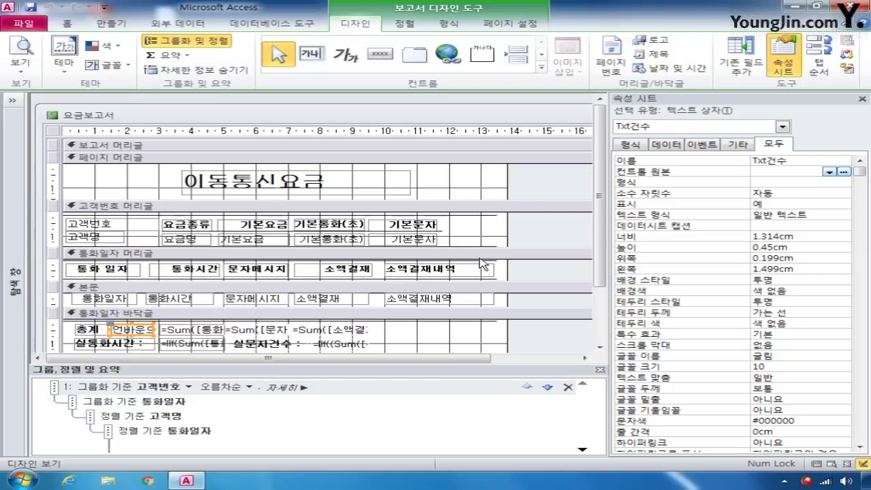
left_click(761, 173)
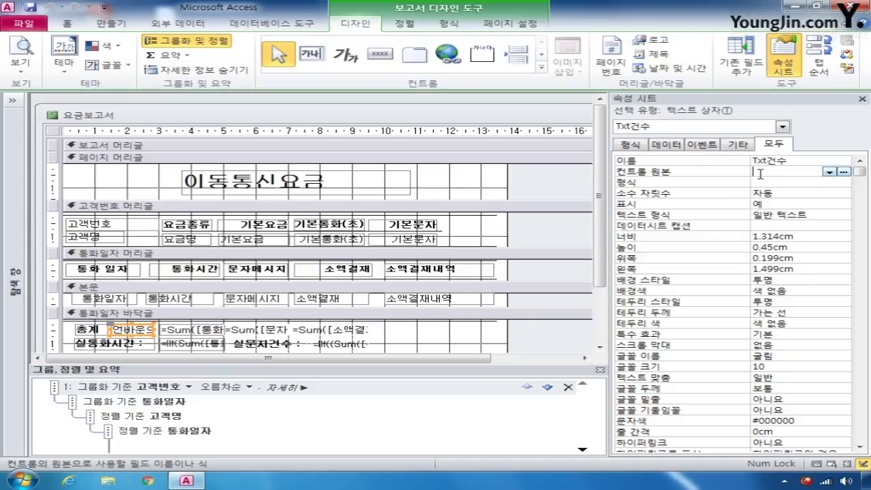
right_click(760, 173)
left_click(776, 196)
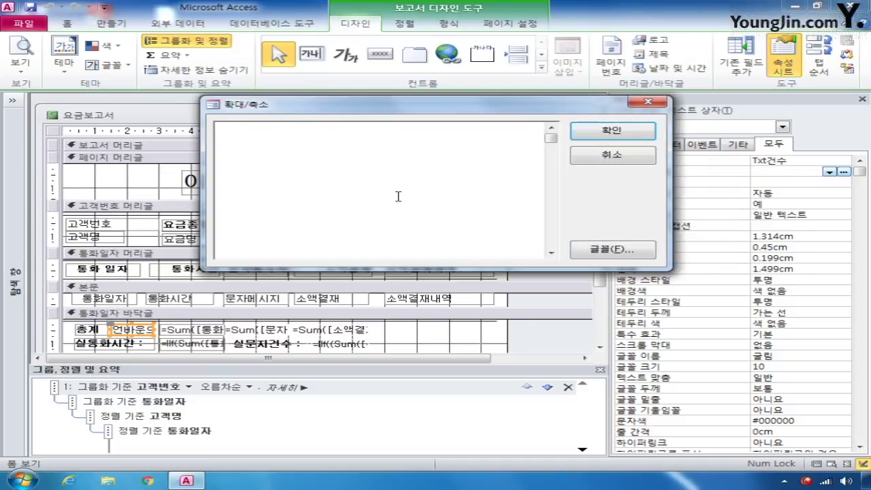
type("=count(*) &")
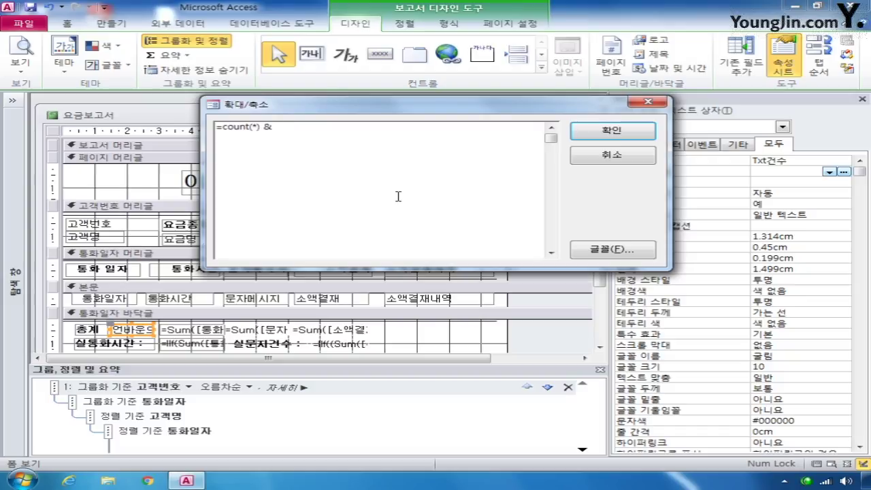
type(" \"건\"")
left_click(575, 133)
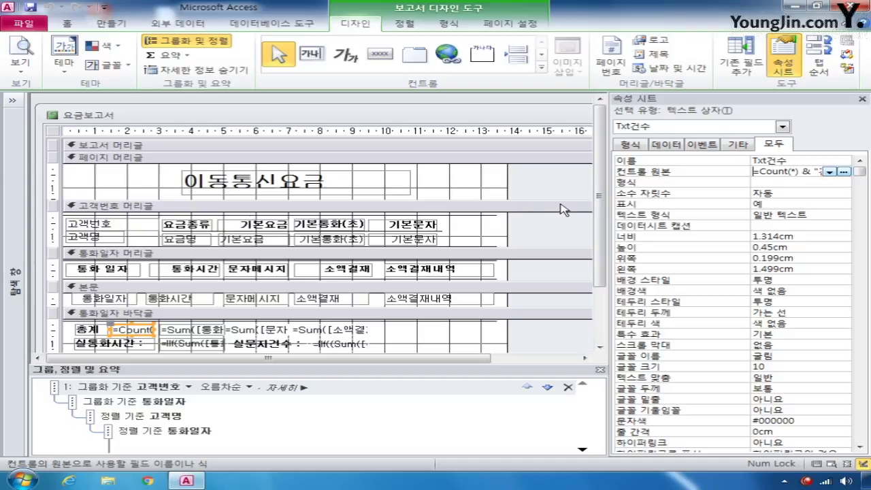
Set the control source of the Txt쪽번호 text box to =[page] & "쪽 / " & [pages] & "쪽"
left_click(782, 127)
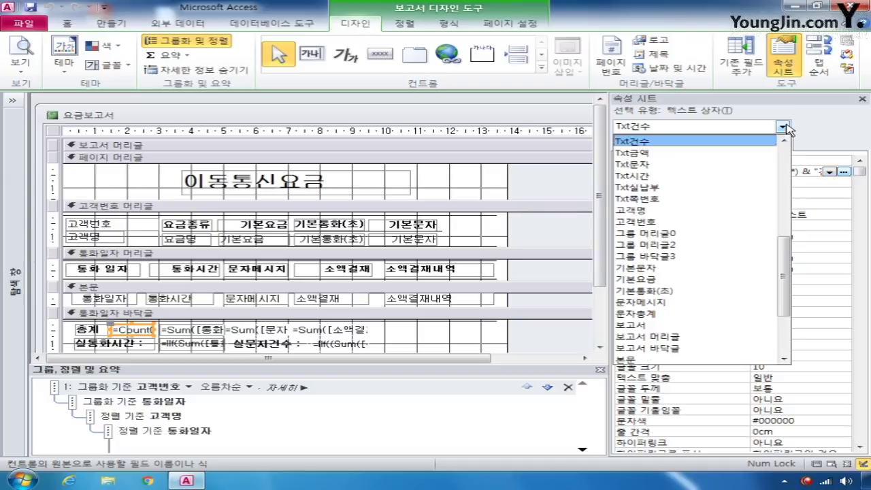
left_click(711, 198)
right_click(766, 172)
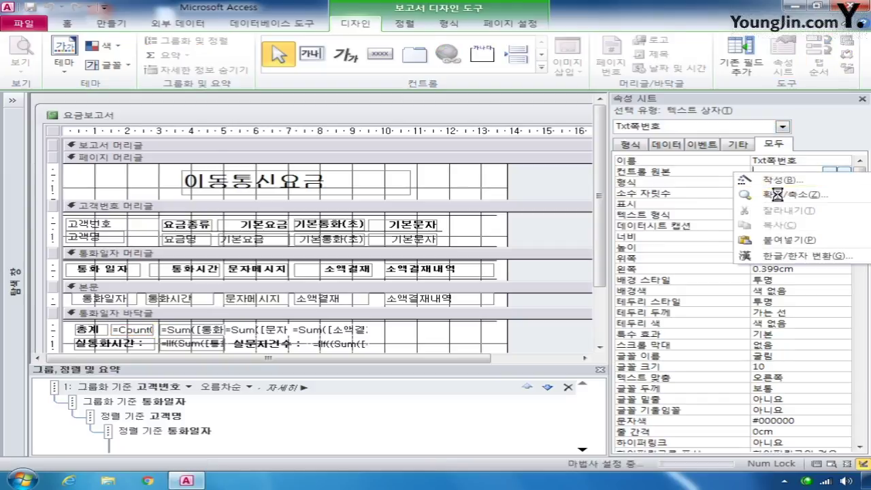
left_click(777, 194)
type("=")
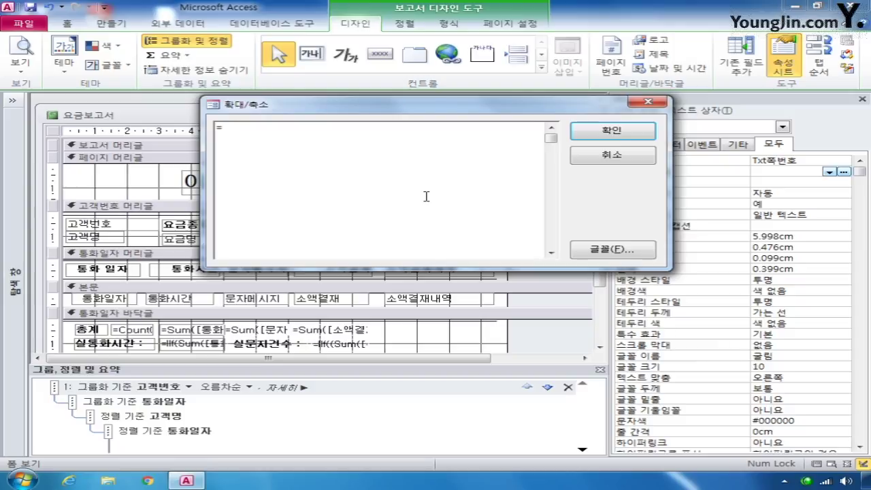
type("[세")
key("BackSpace")
key("BackSpace")
key("Hangul")
type("page] & \"쪽")
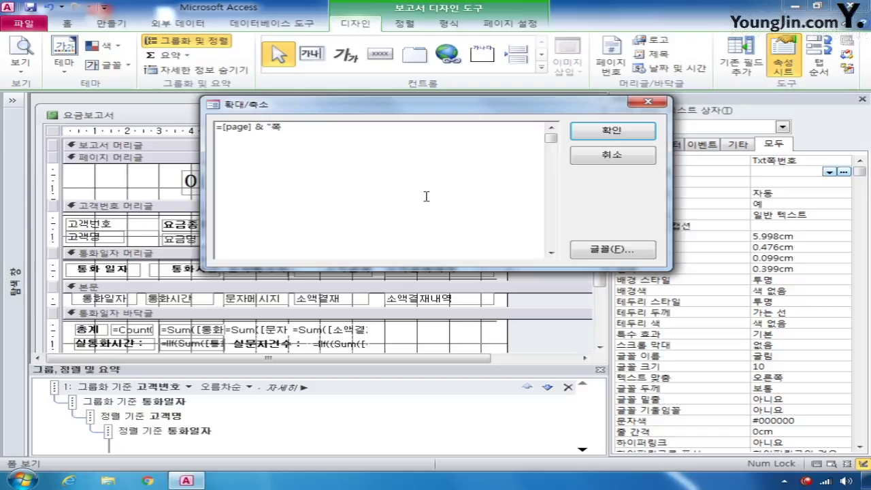
type("/")
type(" \"")
type(" & ")
type("[pages")
type("]")
type(" & \"쪽")
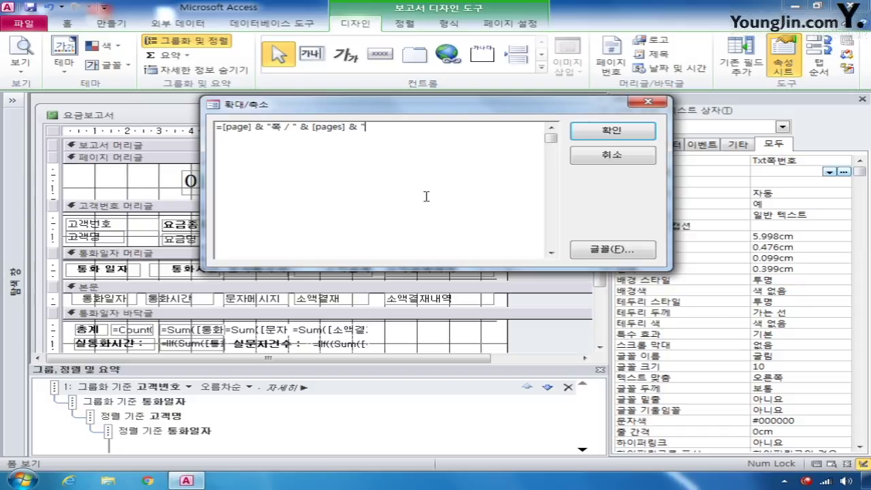
type("\"")
left_click(626, 133)
Close the 요금보고서 report and save its design changes
left_click_drag(463, 115, 414, 131)
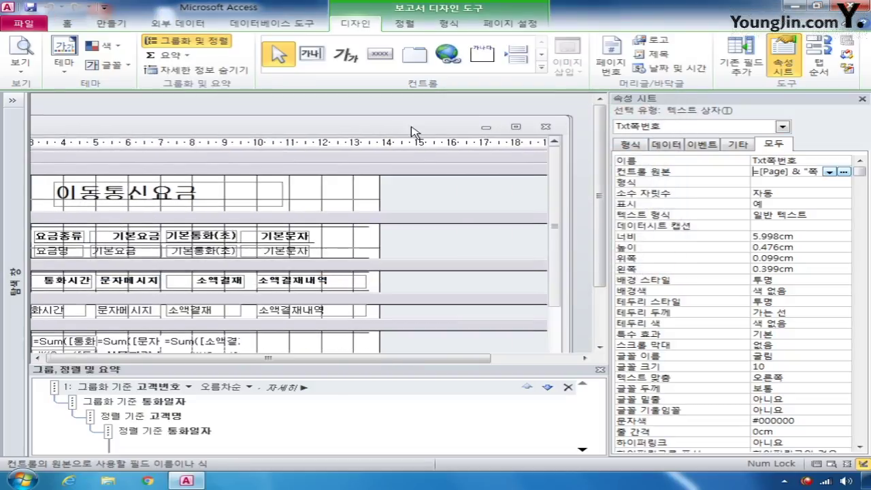
left_click(541, 127)
left_click(360, 276)
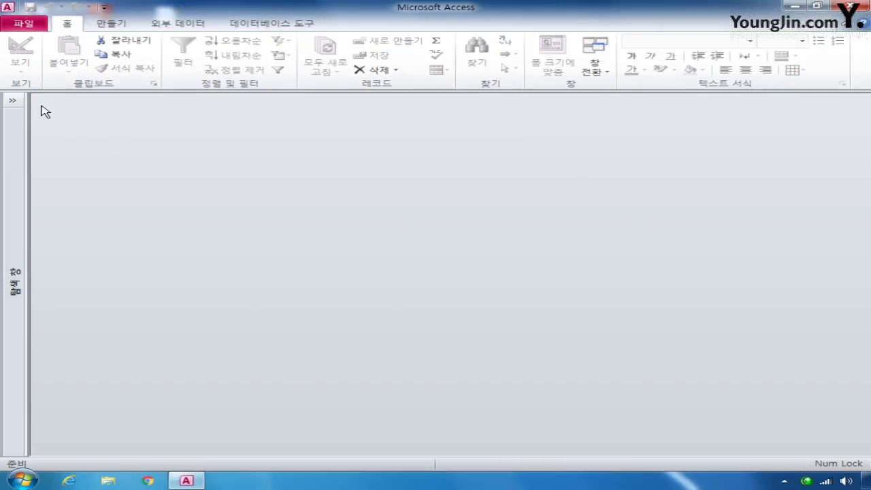
Open the 요금명 form in design view
left_click(12, 100)
left_click(87, 249)
right_click(88, 248)
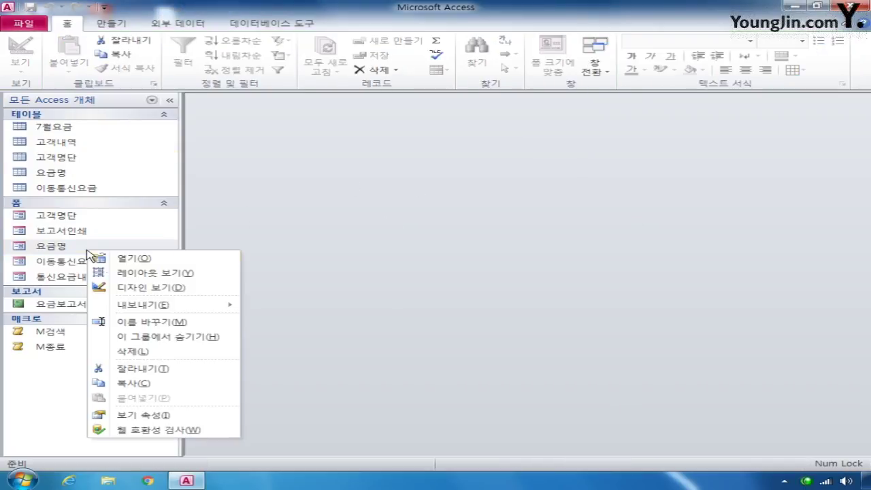
left_click(164, 289)
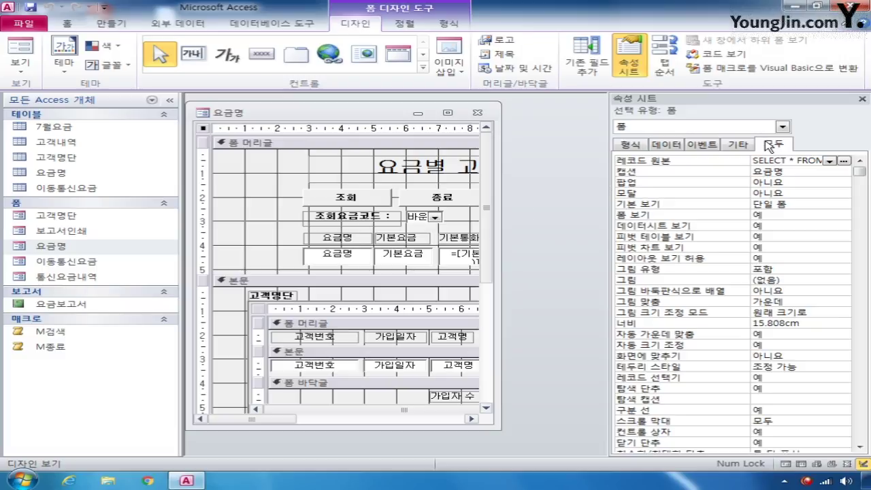
Assign an event procedure to the On Click event of the Cmd조회 button and open its code
left_click(784, 128)
left_click(737, 142)
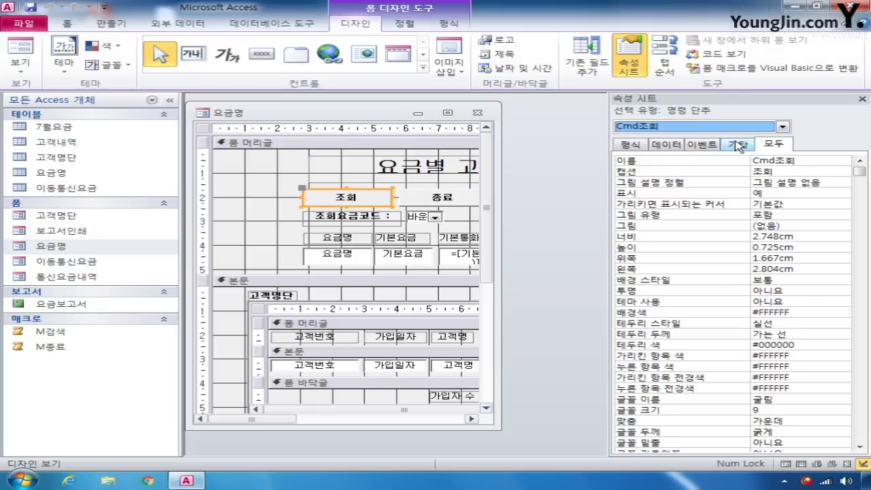
left_click(702, 144)
left_click(844, 160)
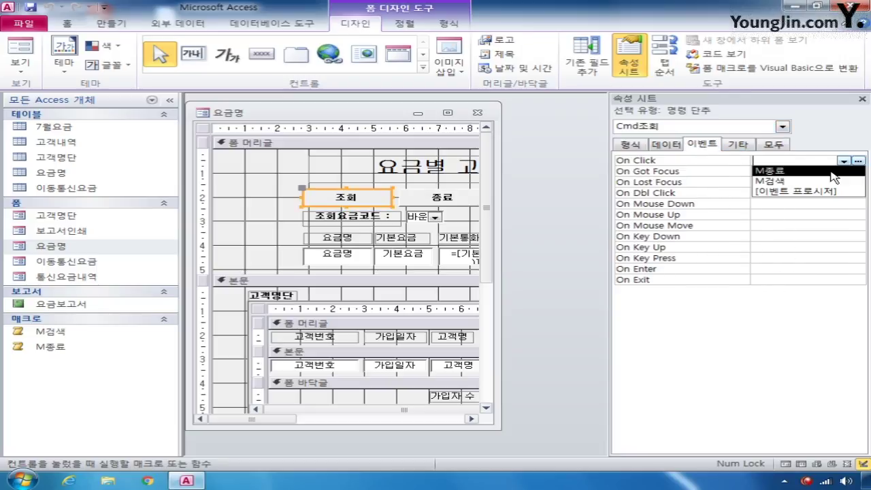
left_click(793, 192)
left_click(859, 160)
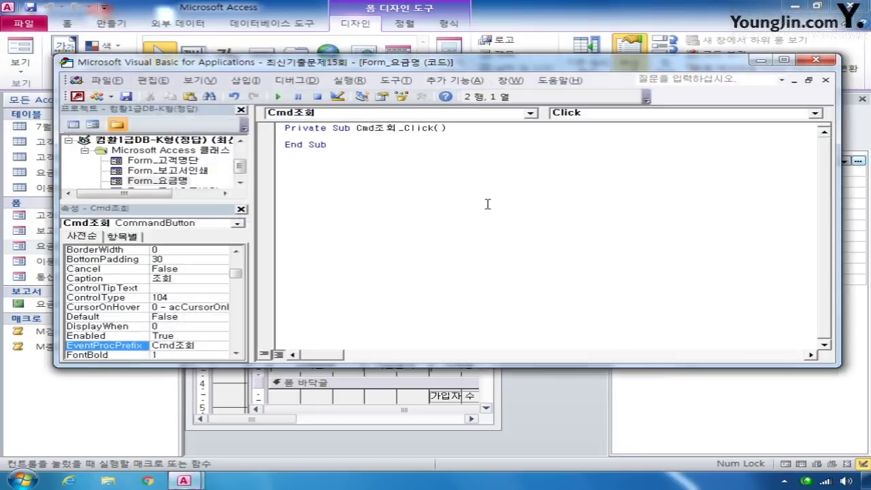
Write Me.RecordSource = "select * from 요금명 where 요금코드 = '" & Txt조회 & "'" in the Cmd조회_Click procedure
key("Return")
key("Return")
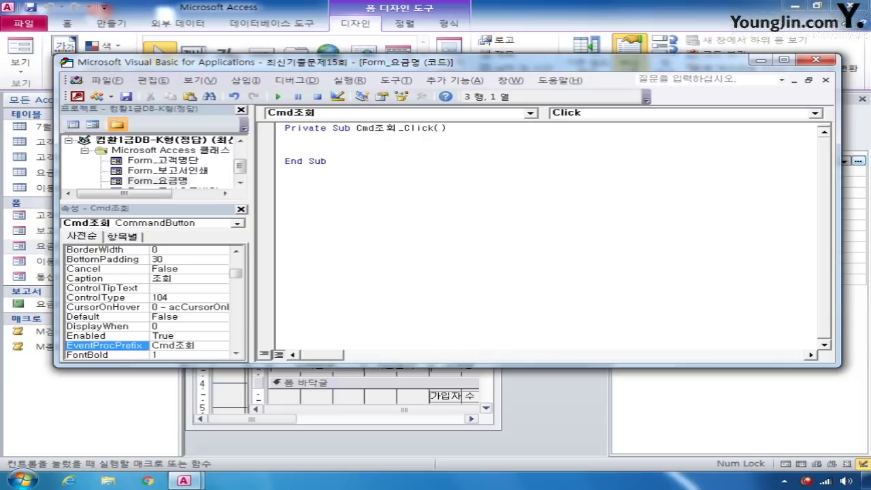
type("me.ro")
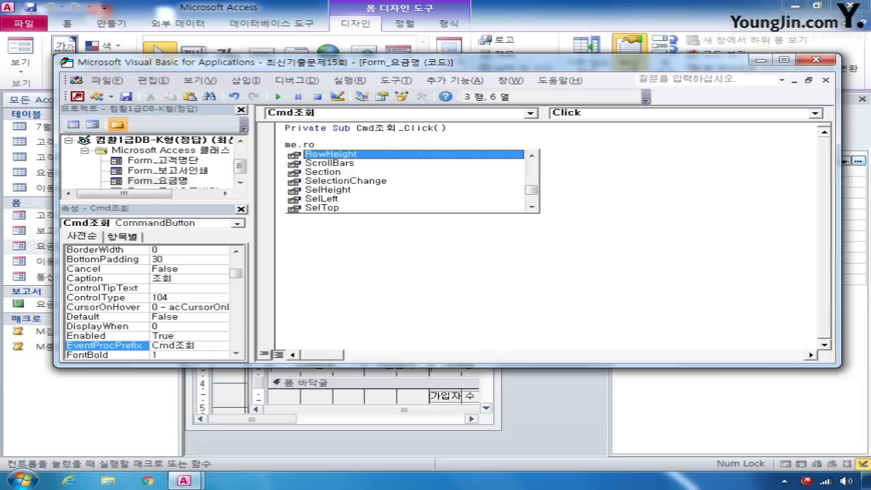
key("BackSpace")
type("e")
type("cordsu")
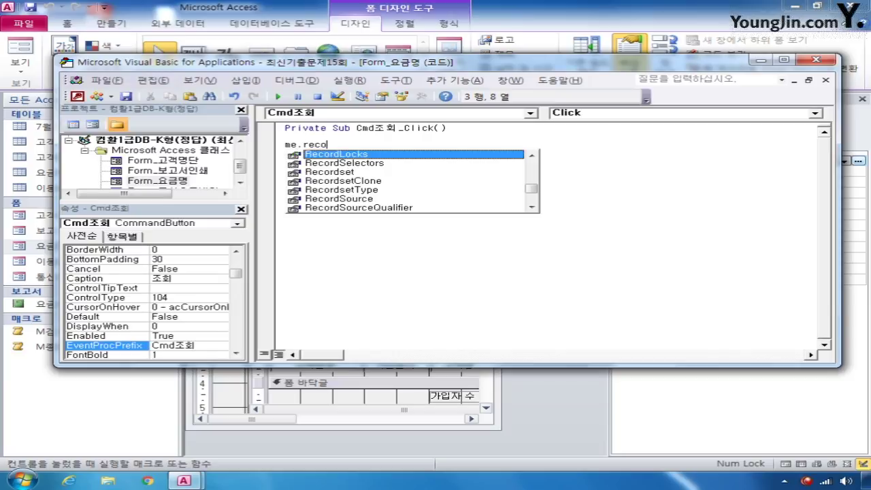
key("BackSpace")
type("ou")
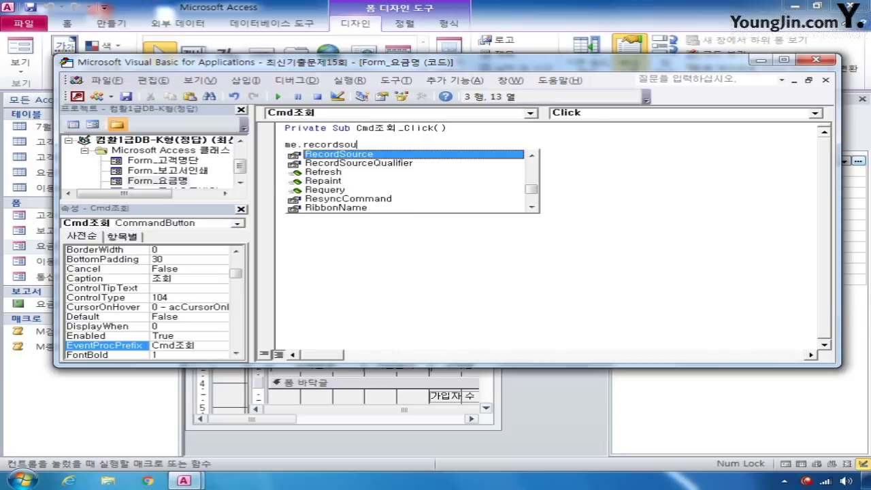
type("rce = ")
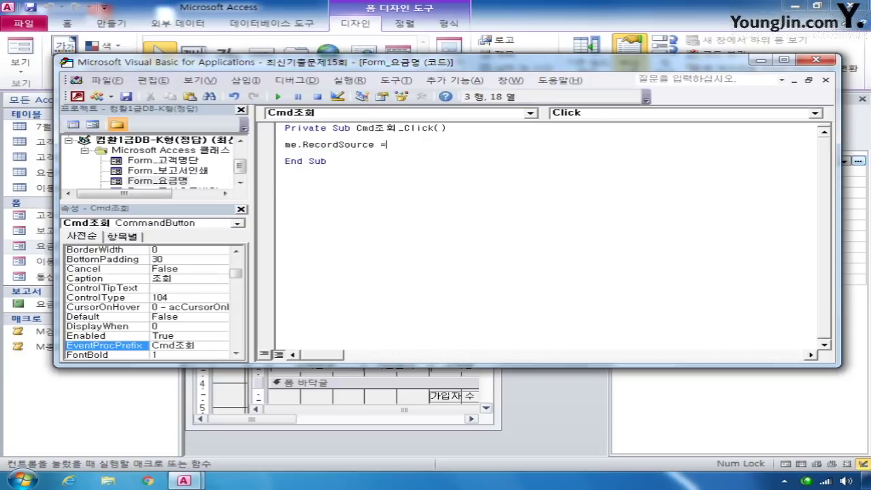
type("\"\"")
key("Left")
type("select ")
type("* from ")
type("요금명 wh")
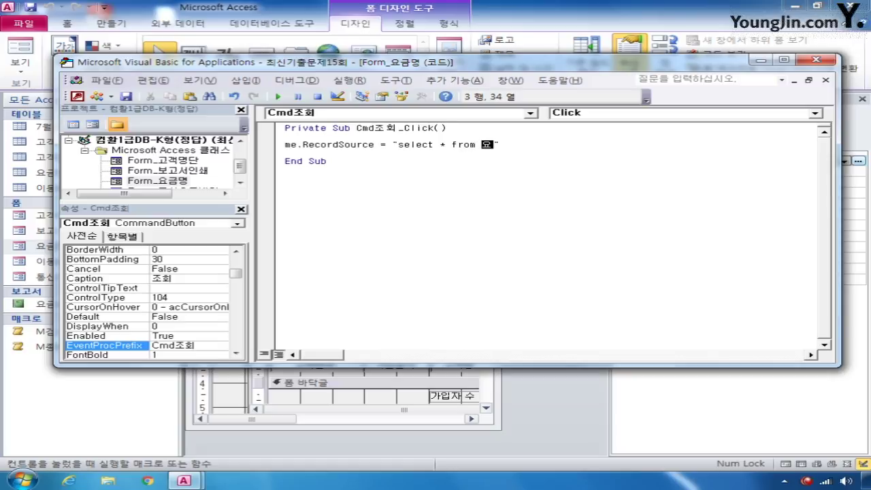
type("ere")
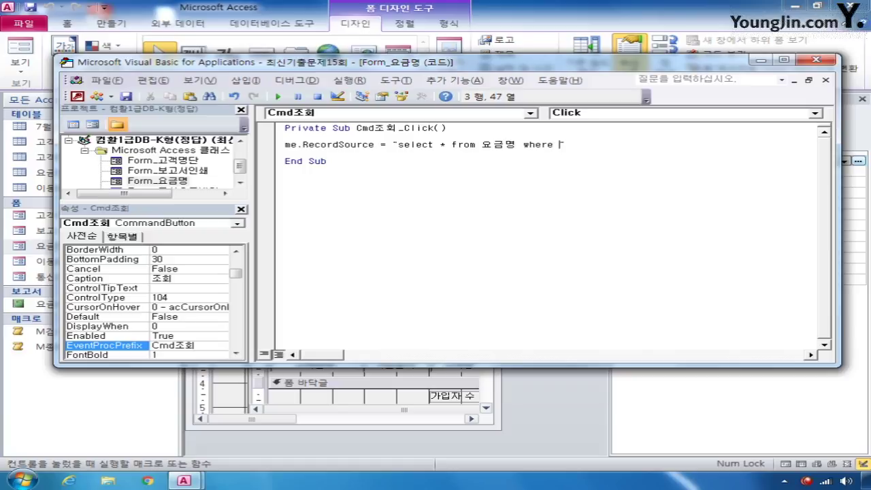
type(" 요금코드 = '\" & Txt조회")
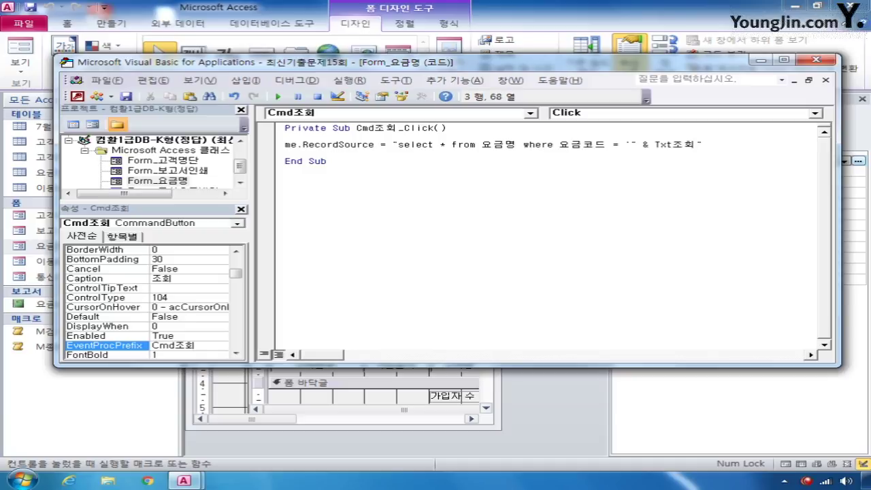
type(" & \"'\"")
left_click(420, 163)
Close the code editor and the 요금명 form, saving the form's design changes
left_click(817, 60)
left_click(477, 112)
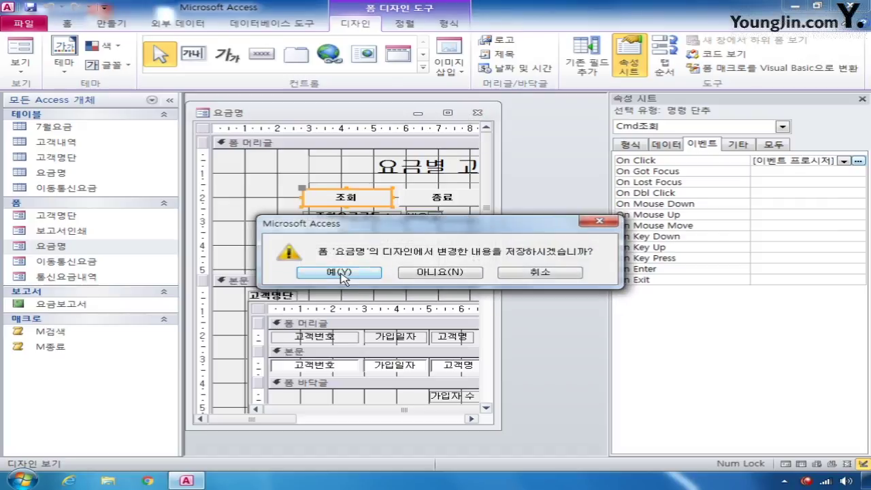
left_click(342, 273)
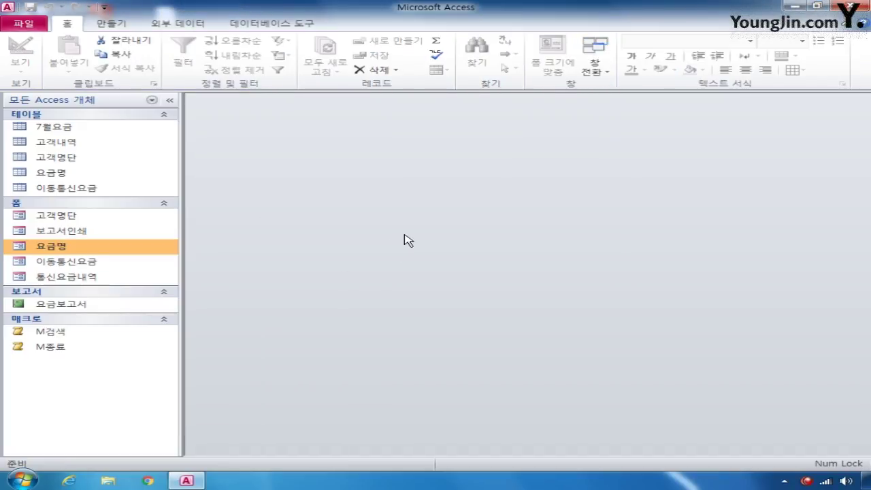
Reopen the 요금명 form in design view and create an On Click event procedure for the Cmd인쇄 button
right_click(111, 252)
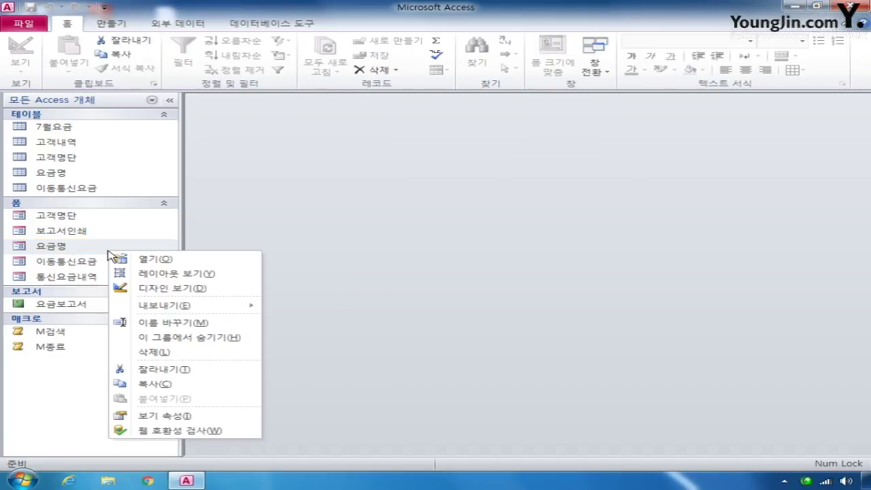
left_click(176, 288)
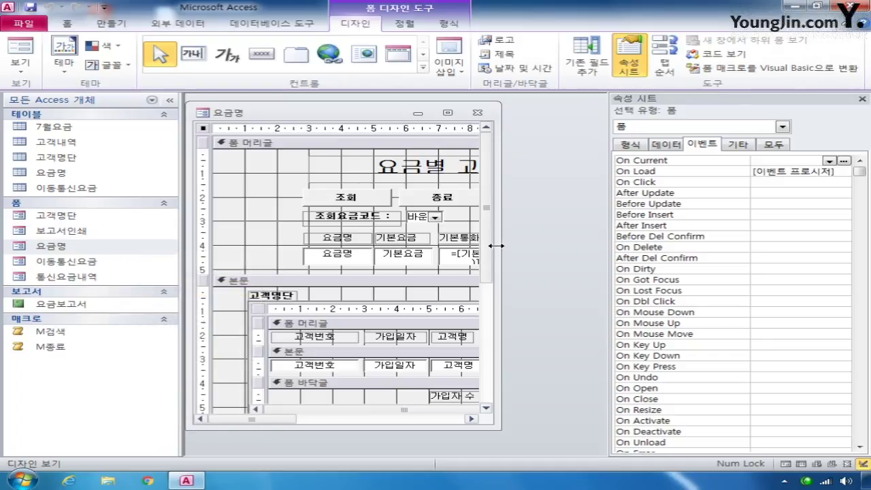
left_click(784, 127)
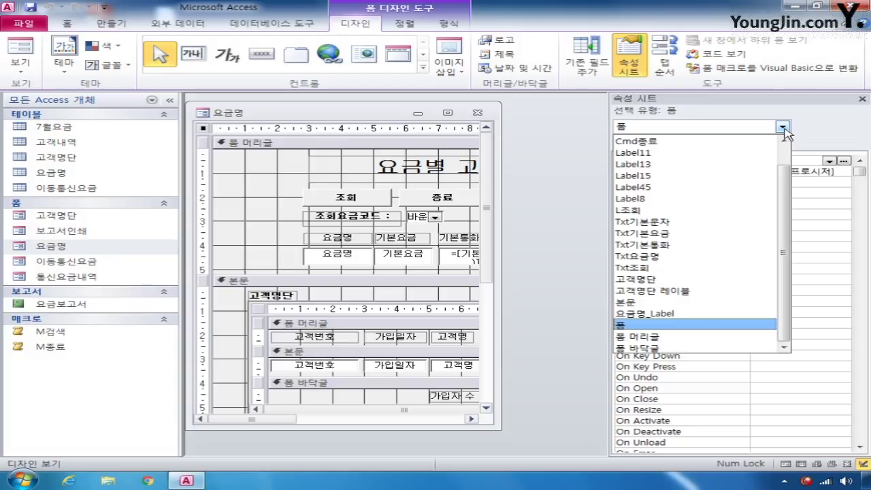
scroll(780, 170, "up", 1)
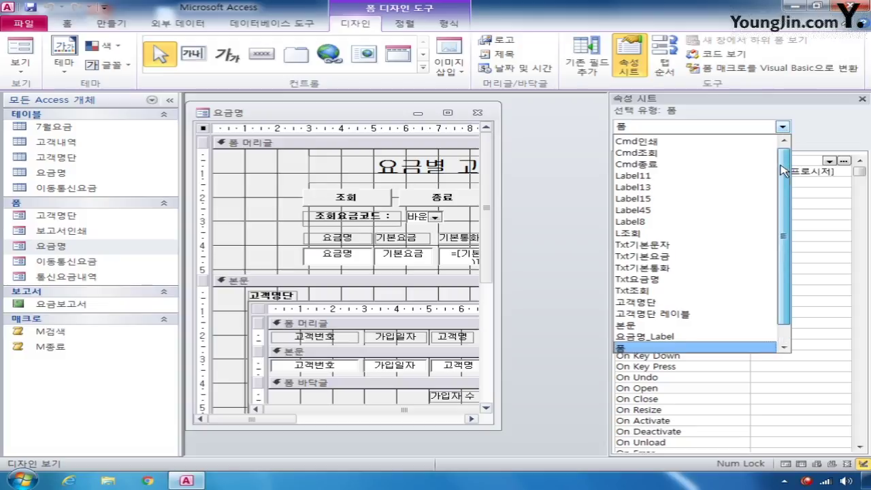
left_click(735, 151)
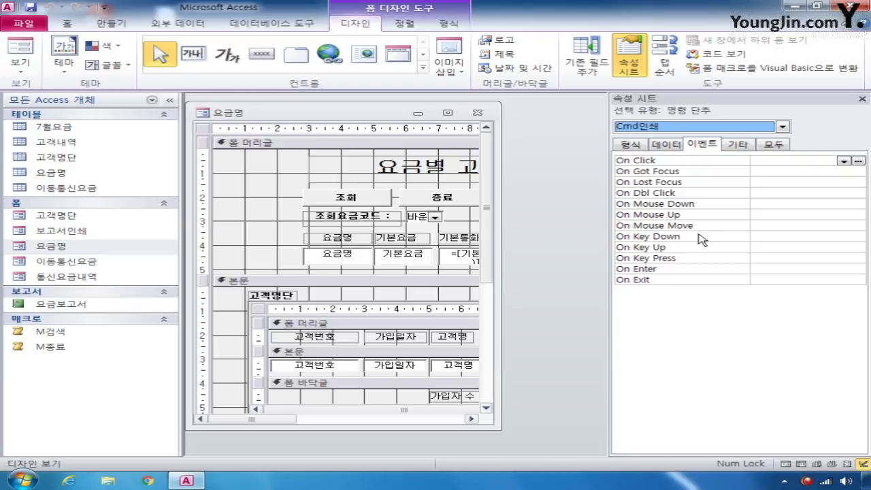
left_click(753, 161)
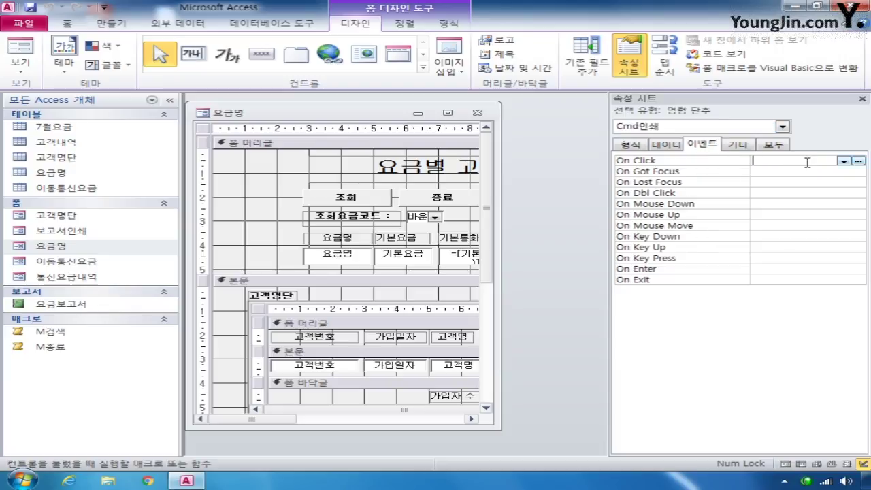
left_click(846, 162)
left_click(795, 191)
left_click(858, 162)
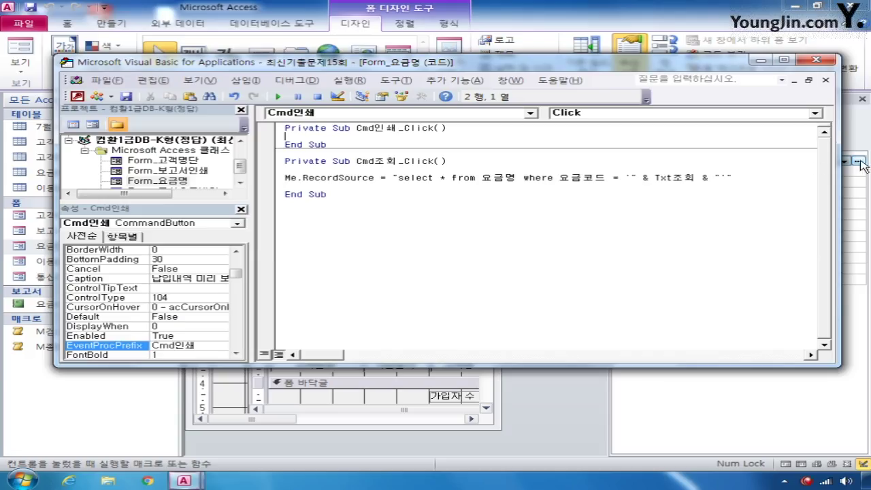
Write DoCmd.OpenReport "요금보고서", acViewPreview in the Cmd인쇄_Click procedure
key("Return")
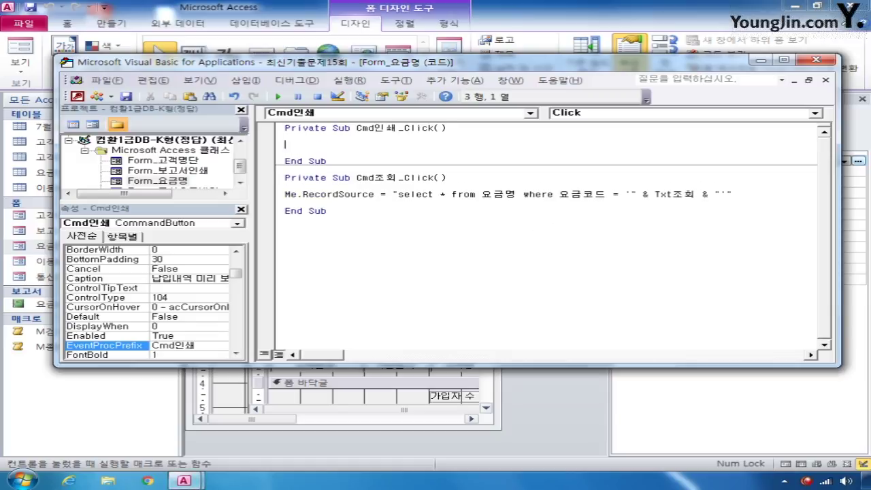
type("docmd.open")
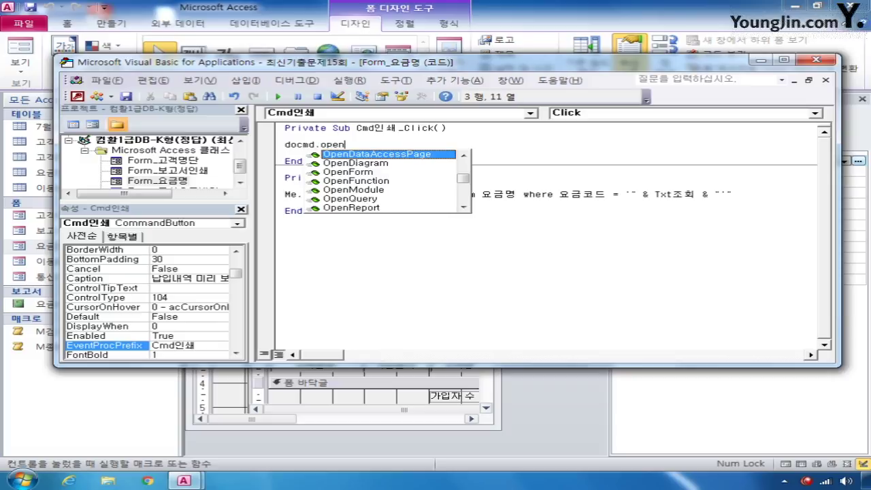
type("report")
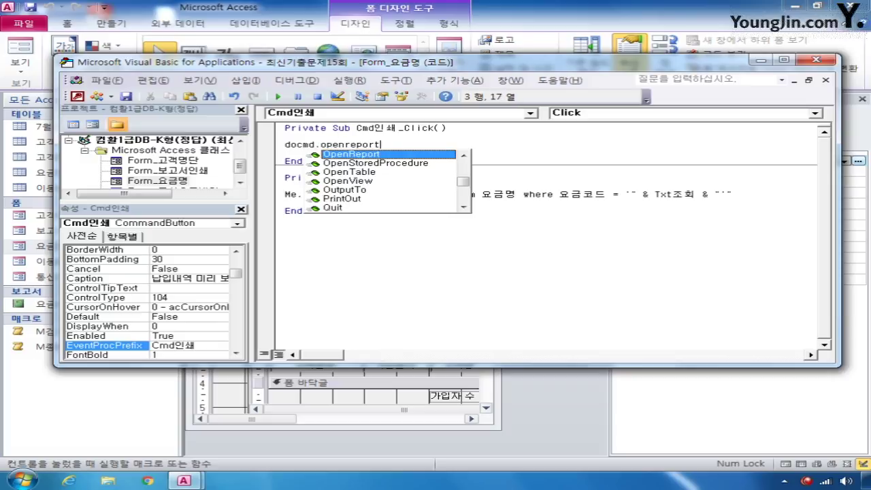
type(" \"")
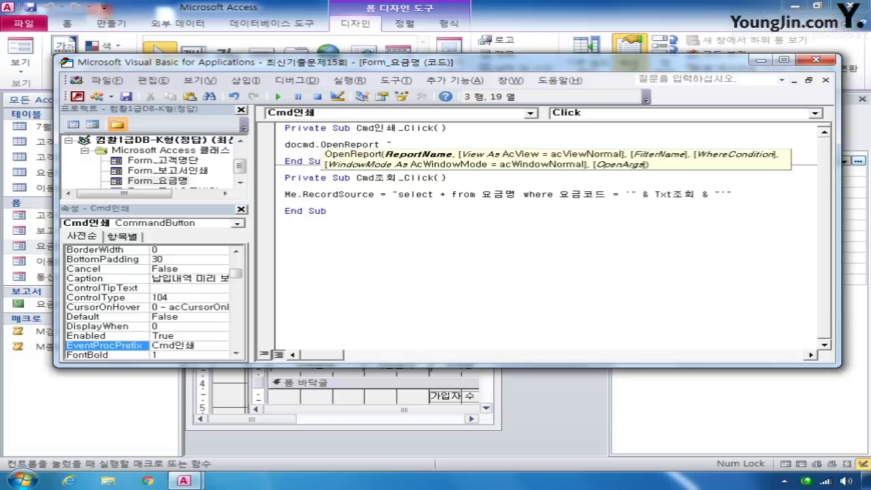
type("요금보고서\",")
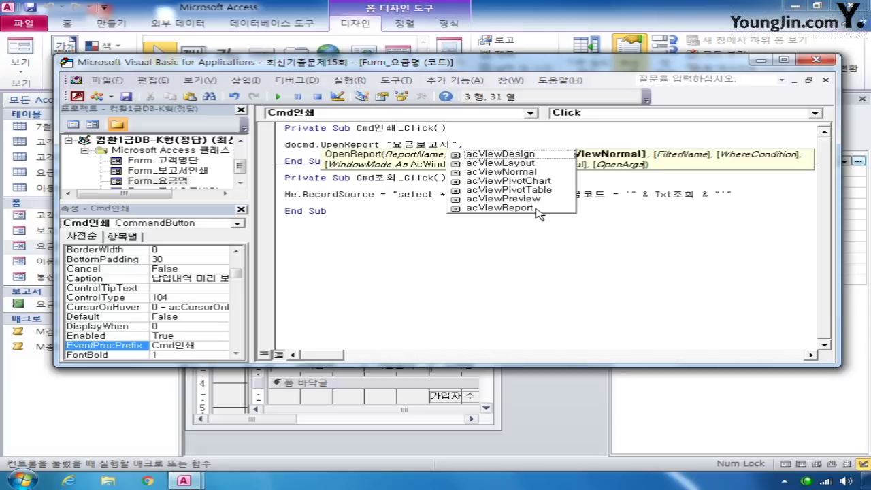
key("Down")
key("Down")
key("Down")
key("Down")
key("Down")
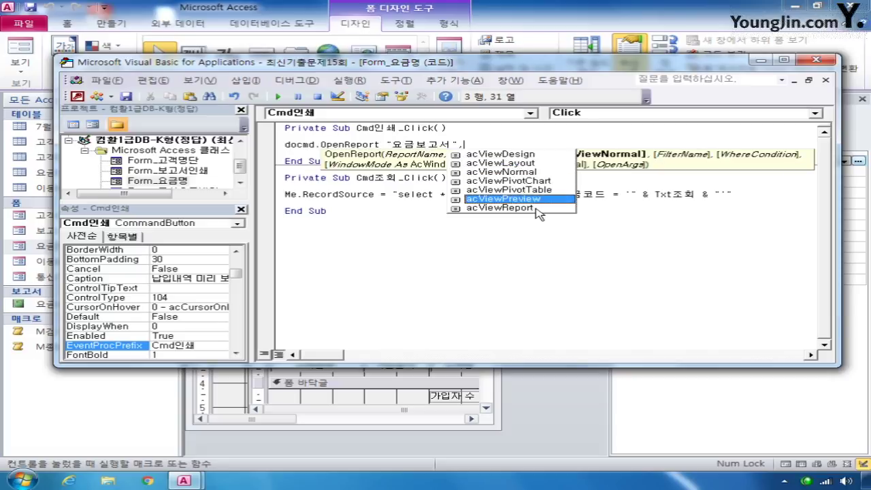
key("Tab")
left_click(537, 208)
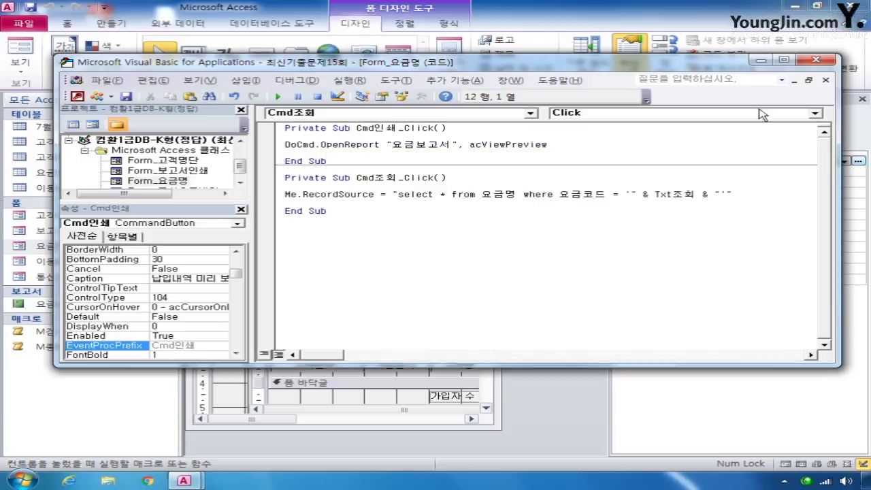
Close the code editor and the 요금명 form, saving the new print procedure with the form
left_click(817, 60)
left_click(477, 112)
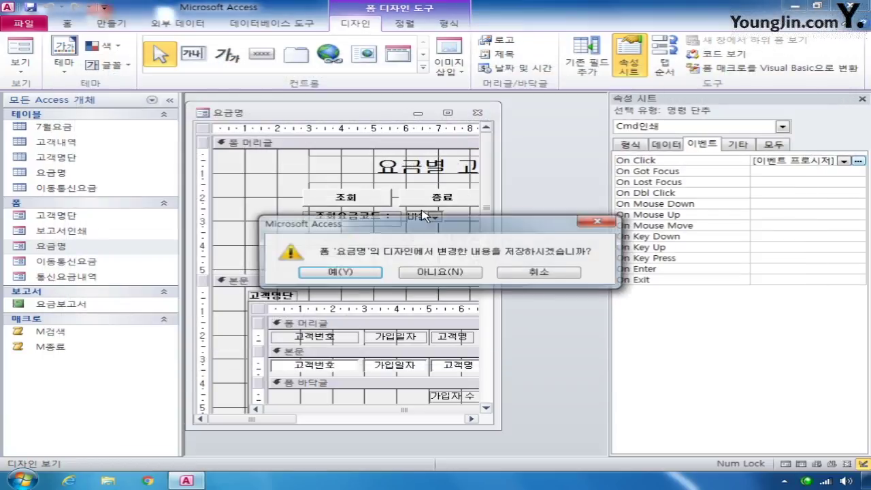
left_click(298, 273)
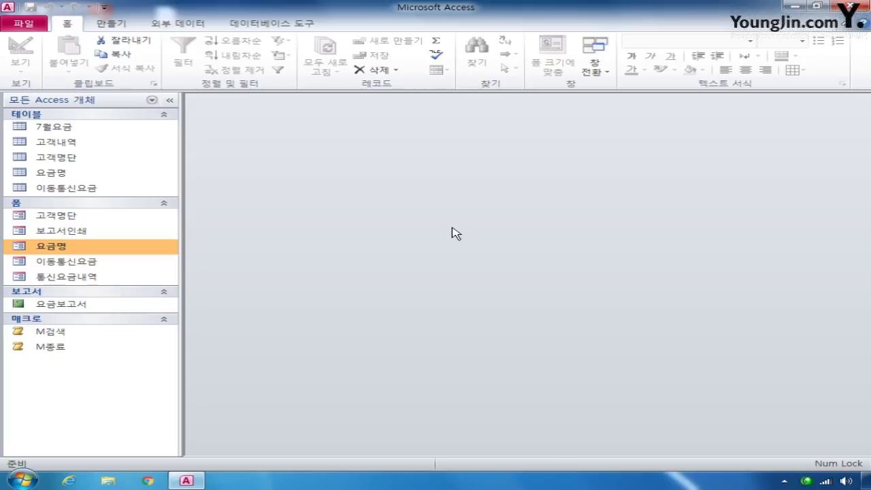
Create a new query in design view with the 고객명단 and 이동통신요금 tables as its sources
left_click(170, 100)
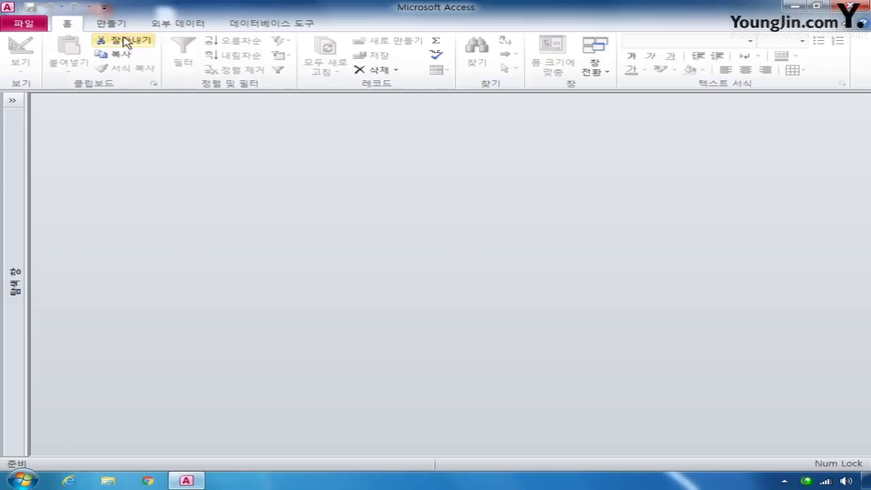
left_click(120, 24)
left_click(266, 55)
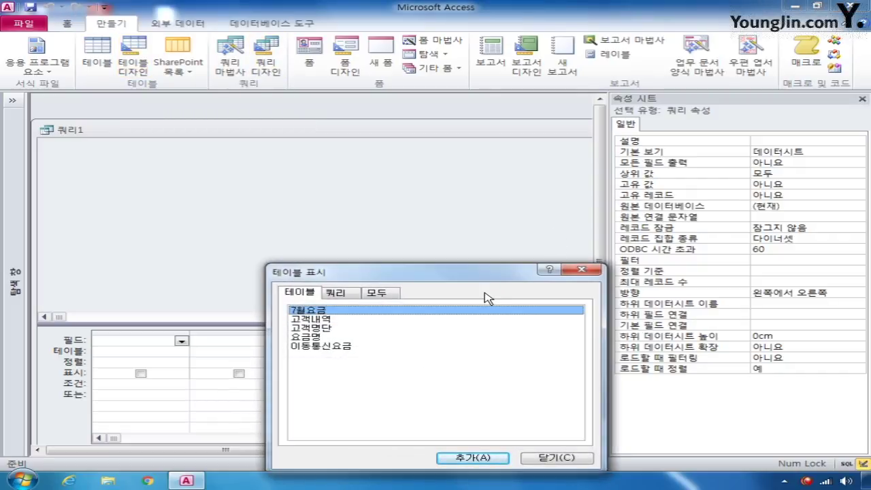
double_click(335, 331)
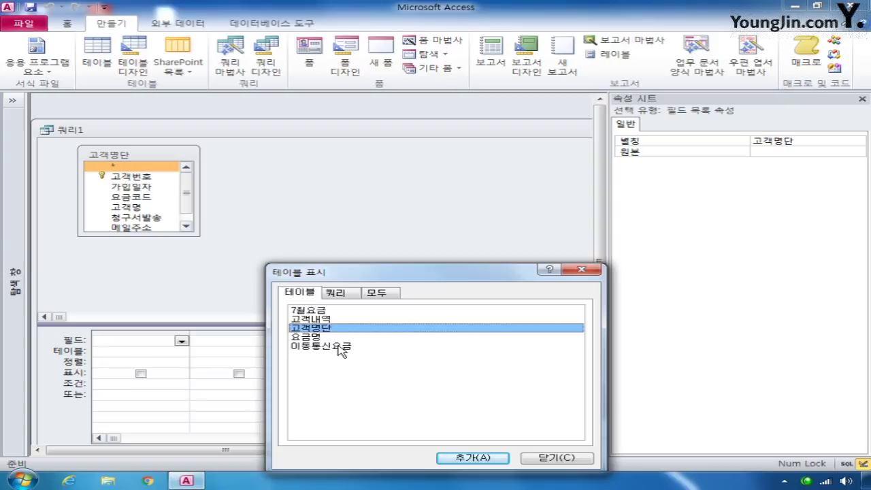
double_click(341, 347)
left_click(554, 459)
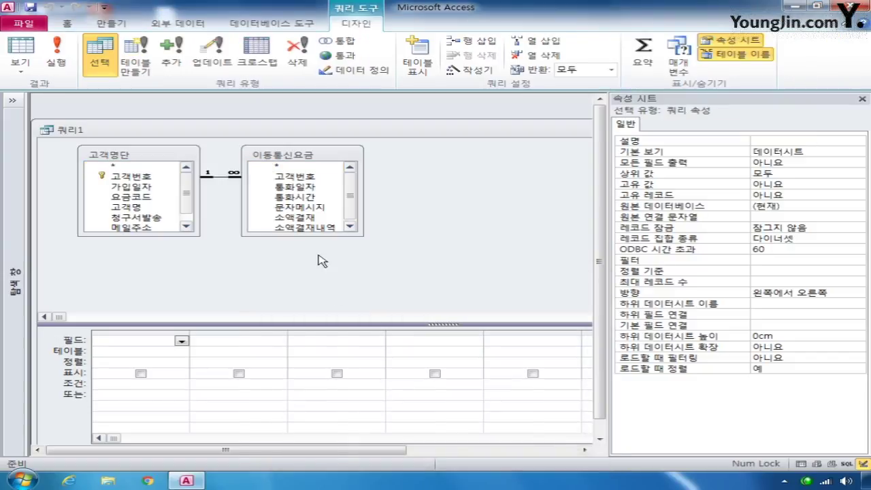
Enlarge both table field lists to show all fields, close the property sheet and reposition the query window
left_click_drag(316, 237, 316, 257)
left_click_drag(173, 235, 174, 253)
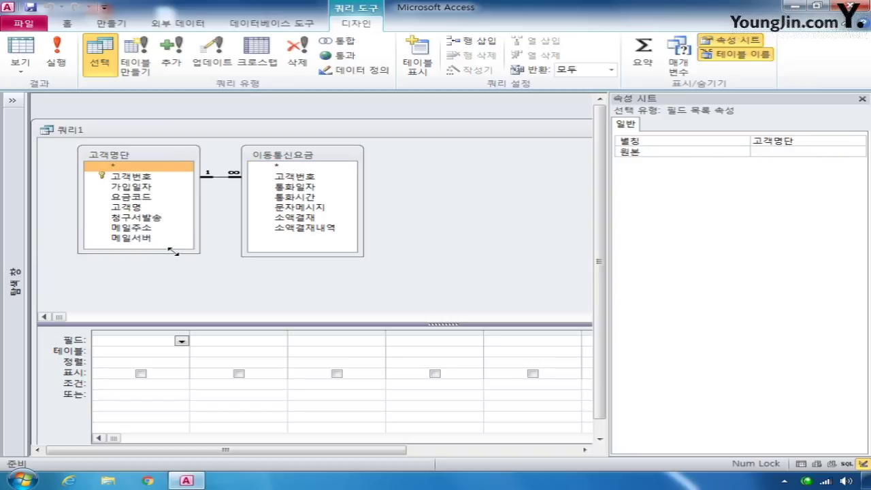
left_click(862, 98)
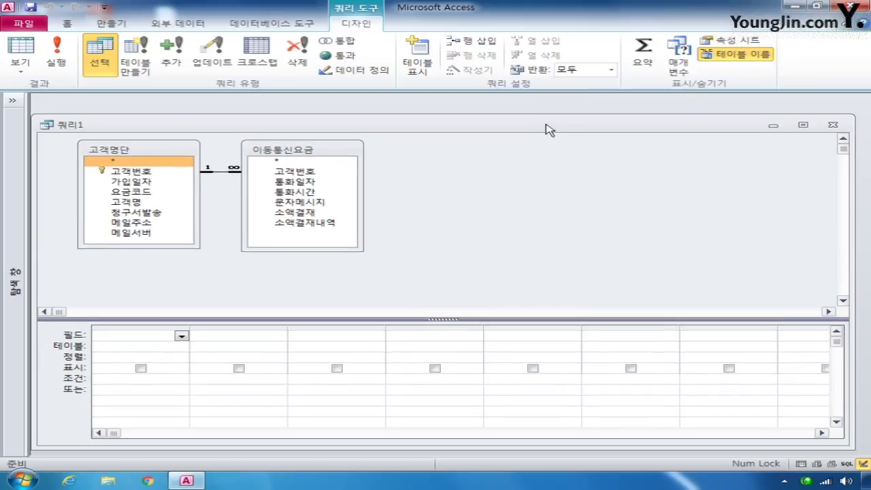
left_click_drag(549, 131, 556, 117)
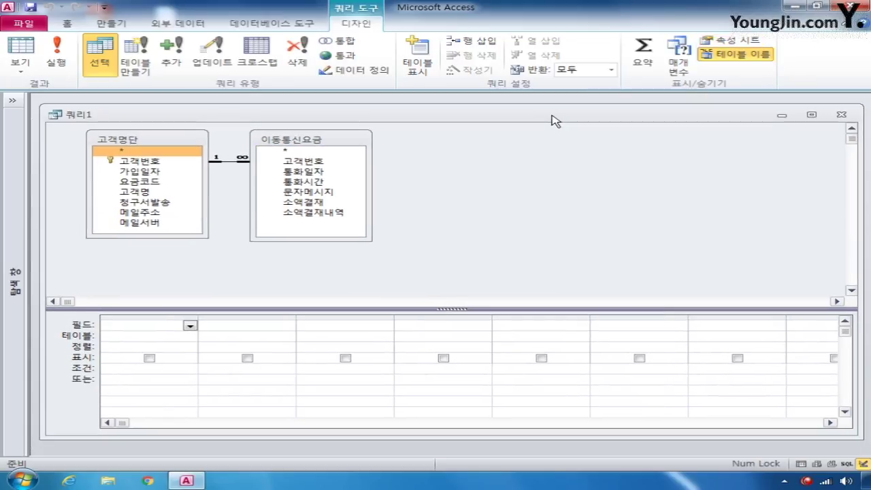
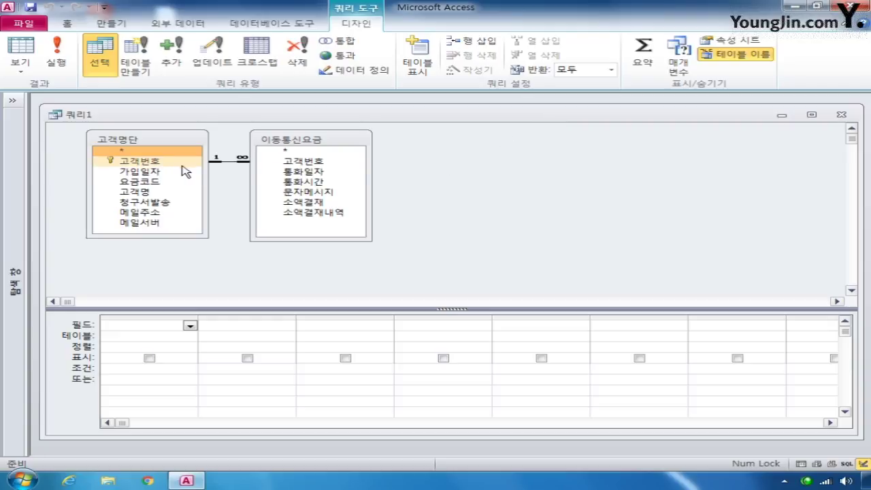
Add 통화일자 and 문자메시지 from 이동통신요금 to the query grid and change the query type to crosstab
left_click(296, 174)
double_click(300, 175)
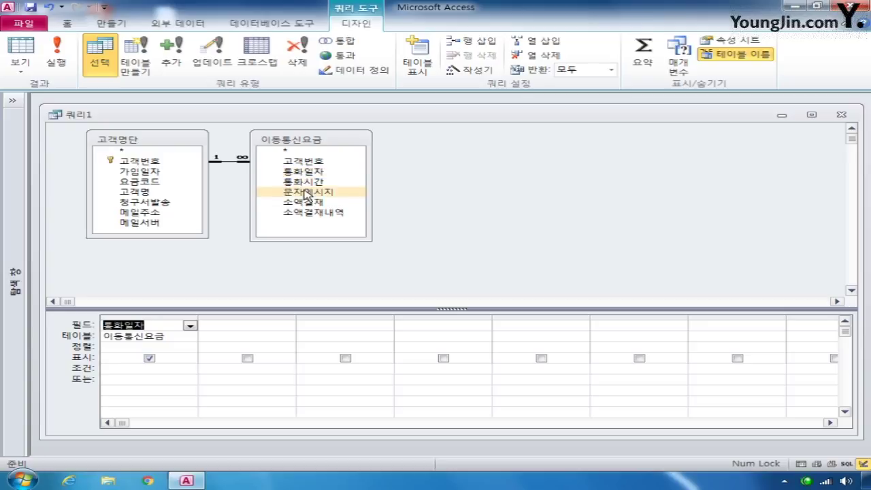
double_click(306, 192)
right_click(480, 177)
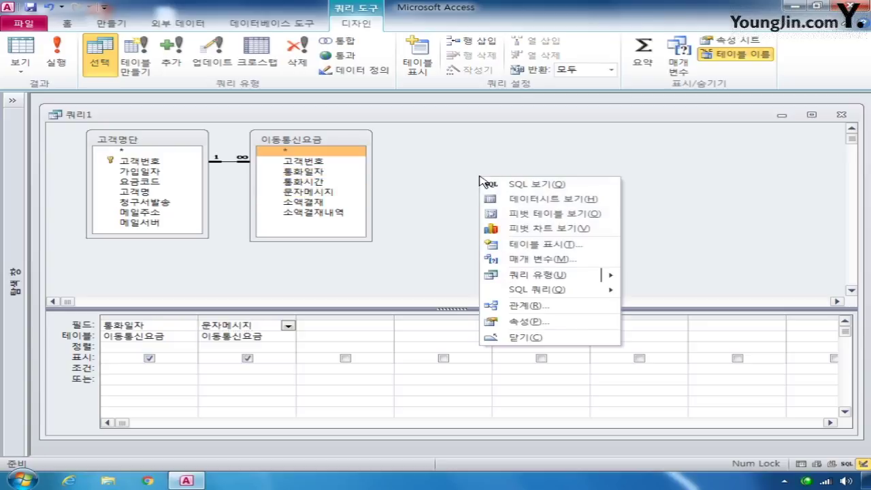
mouse_move(569, 275)
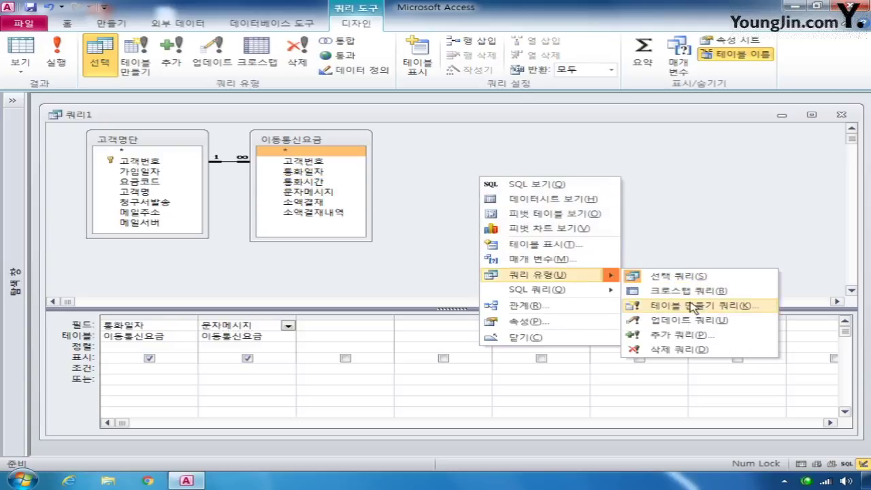
left_click(691, 292)
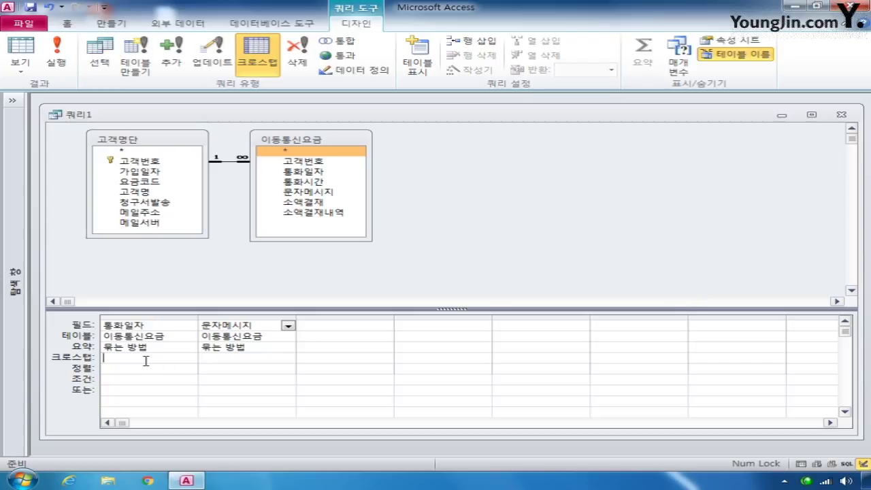
Set the 통화일자 column's crosstab role to 행 머리글
key("Down")
left_click(191, 369)
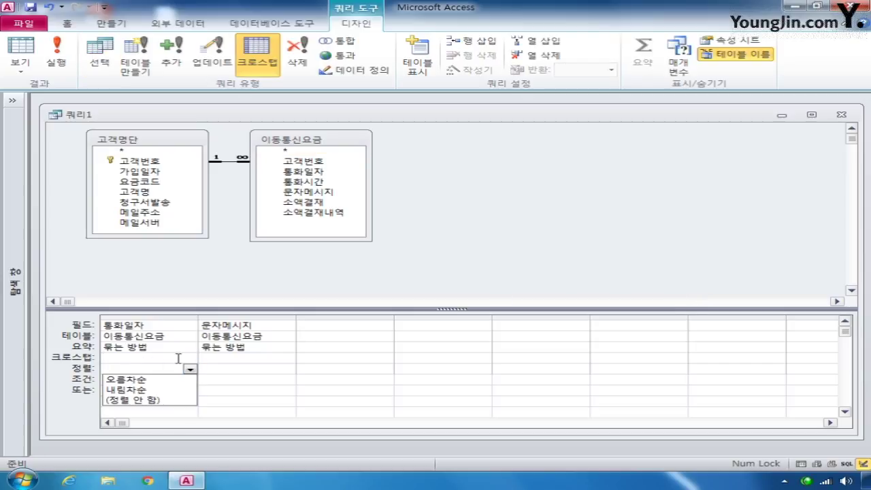
left_click(191, 359)
left_click(191, 359)
left_click(184, 367)
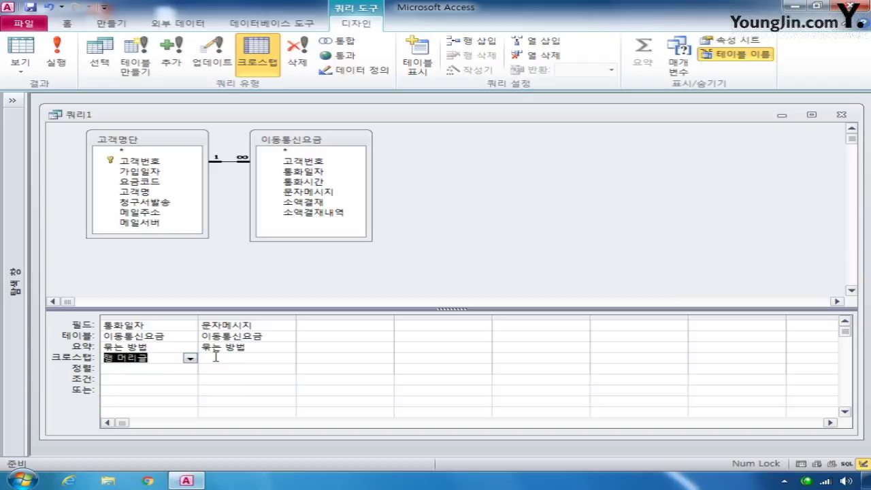
Summarize the 문자메시지 column with 합계 and set its crosstab role to 행 머리글
left_click(259, 350)
left_click(289, 348)
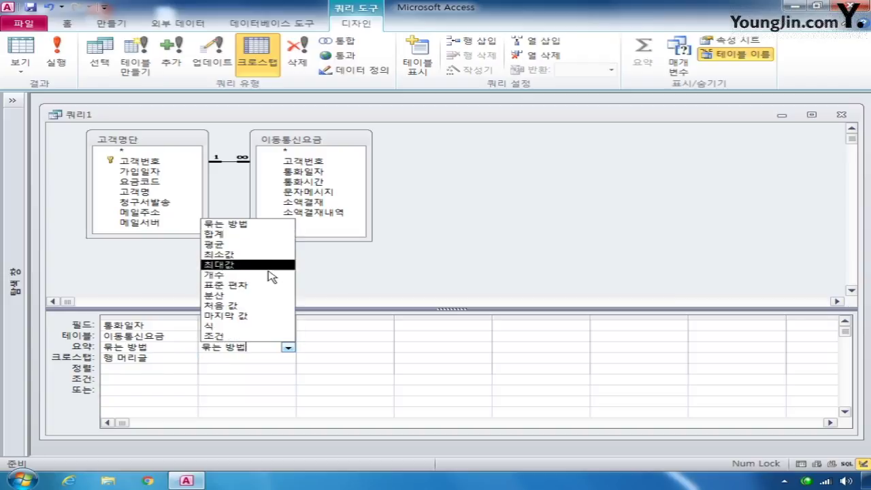
left_click(265, 234)
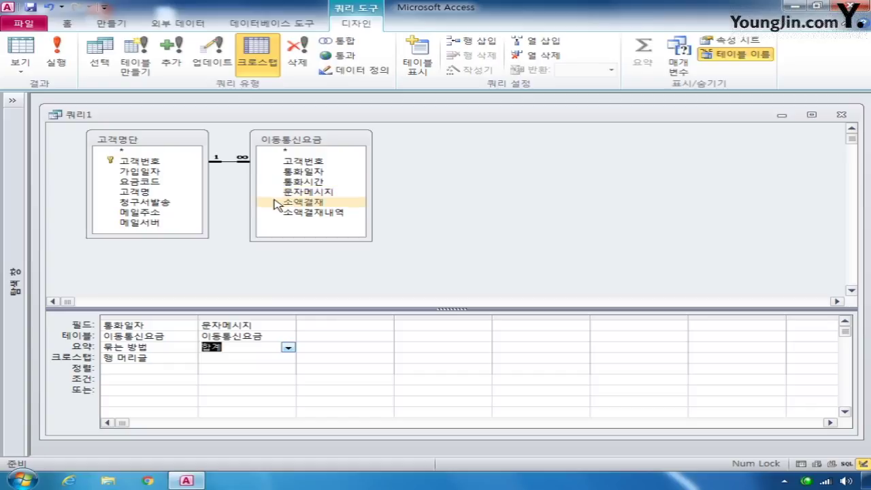
left_click(266, 359)
left_click(289, 359)
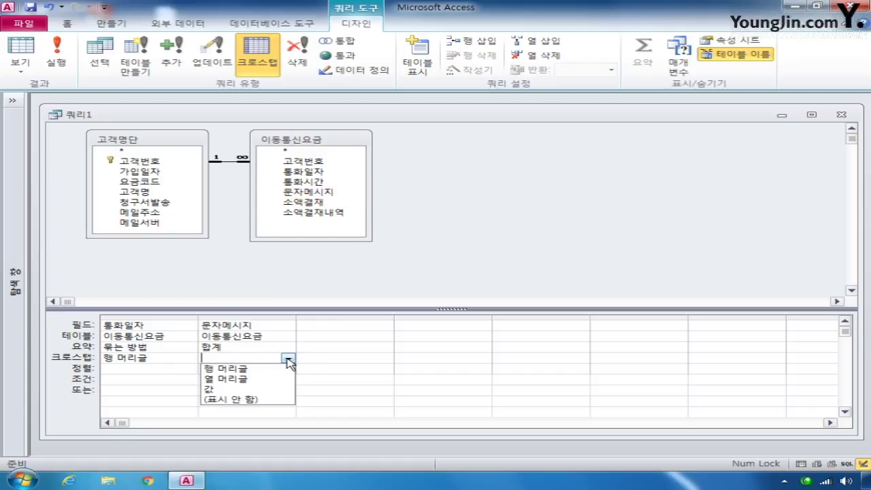
left_click(274, 369)
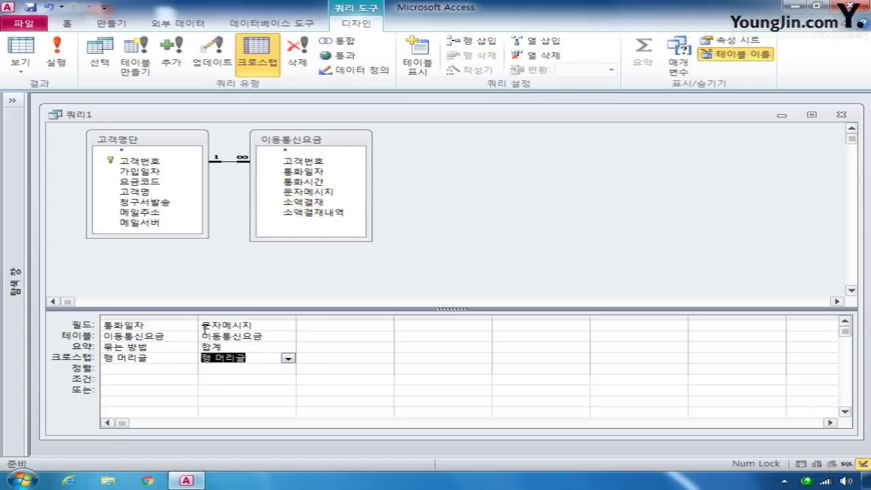
Give the 문자메시지 row-heading field the alias 합계 문자메시지
left_click(205, 325)
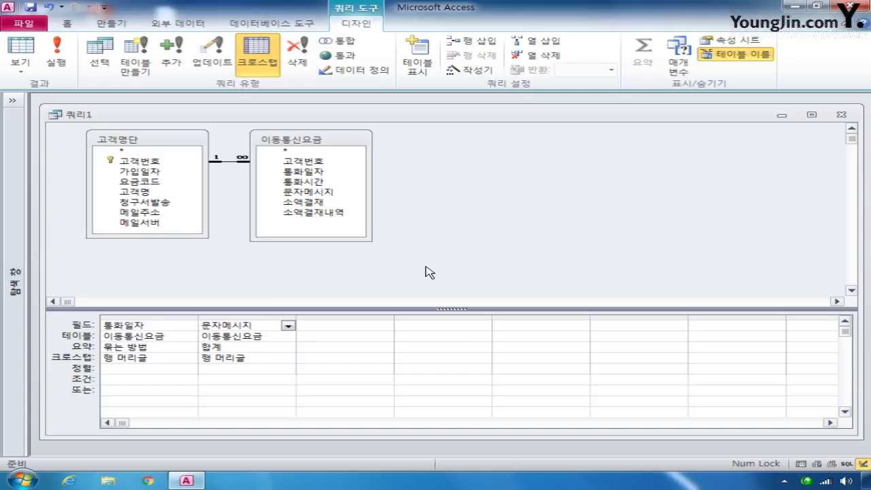
type("합계 ")
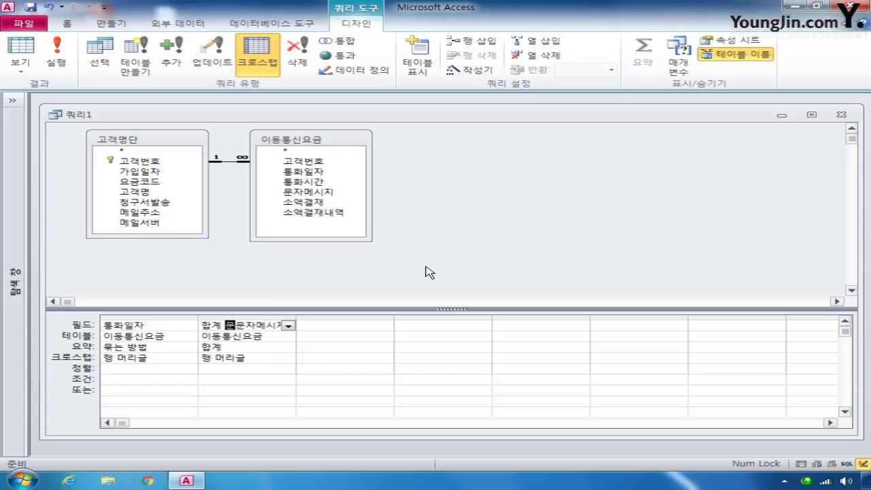
type("문자메시지:")
left_click(332, 326)
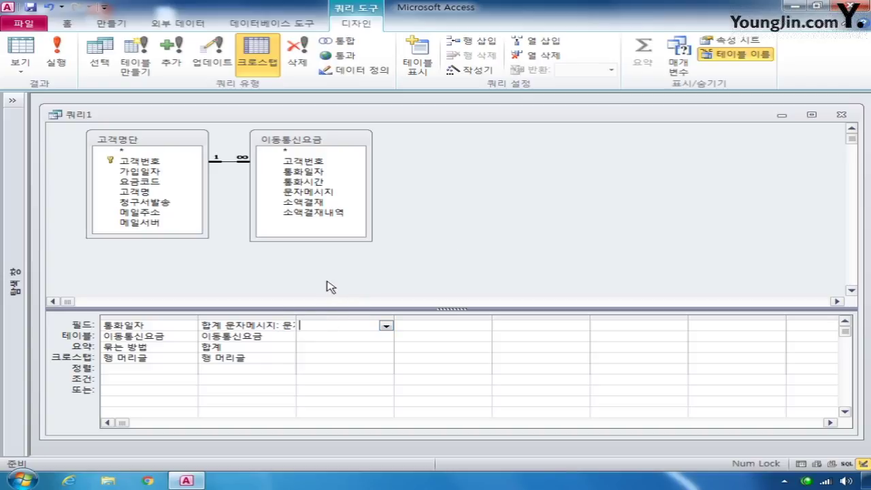
Add 고객명 from the 고객명단 table to the grid and set its crosstab role to 열 머리글
double_click(153, 197)
left_click(346, 357)
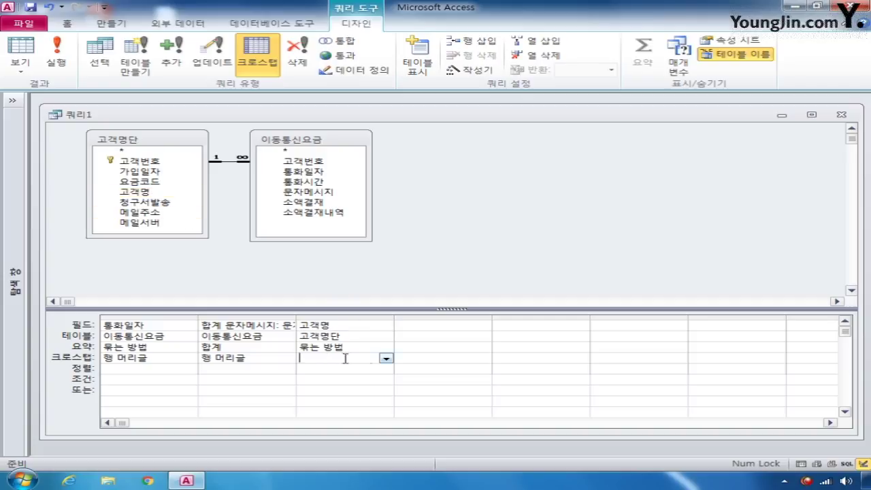
left_click(385, 359)
left_click(361, 377)
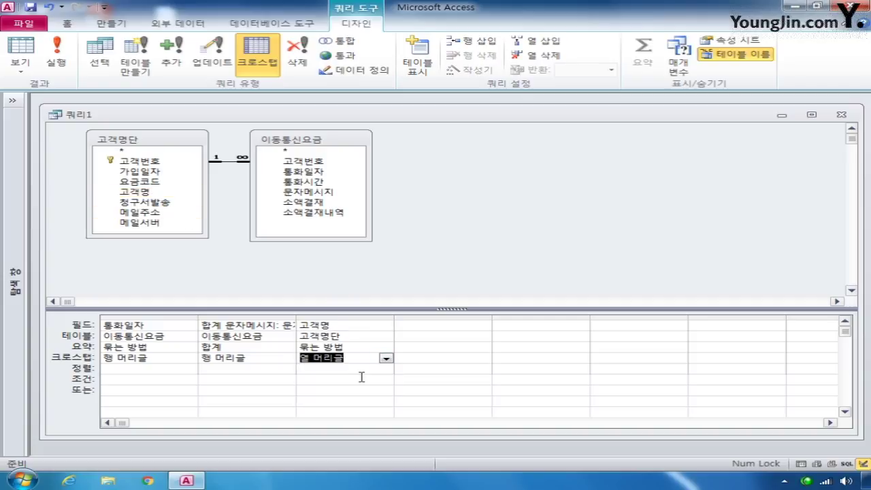
Add 문자메시지 to the grid a second time, summarized with 합계 and used as the crosstab 값
left_click(330, 196)
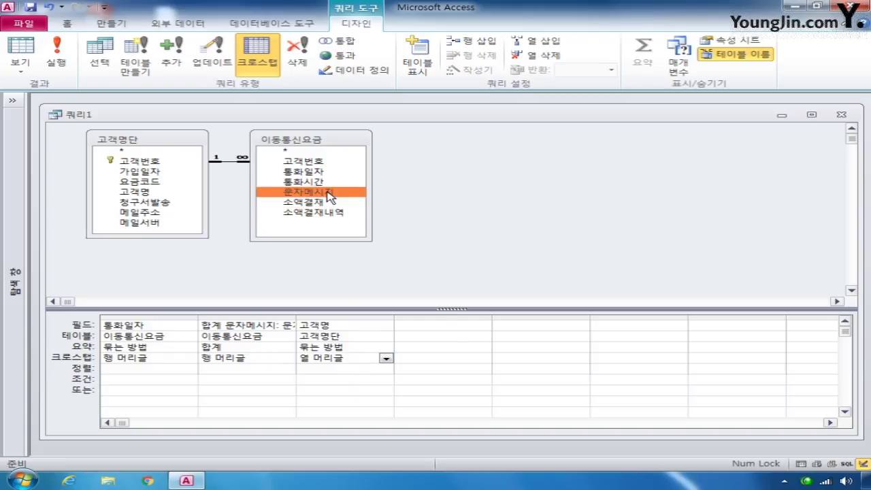
double_click(330, 196)
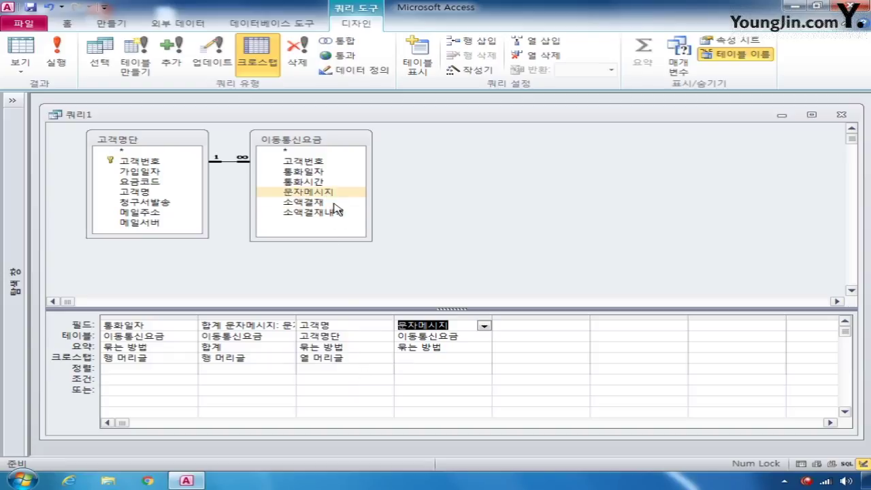
left_click(466, 353)
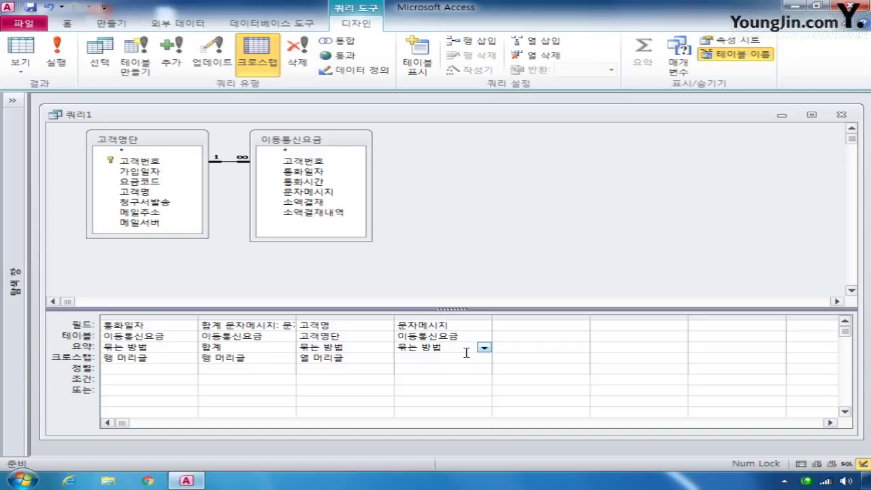
left_click(484, 348)
left_click(425, 234)
left_click(426, 359)
left_click(484, 360)
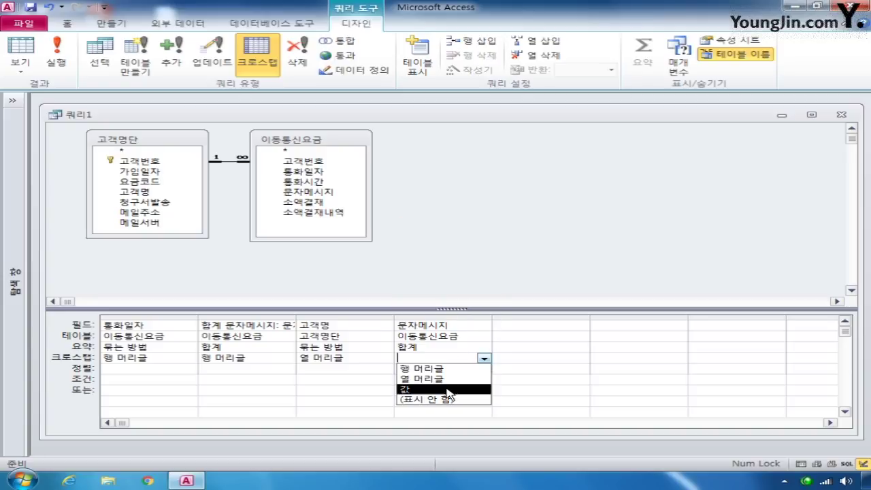
left_click(408, 388)
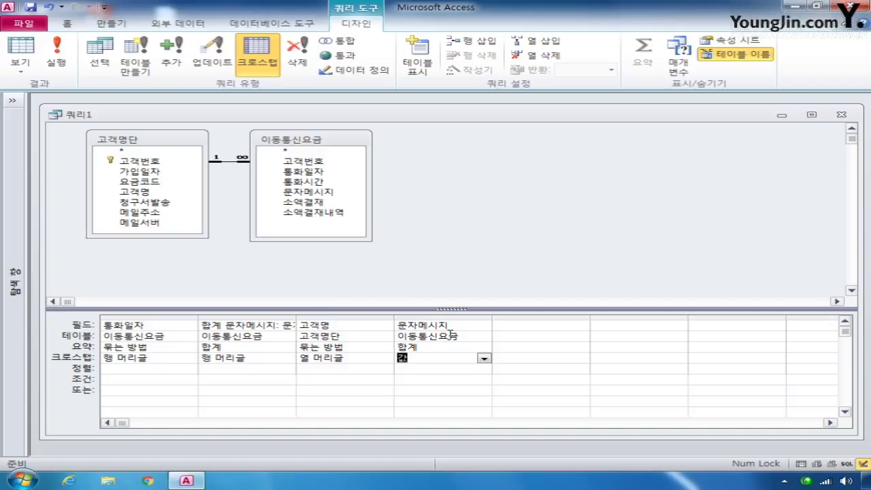
Run the crosstab query, then close it and save it as 이동통신요금_Crosstab
left_click(57, 53)
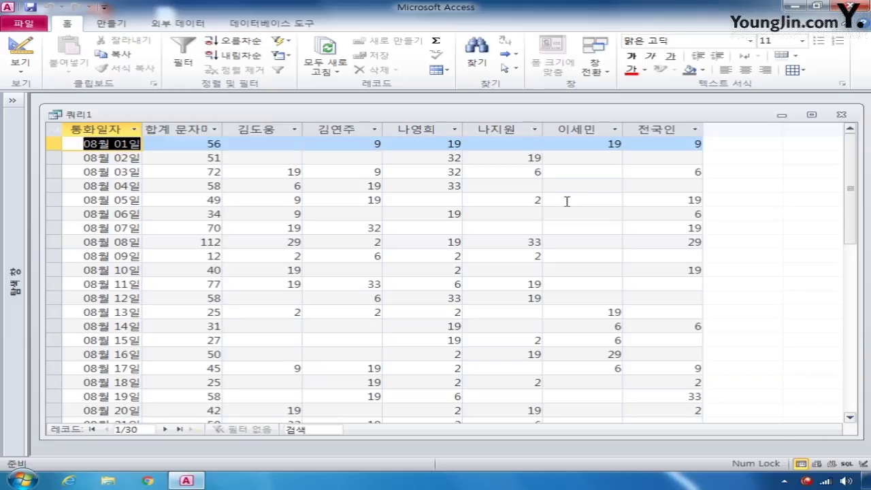
left_click(841, 115)
left_click(329, 271)
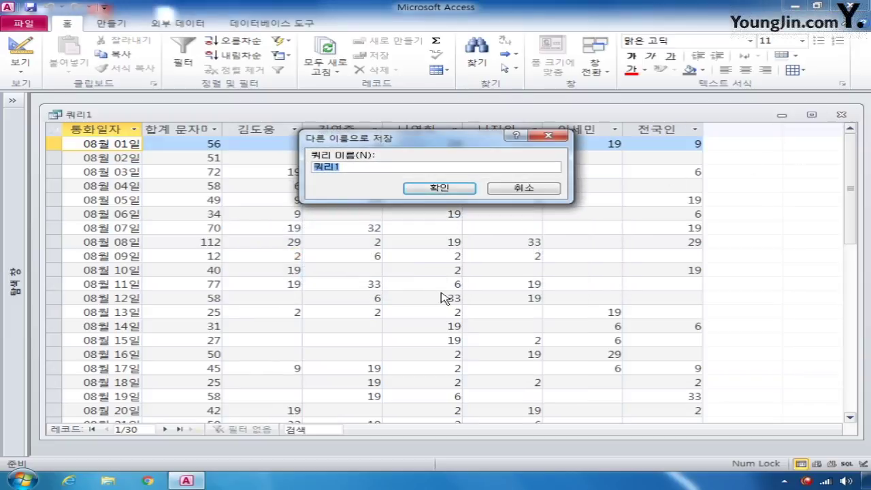
type("이동통신ㅇ")
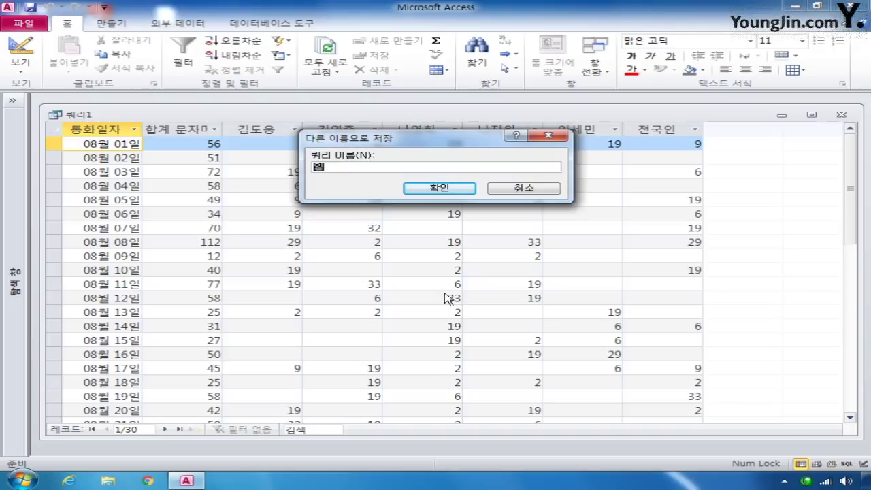
type("요금_cC")
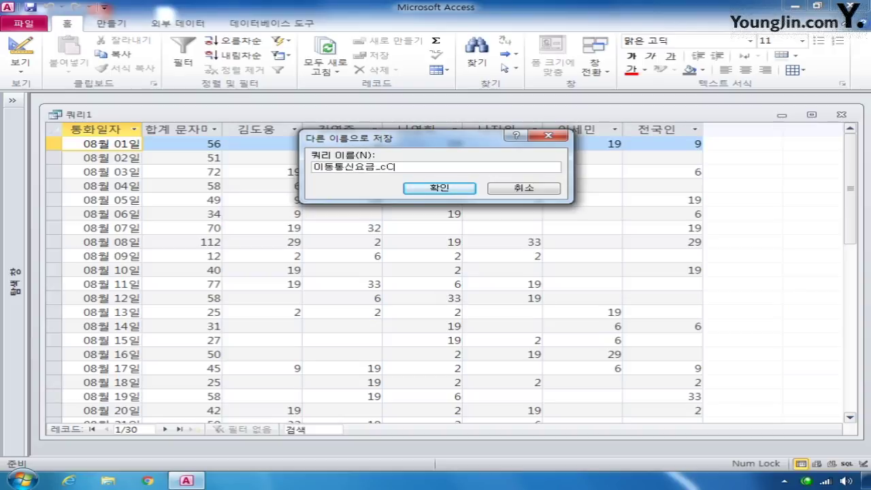
key("BackSpace")
key("BackSpace")
type("Crosstab")
key("Return")
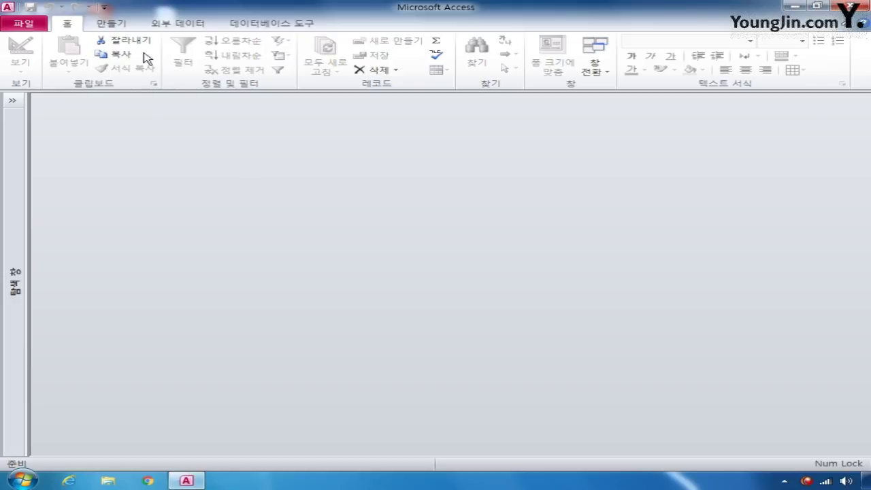
Create a new query in design view with the 이동통신요금, 고객명단 and 요금명 tables as its sources
left_click(123, 29)
left_click(266, 58)
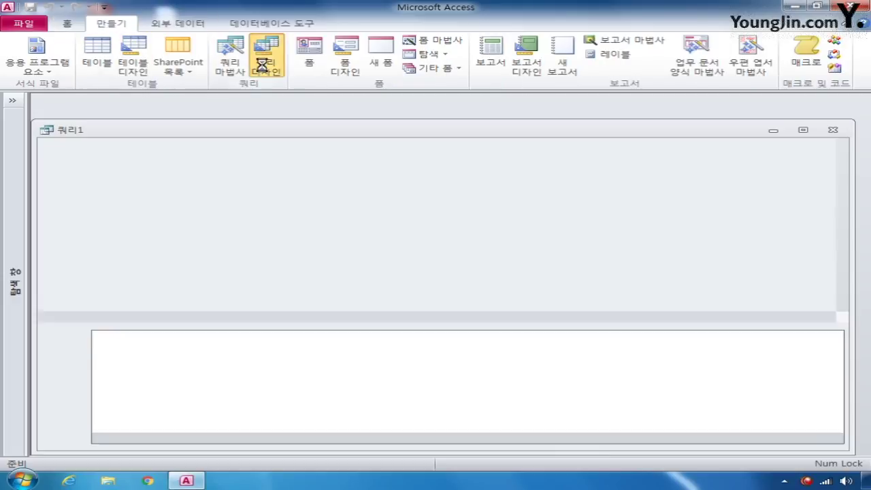
left_click_drag(376, 276, 403, 180)
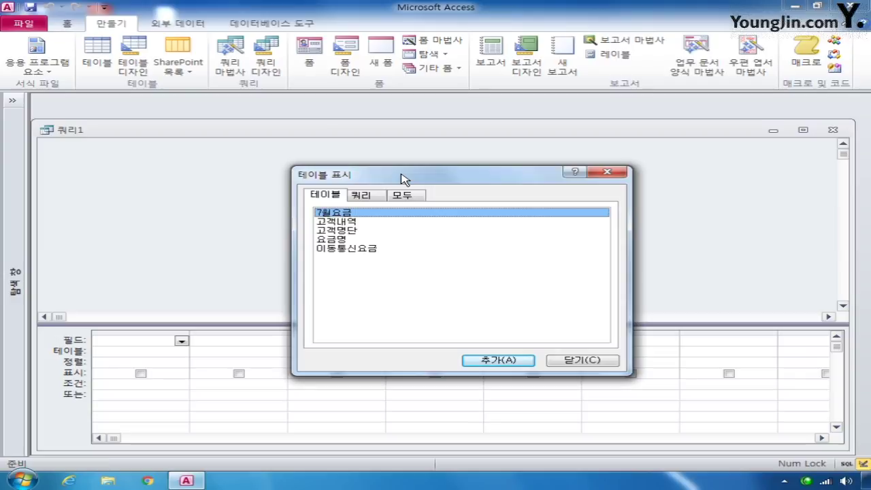
double_click(361, 251)
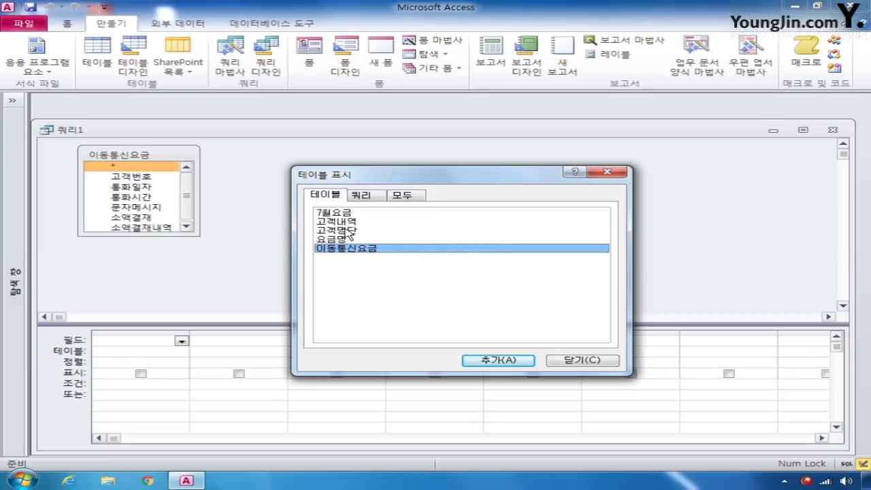
double_click(347, 231)
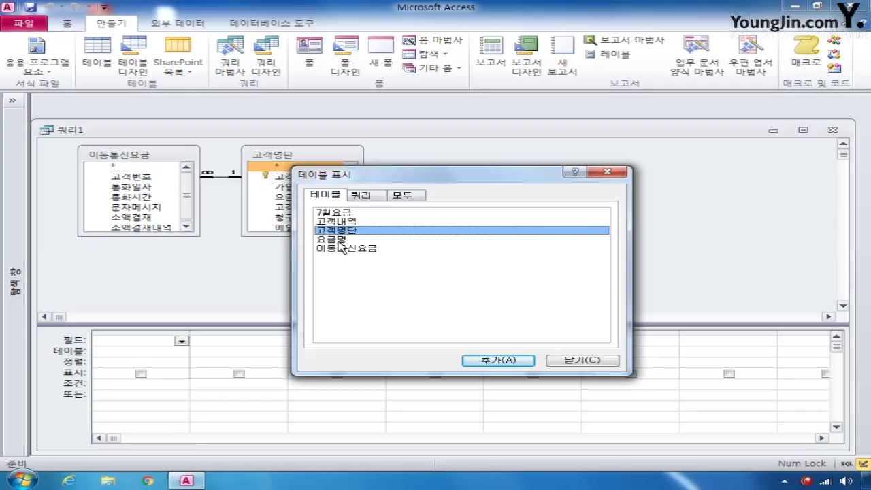
double_click(342, 241)
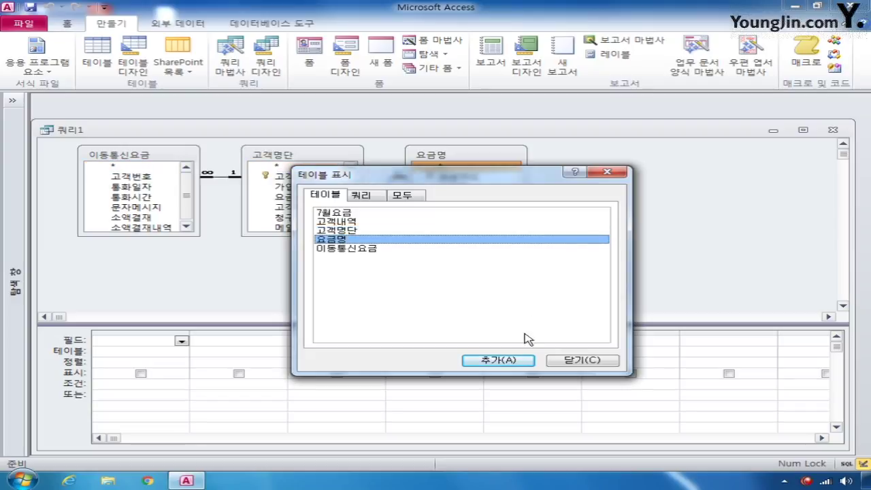
left_click(567, 360)
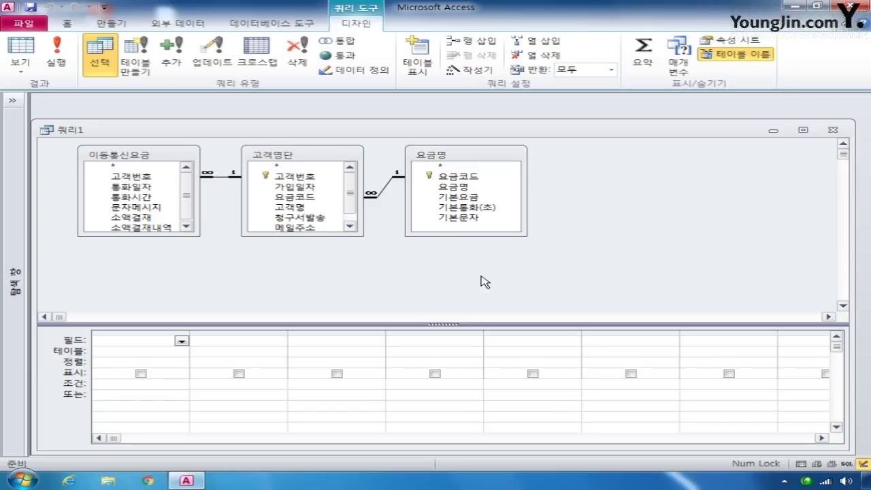
Turn on the totals row for the query and add 고객번호 from the 이동통신요금 table to the grid
left_click(643, 53)
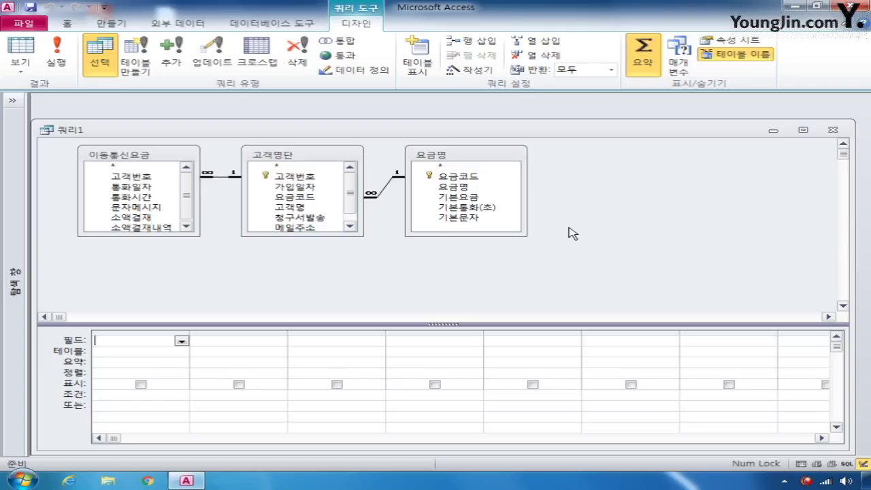
left_click(297, 179)
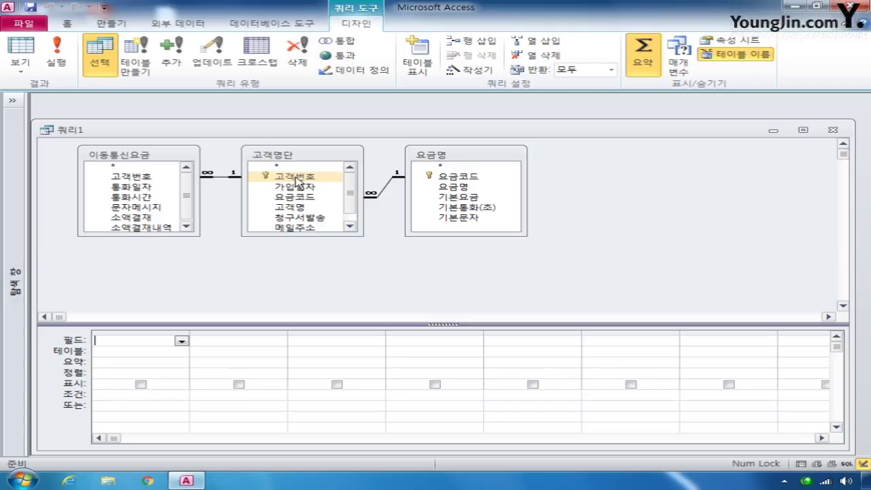
left_click(154, 178)
double_click(142, 178)
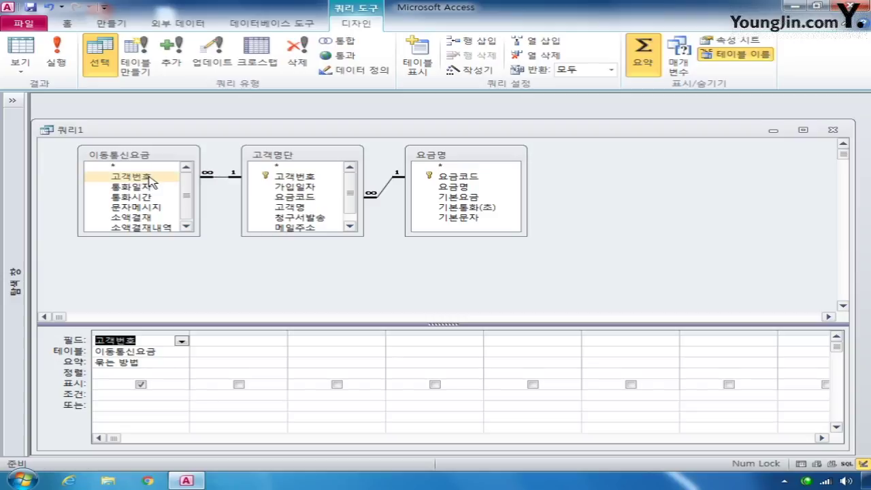
Add 고객명 from the 고객명단 table and 요금명 from the 요금명 table to the query grid
left_click(296, 178)
left_click(292, 207)
double_click(292, 207)
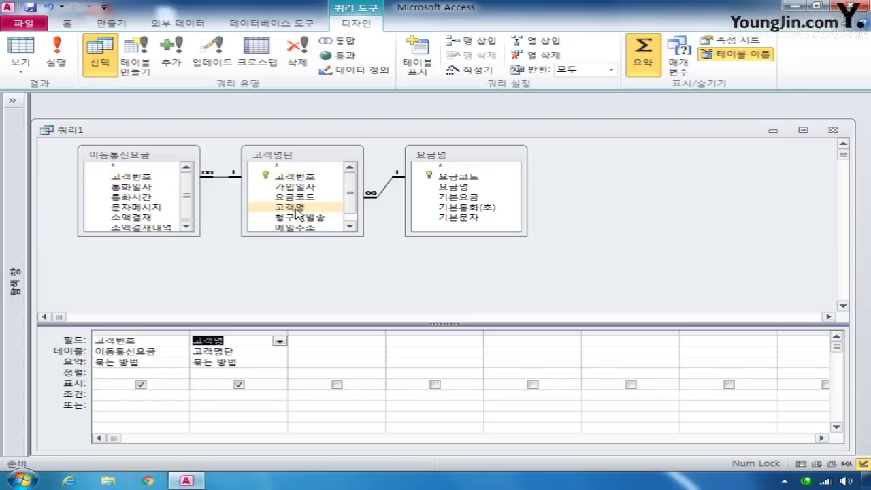
left_click(475, 188)
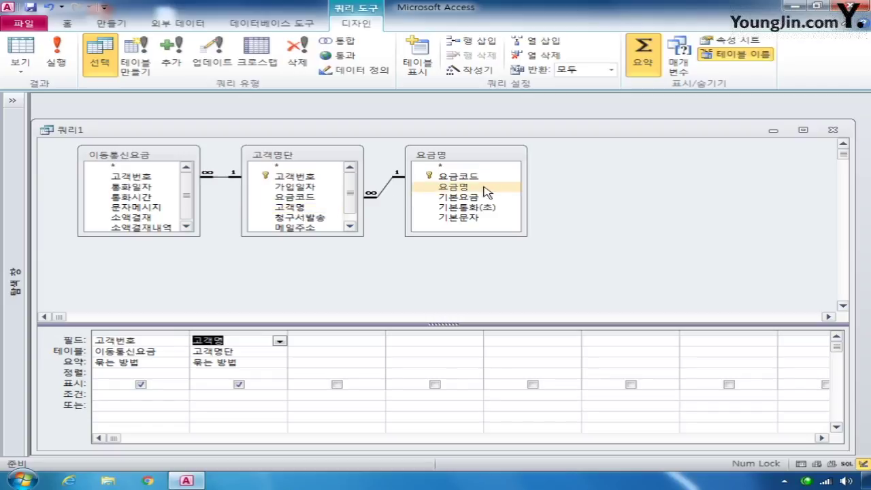
double_click(474, 187)
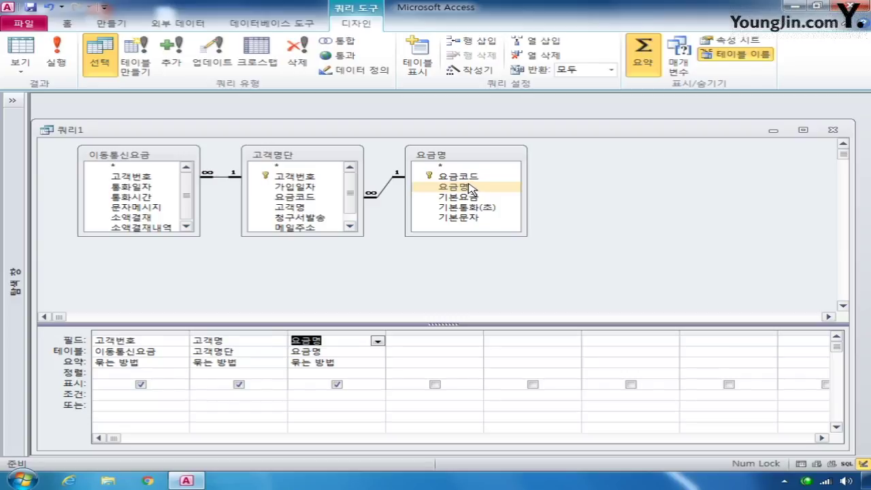
Add 요금코드 from the 요금명 table as a hidden column with the criterion "A"
left_click(468, 177)
double_click(469, 176)
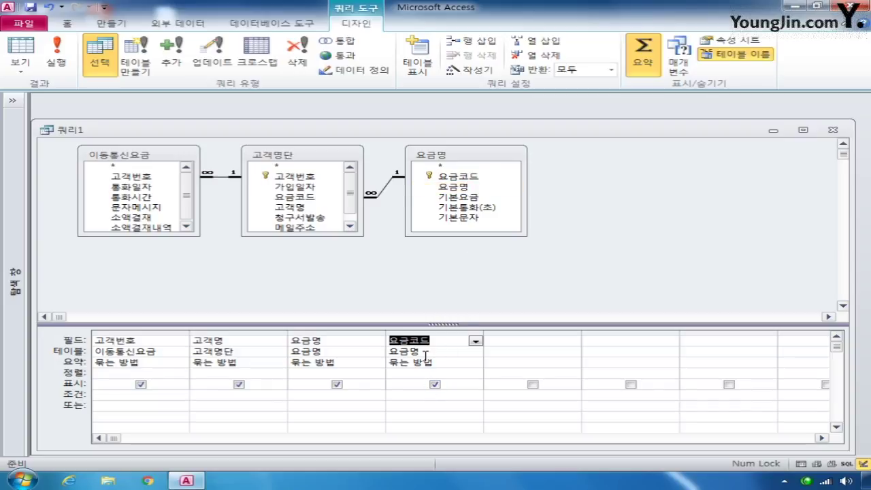
left_click(435, 385)
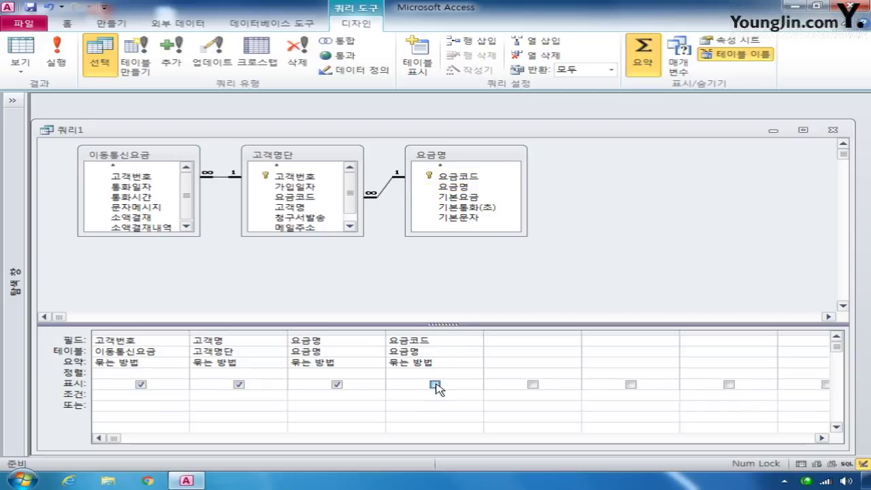
left_click(391, 397)
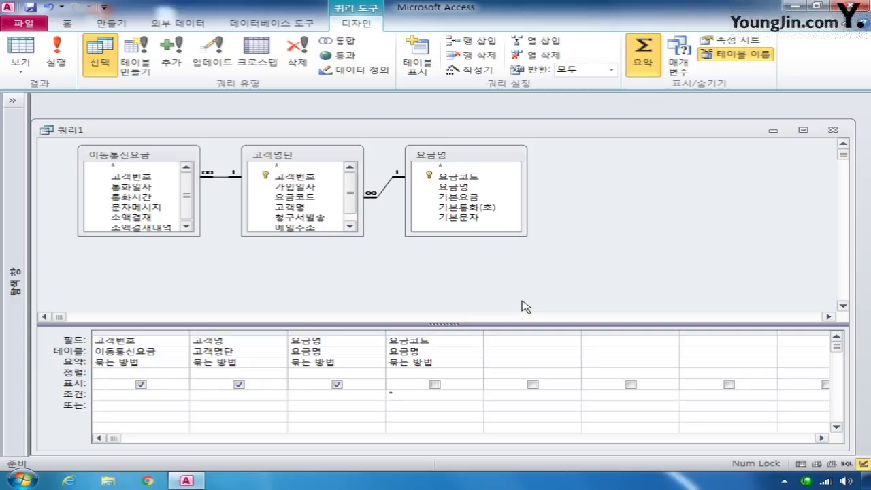
type("\"ㅁ")
type("A")
type("\"")
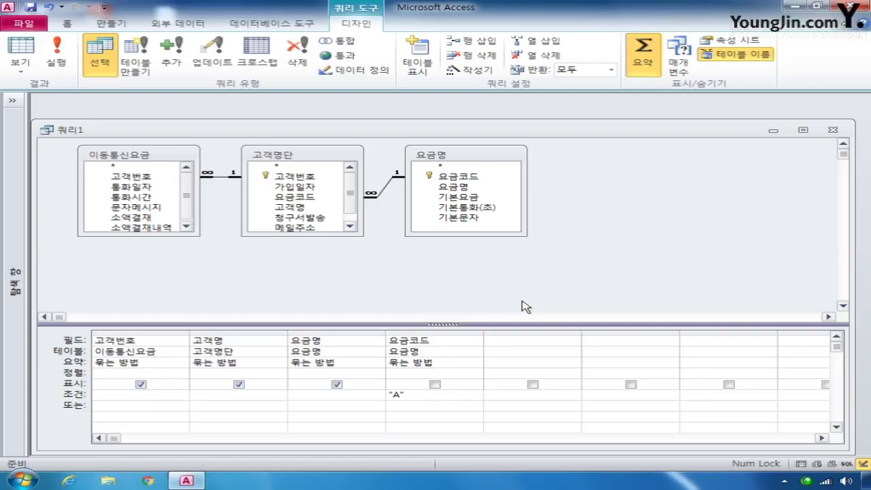